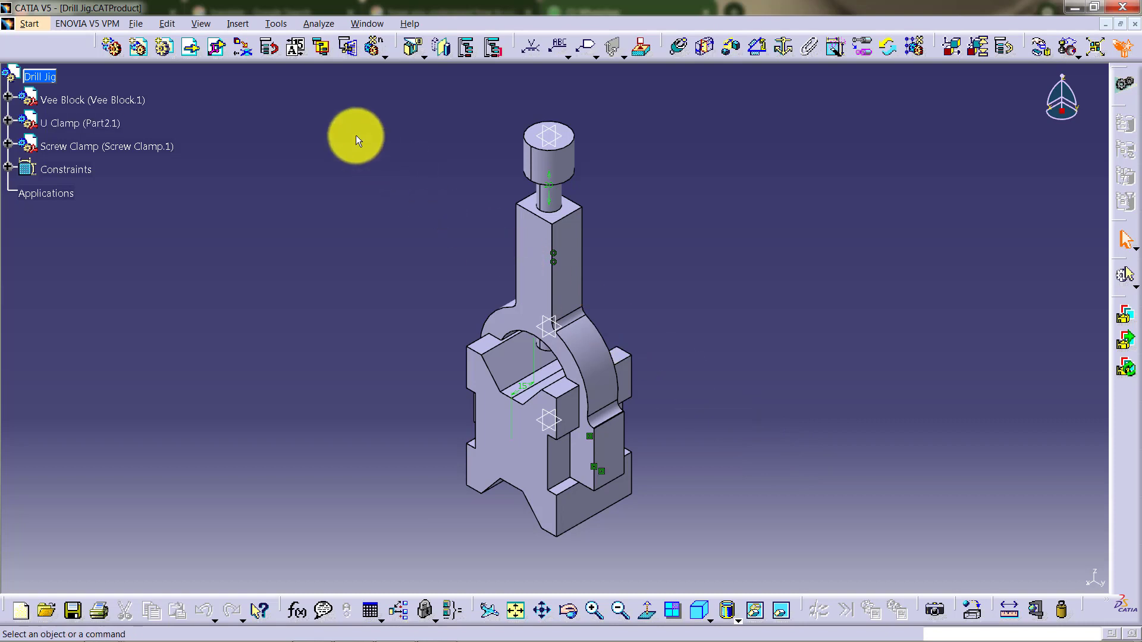
Generate integer numbering for the parts of the Drill Jig assembly, replacing existing numbers.
left_click(289, 56)
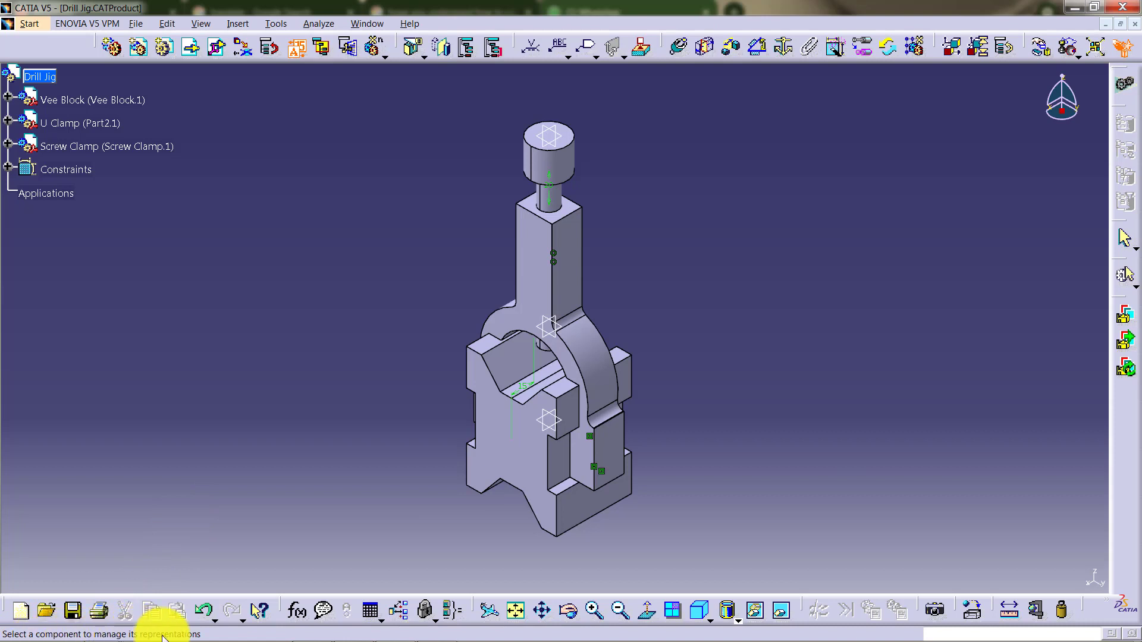
left_click(60, 79)
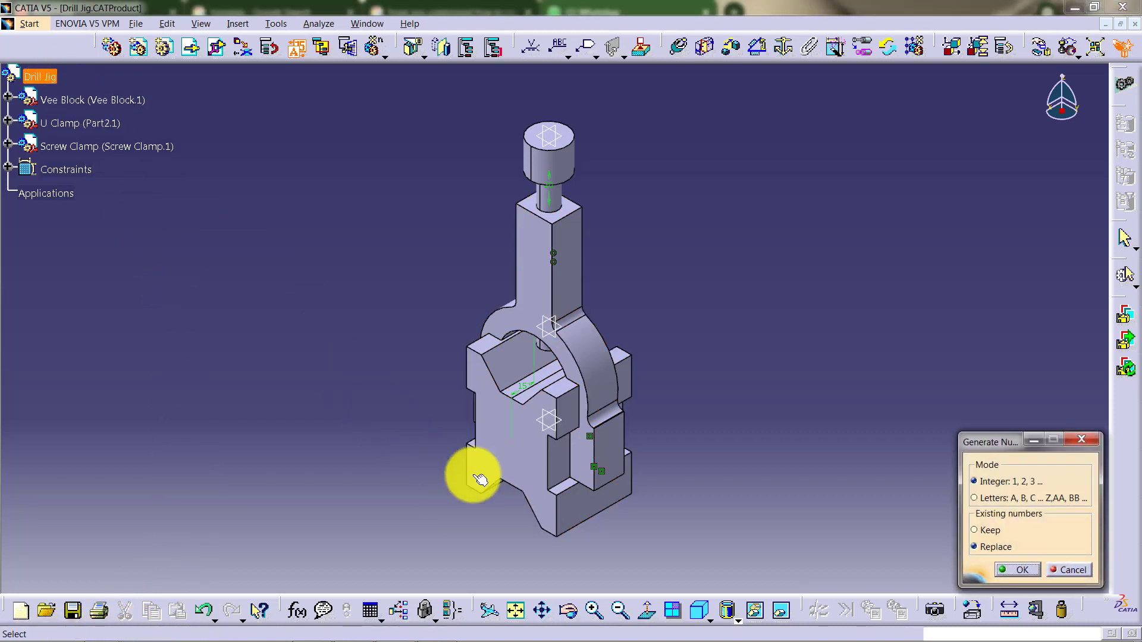
left_click(1013, 569)
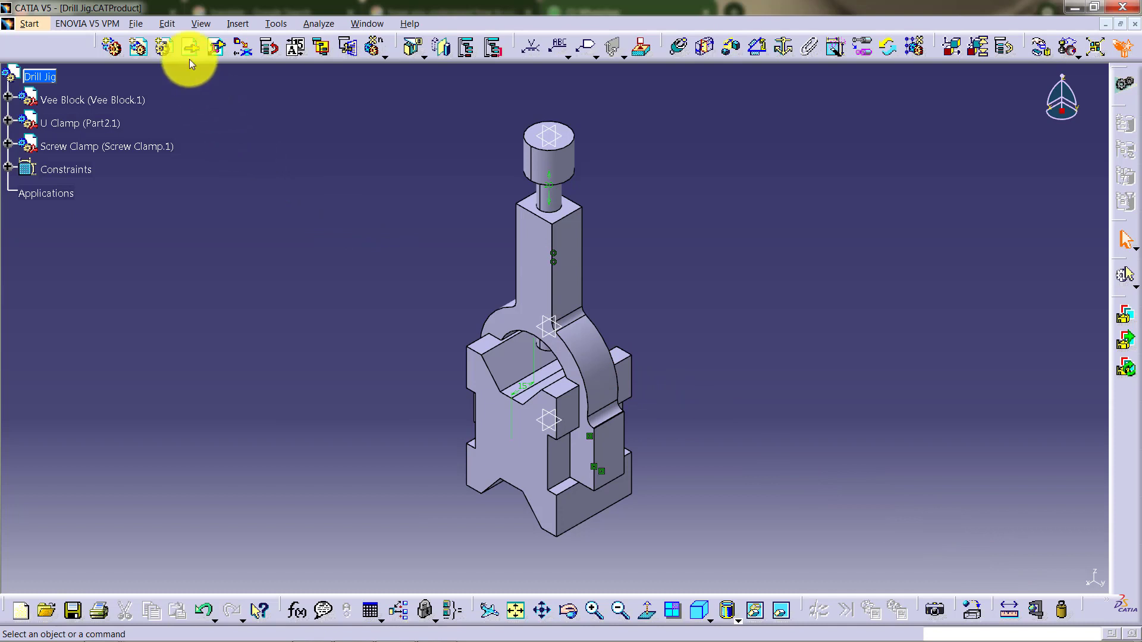
Create a new drawing with the ISO standard and an A2 ISO landscape sheet.
left_click(135, 24)
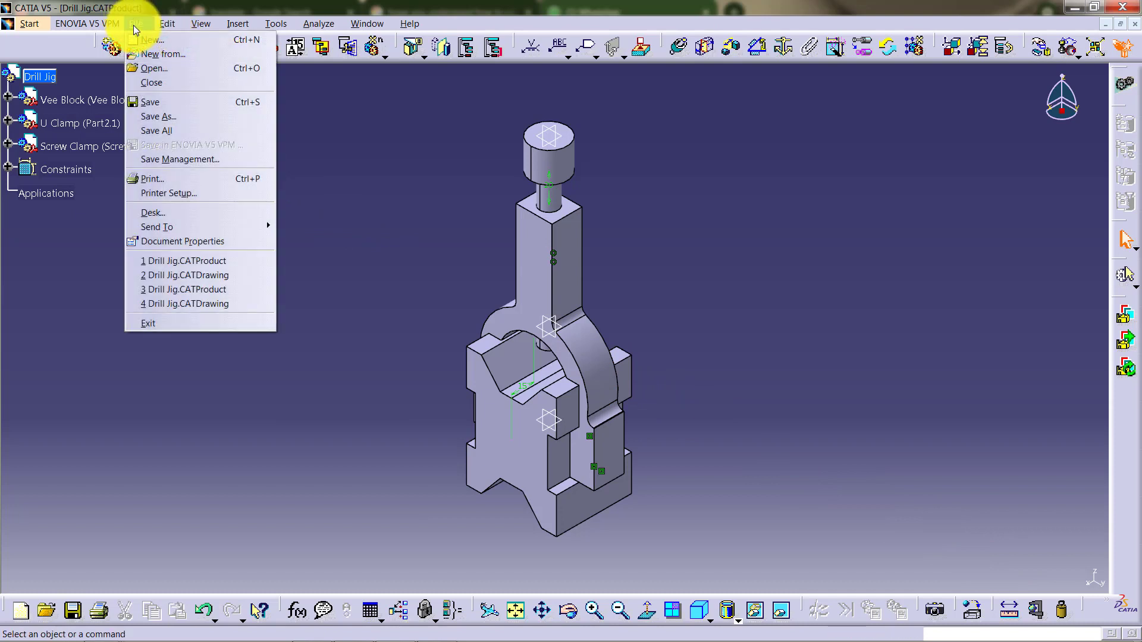
left_click(152, 40)
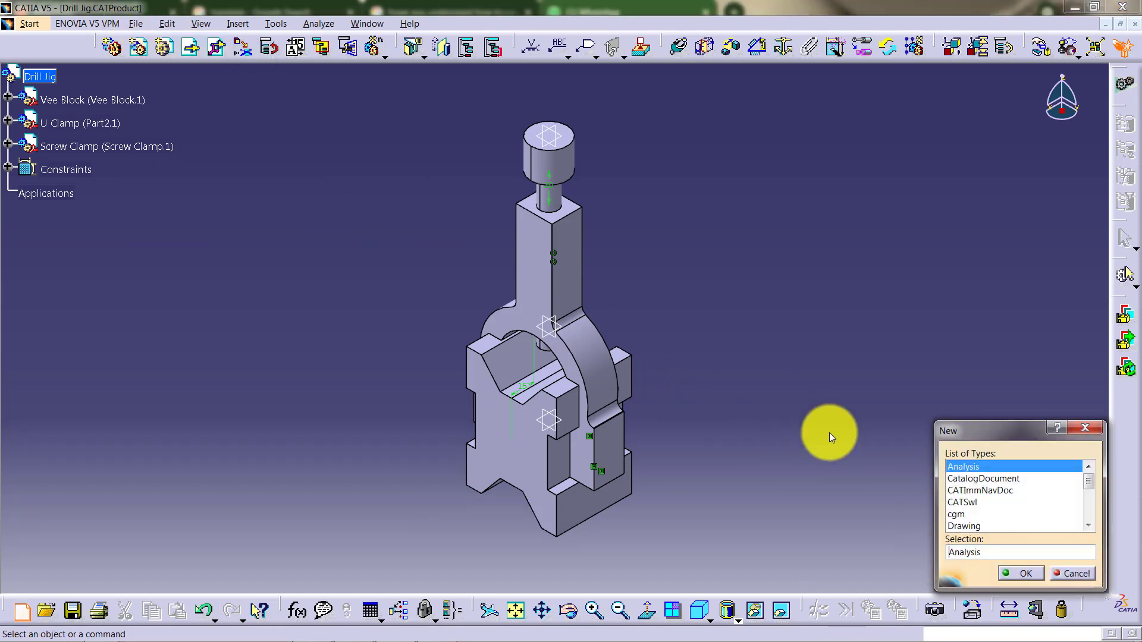
left_click(955, 531)
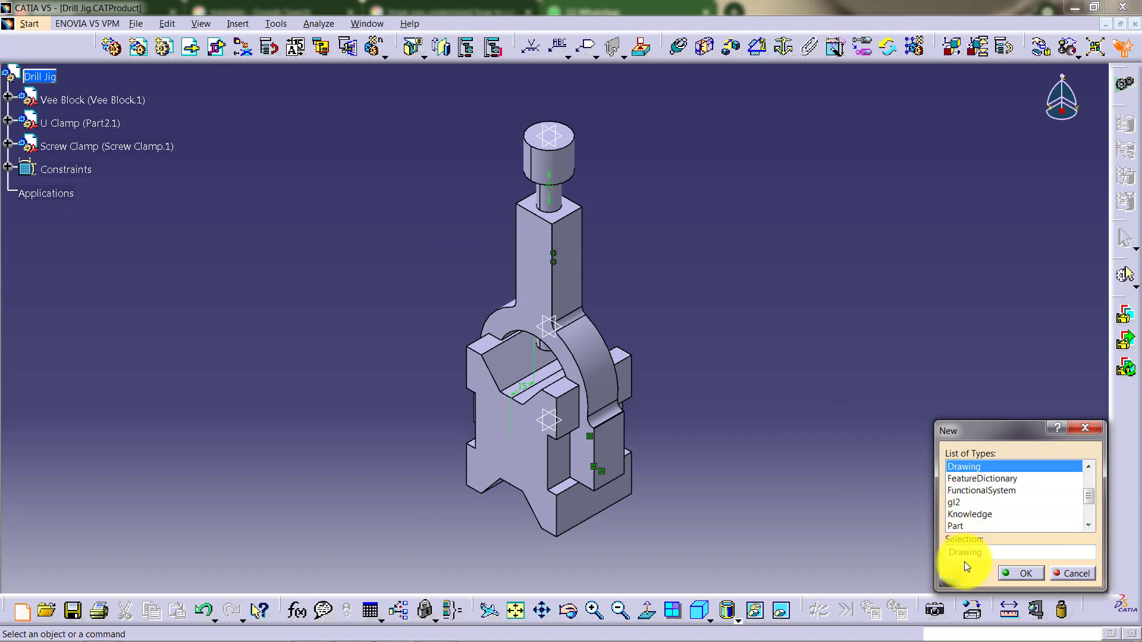
left_click(1031, 572)
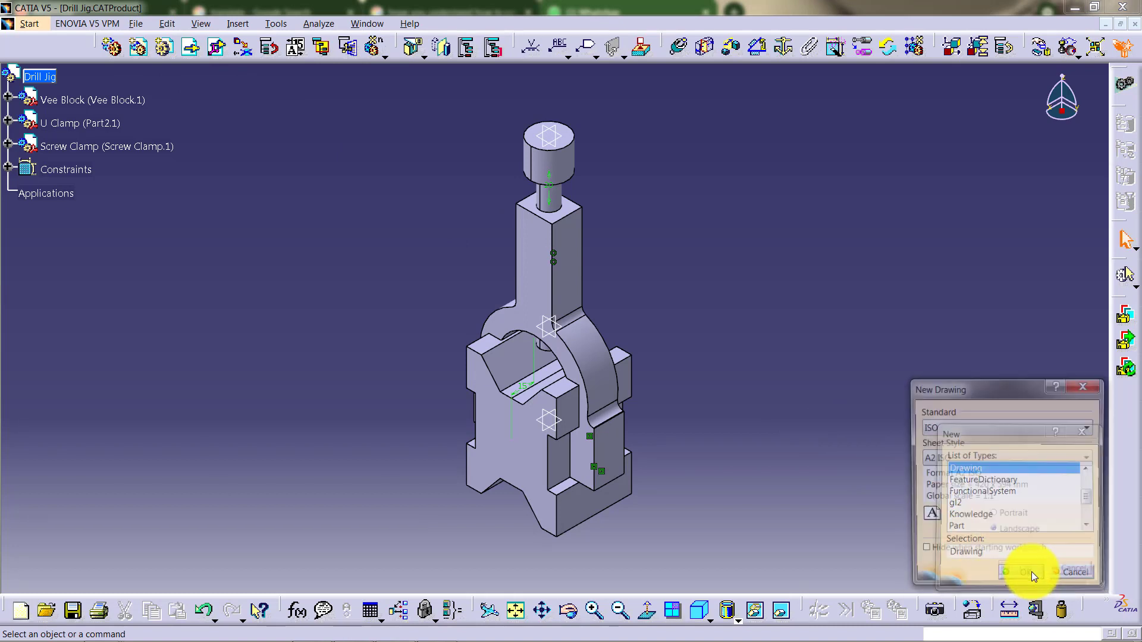
left_click(958, 429)
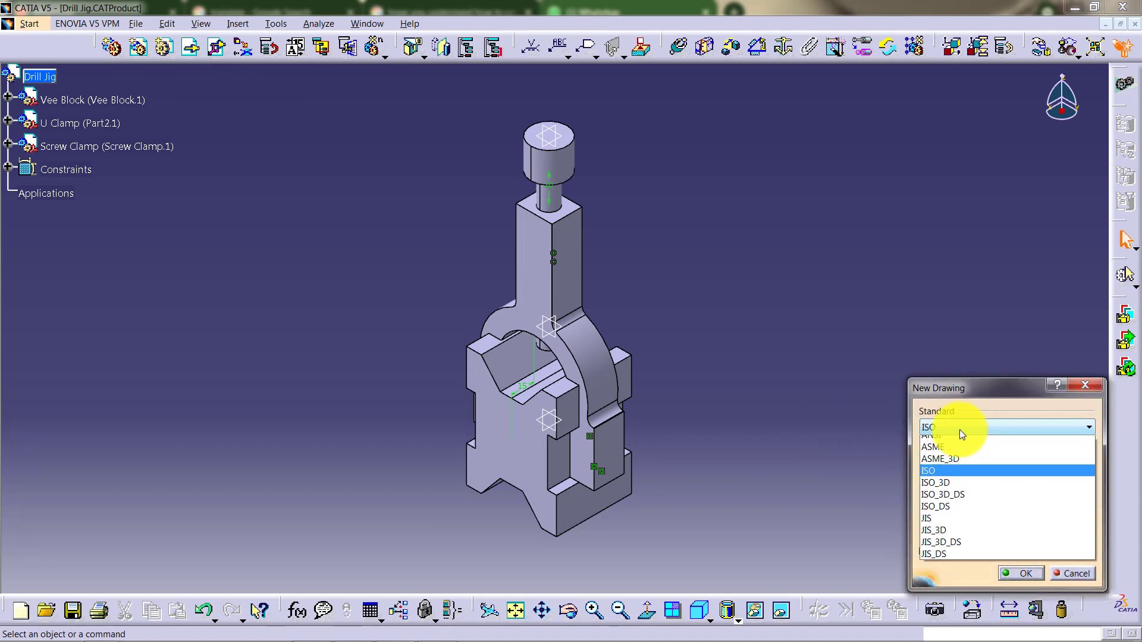
left_click(935, 477)
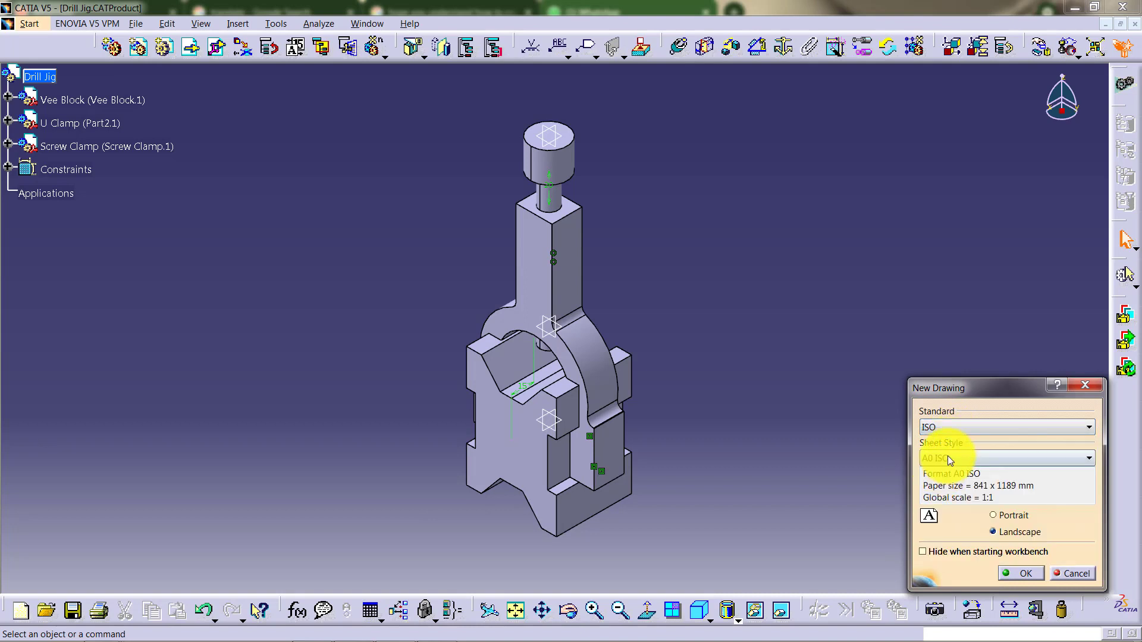
left_click(947, 456)
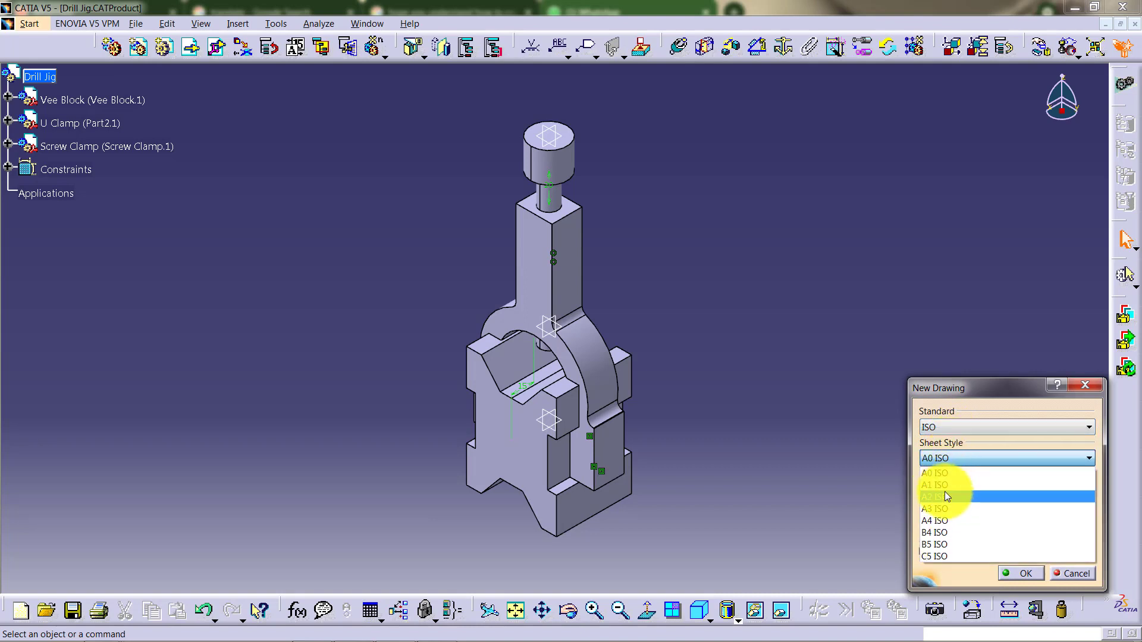
left_click(962, 495)
left_click(1029, 572)
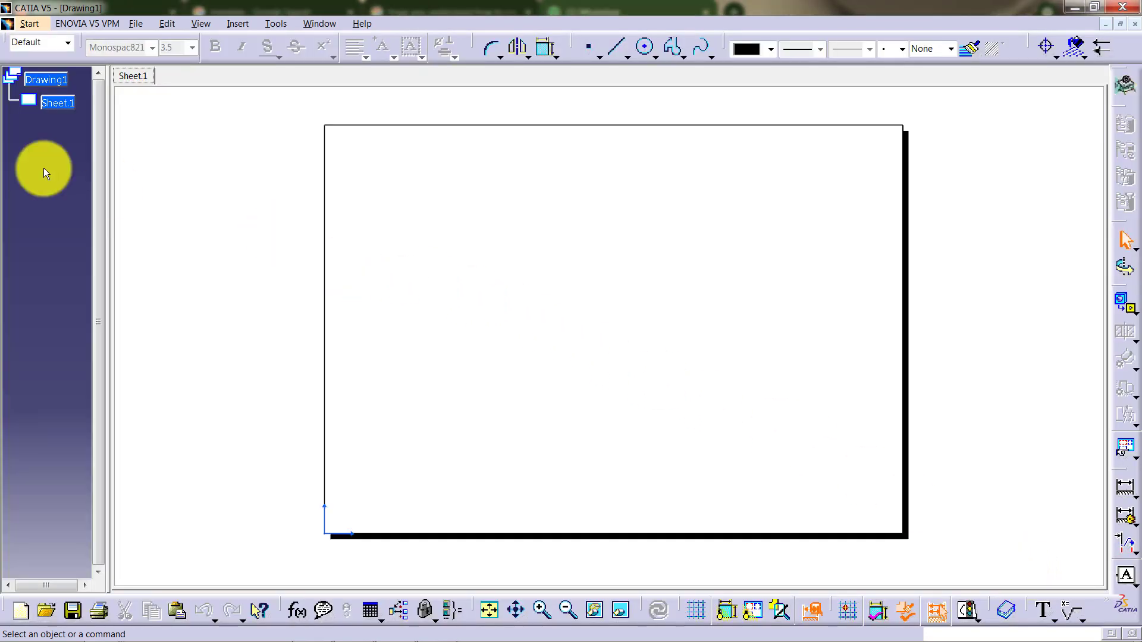
Set the projection method of Sheet.1 to third angle standard.
right_click(59, 106)
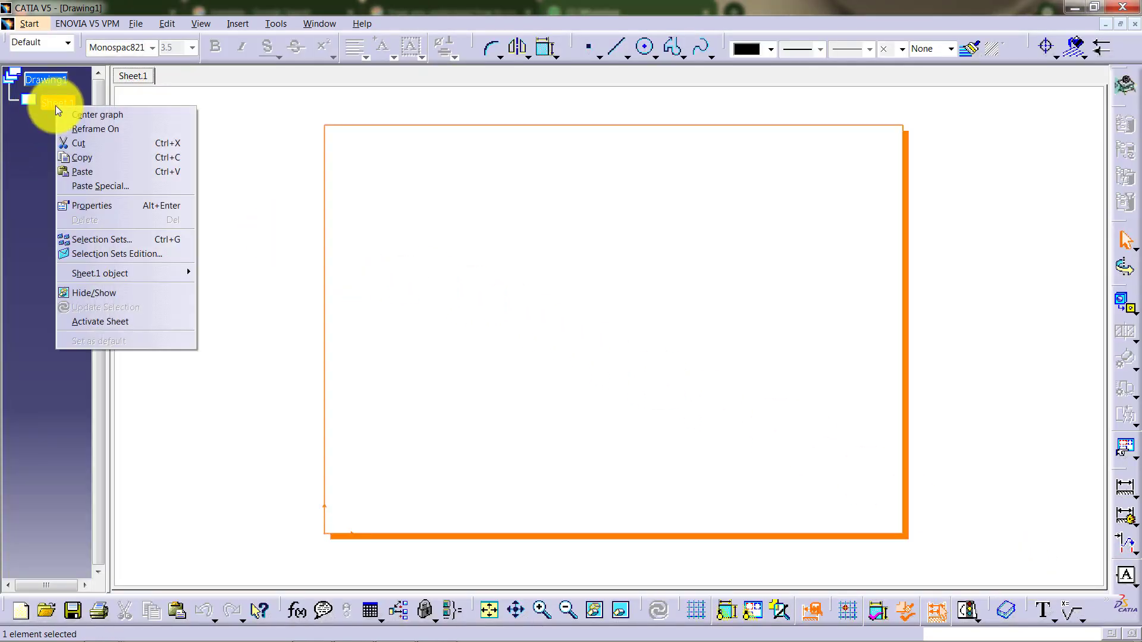
left_click(121, 206)
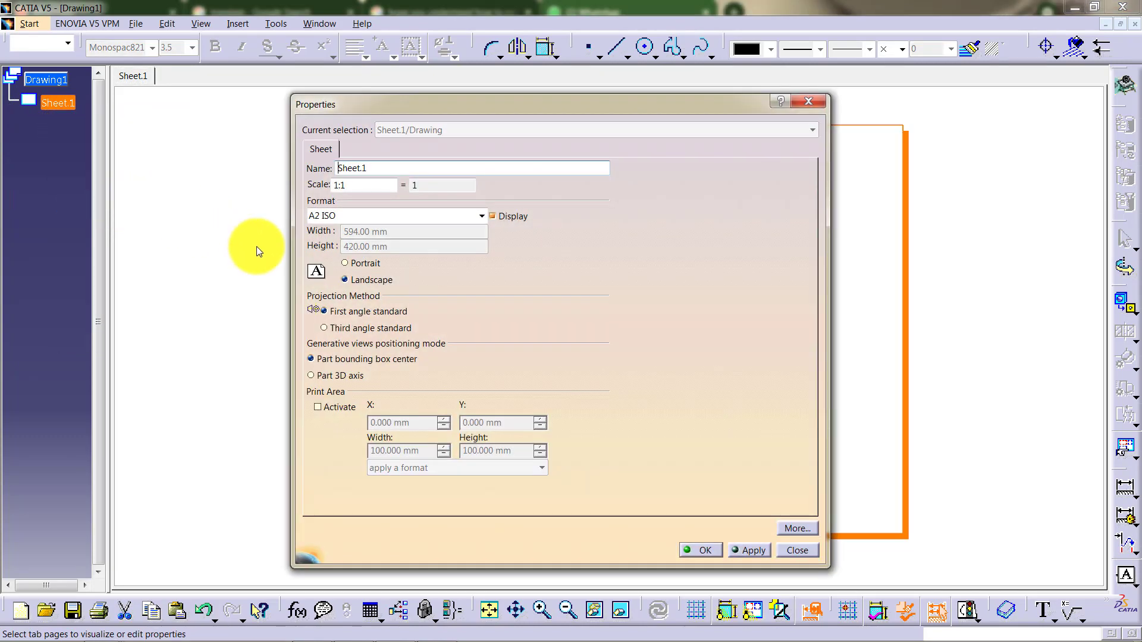
left_click(362, 327)
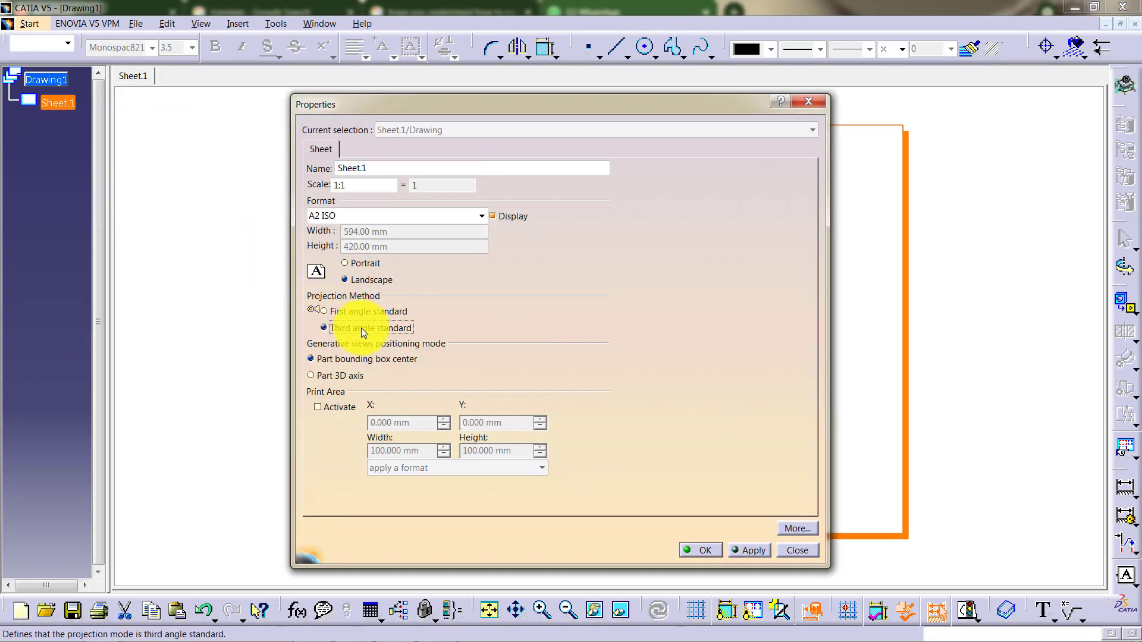
left_click(753, 552)
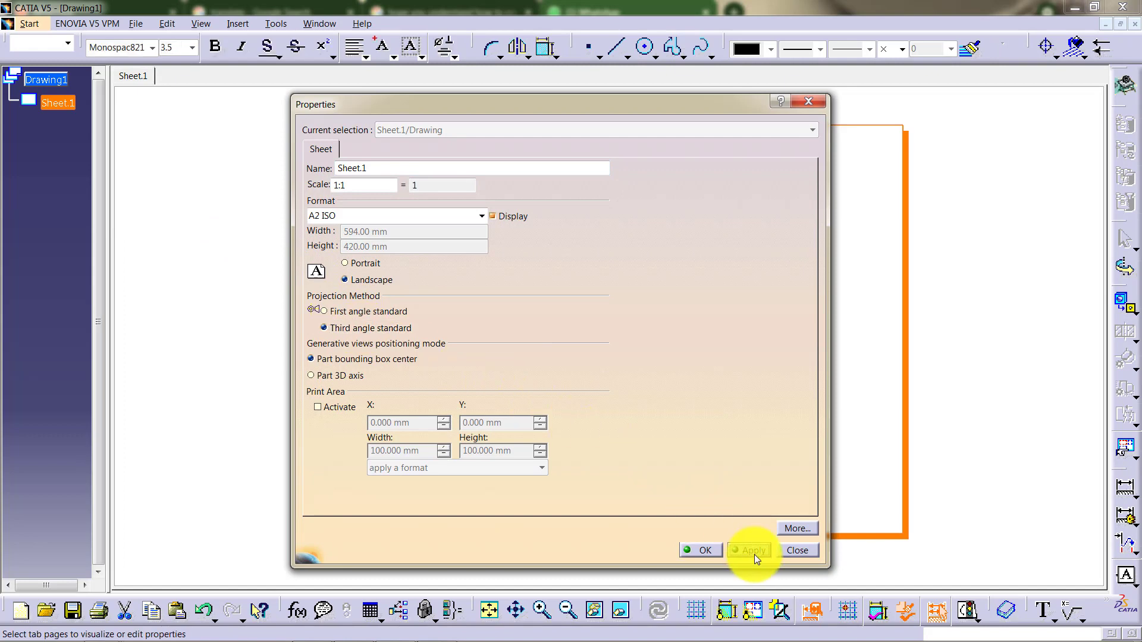
left_click(701, 549)
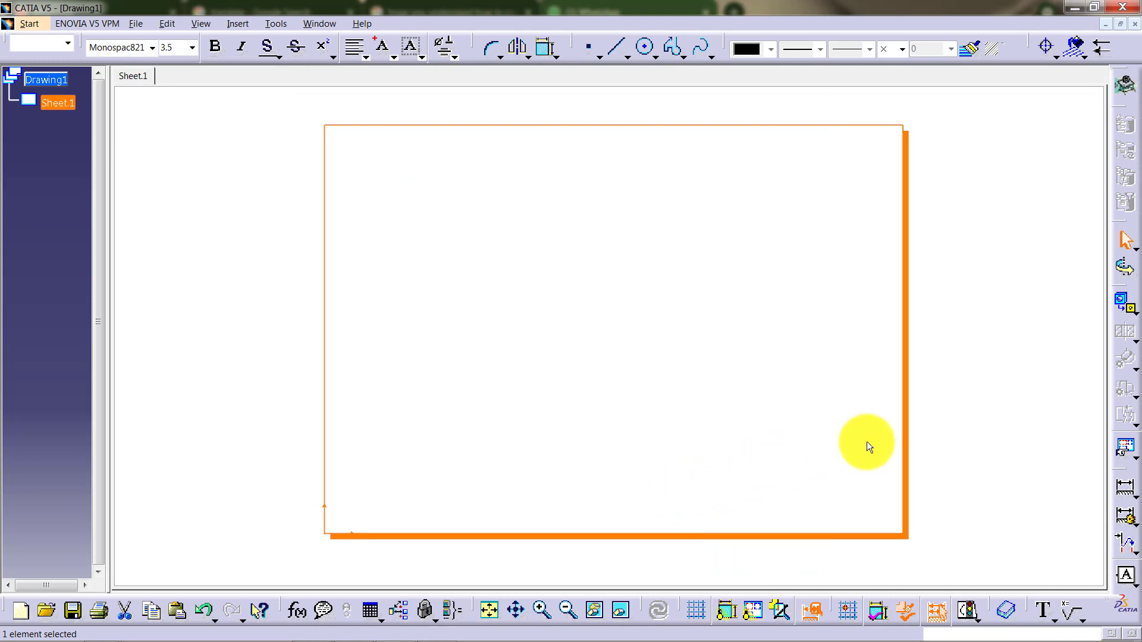
Generate a front view of the Drill Jig assembly on the sheet, using the flat face of the U Clamp's upright as reference plane.
left_click(1125, 308)
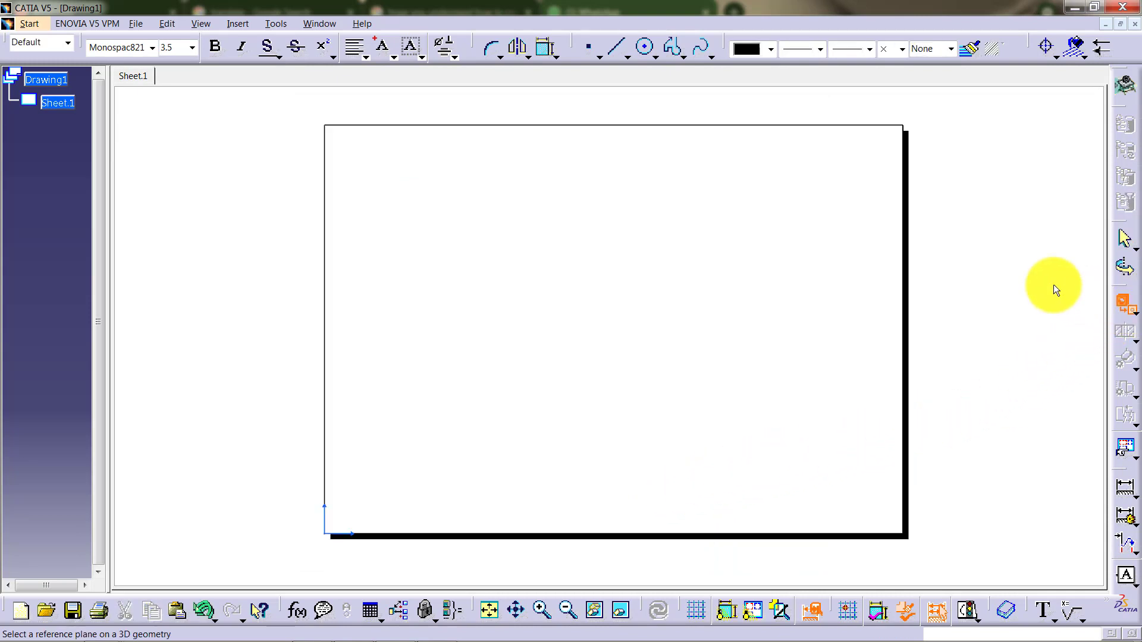
left_click(315, 22)
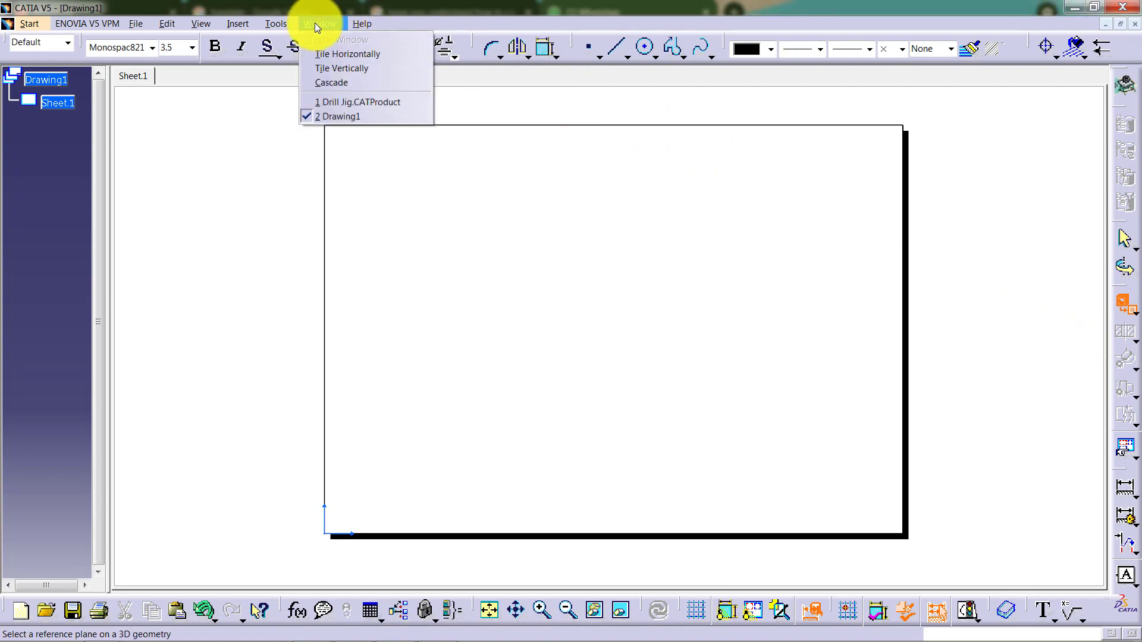
left_click(406, 105)
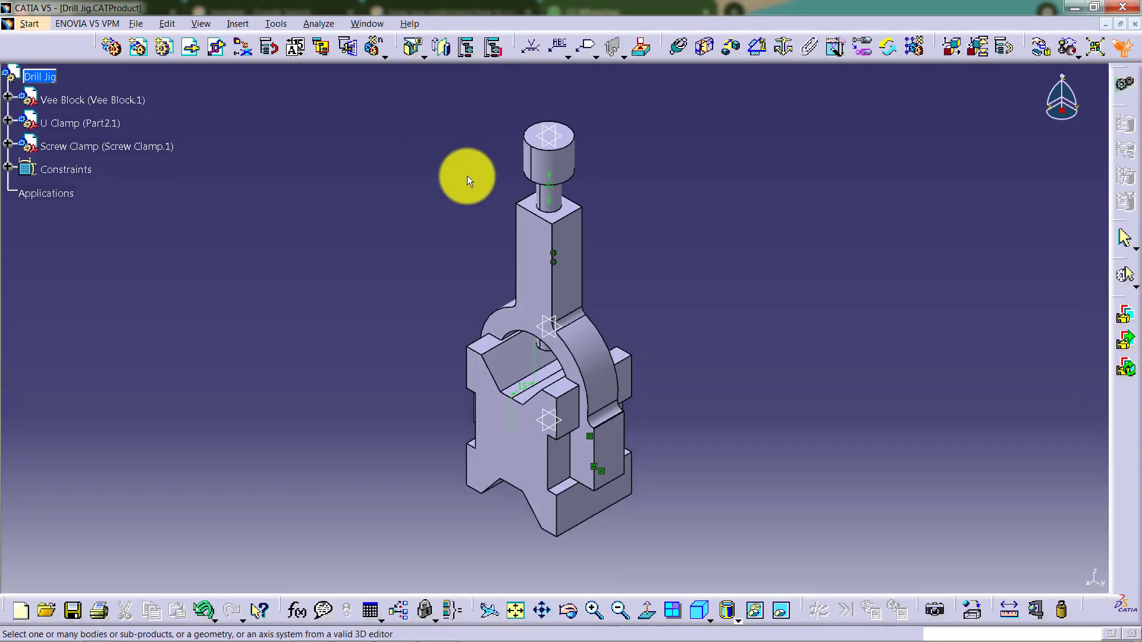
left_click(543, 274)
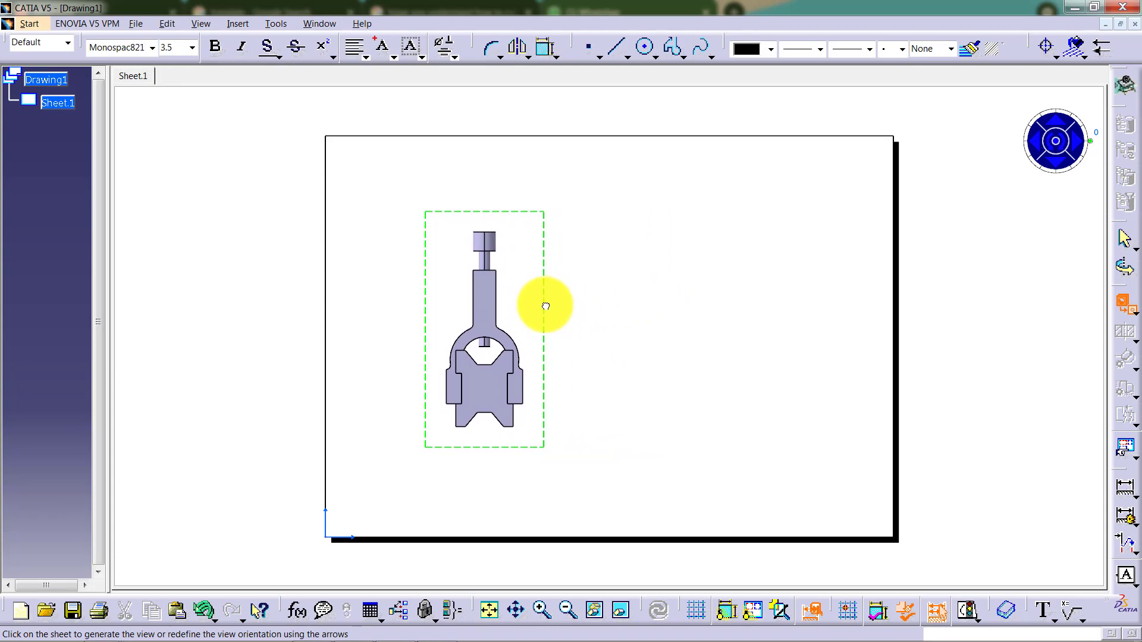
left_click(612, 302)
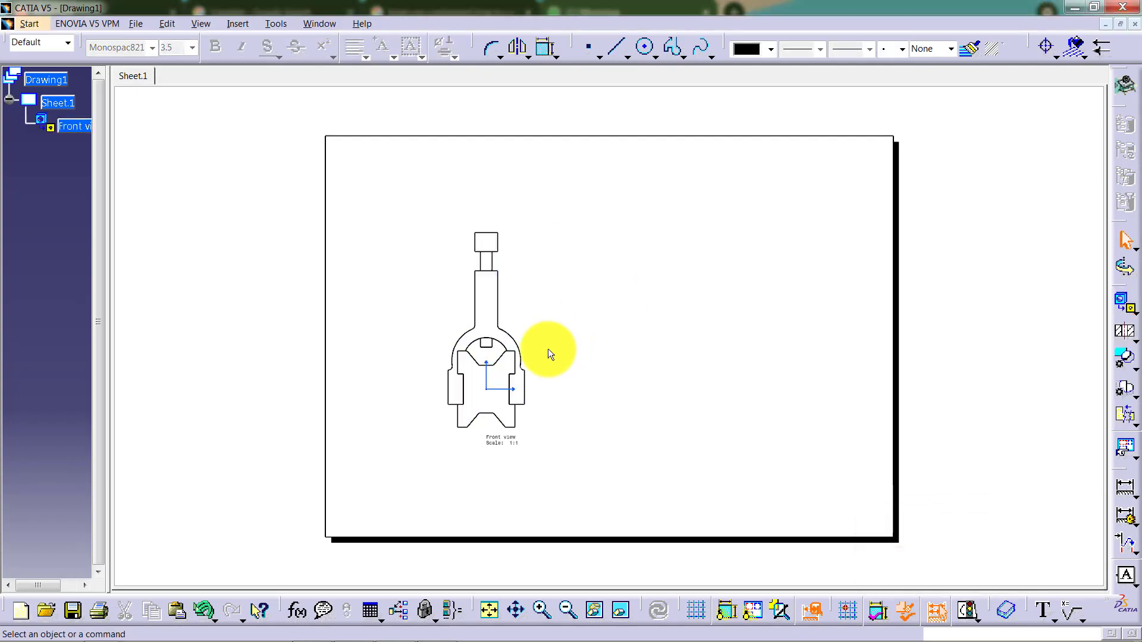
Hide the horizontal axis, vertical axis and origin point of the front view.
right_click(501, 390)
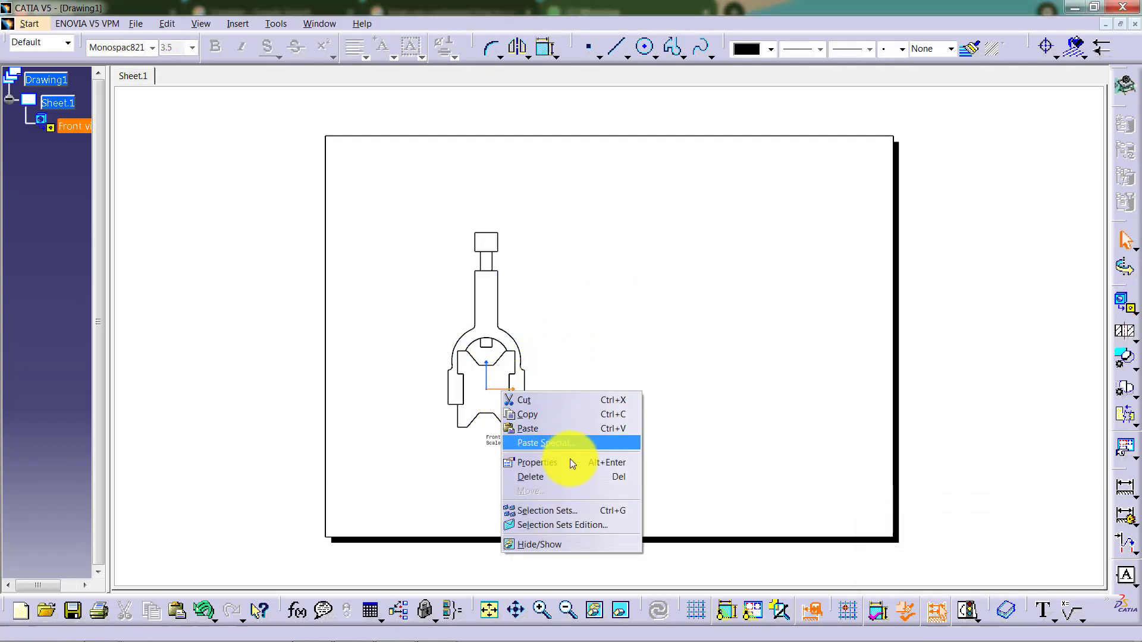
left_click(573, 545)
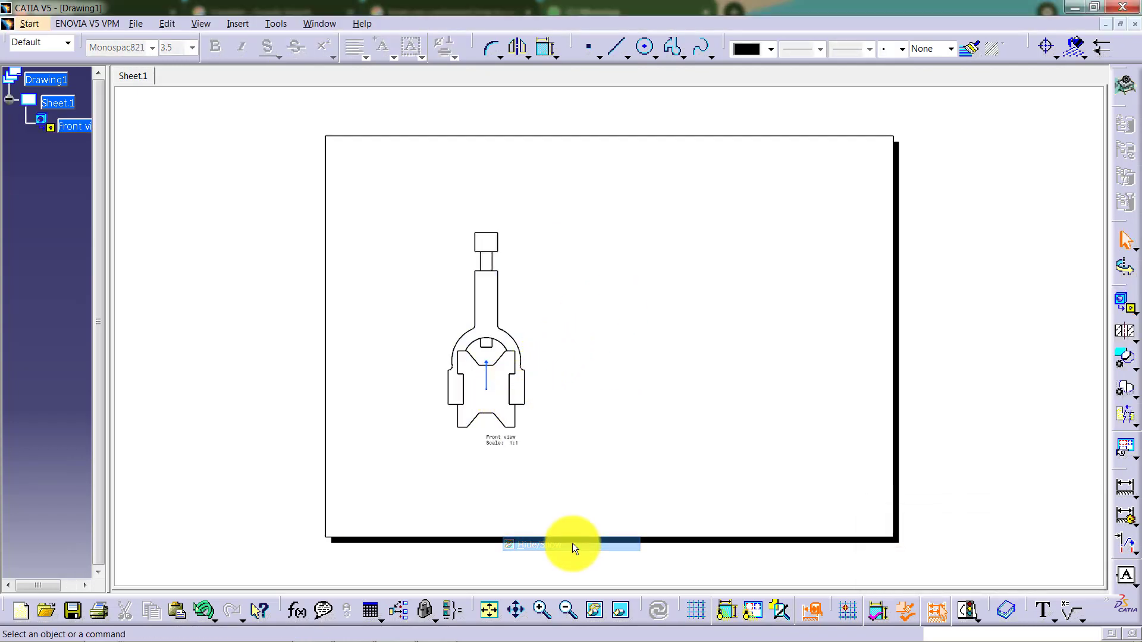
right_click(486, 372)
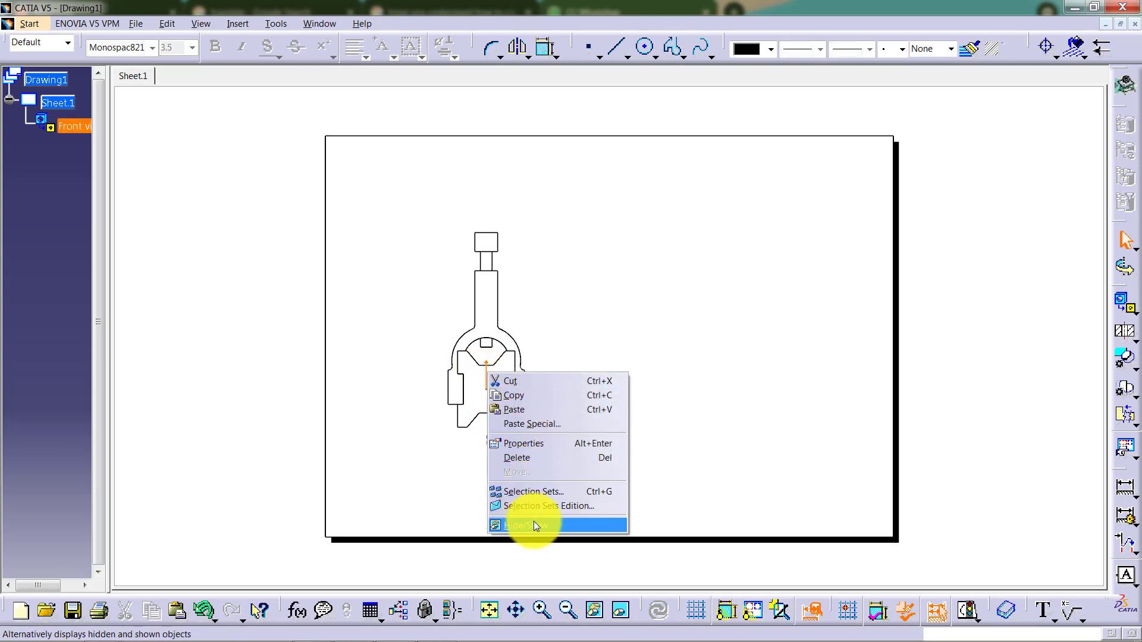
left_click(533, 521)
right_click(487, 391)
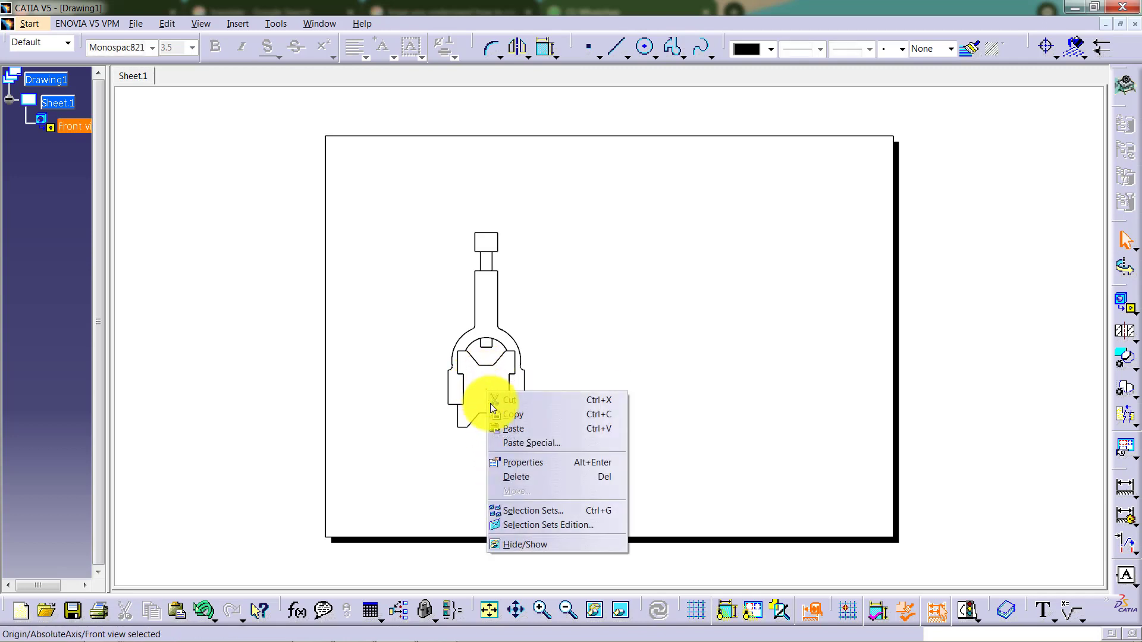
left_click(530, 544)
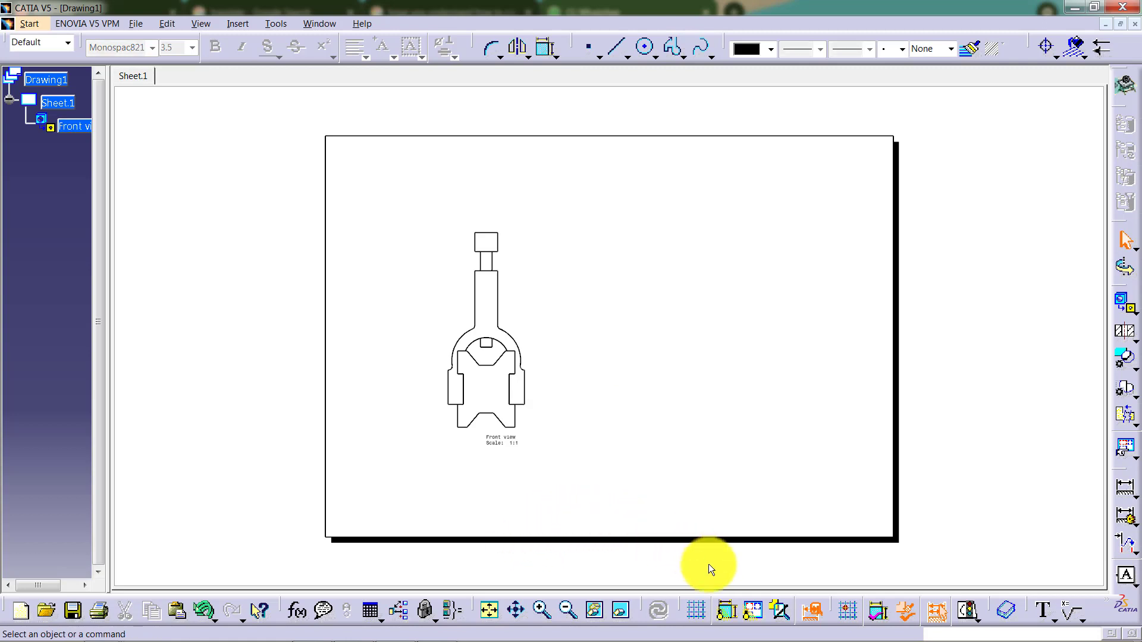
Display the view frames and turn on hidden lines for the front view.
left_click(755, 613)
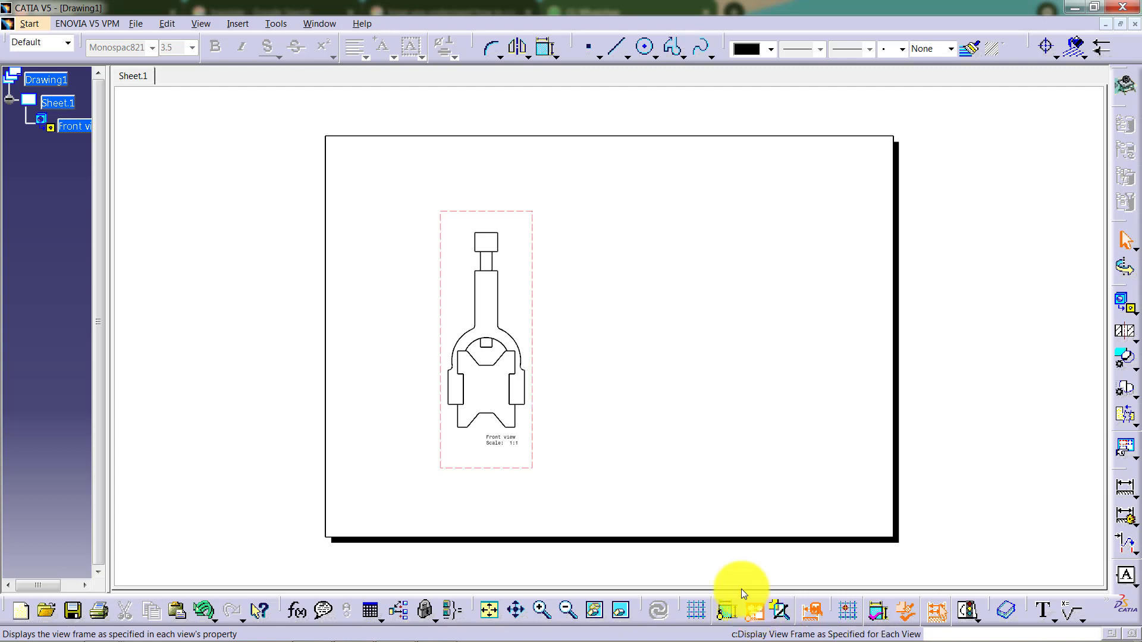
right_click(535, 275)
left_click(564, 343)
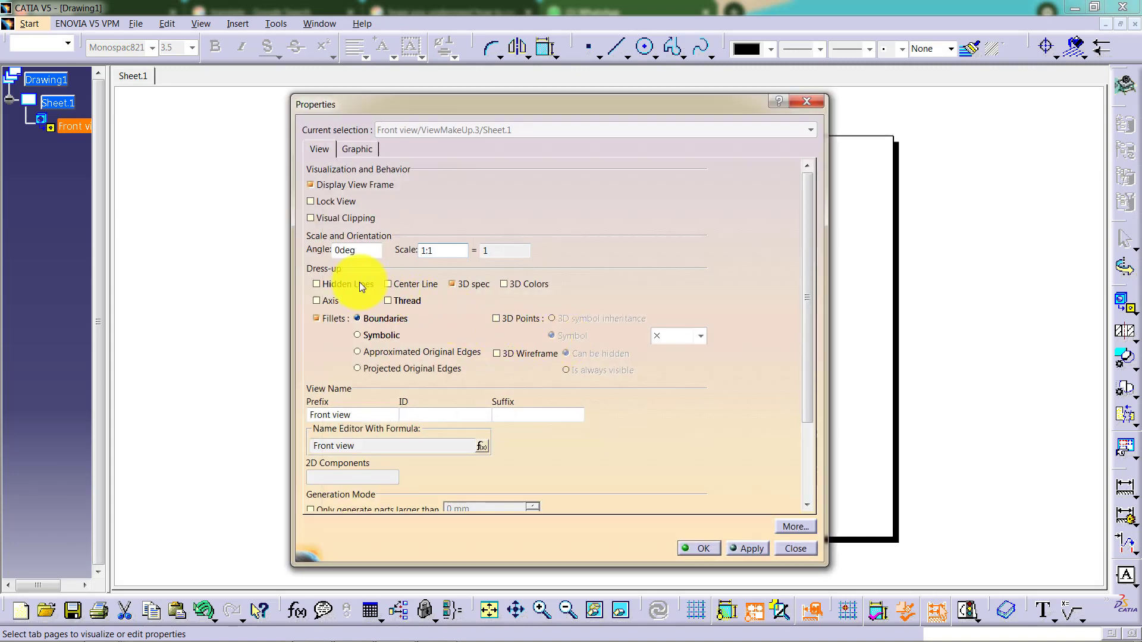
left_click(359, 284)
left_click(753, 550)
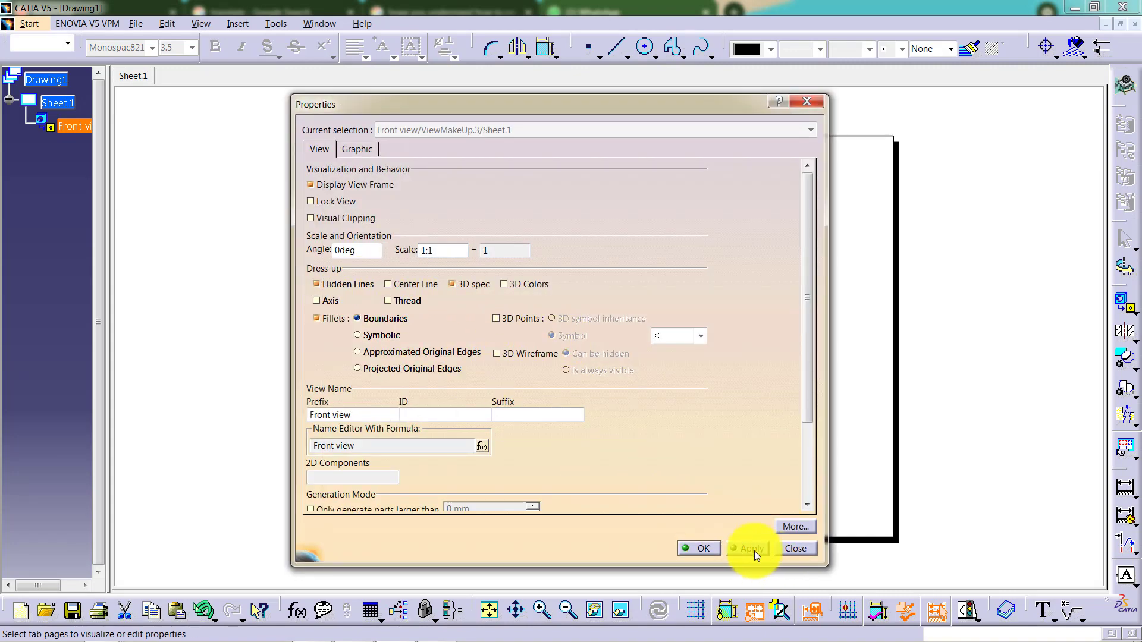
left_click(701, 548)
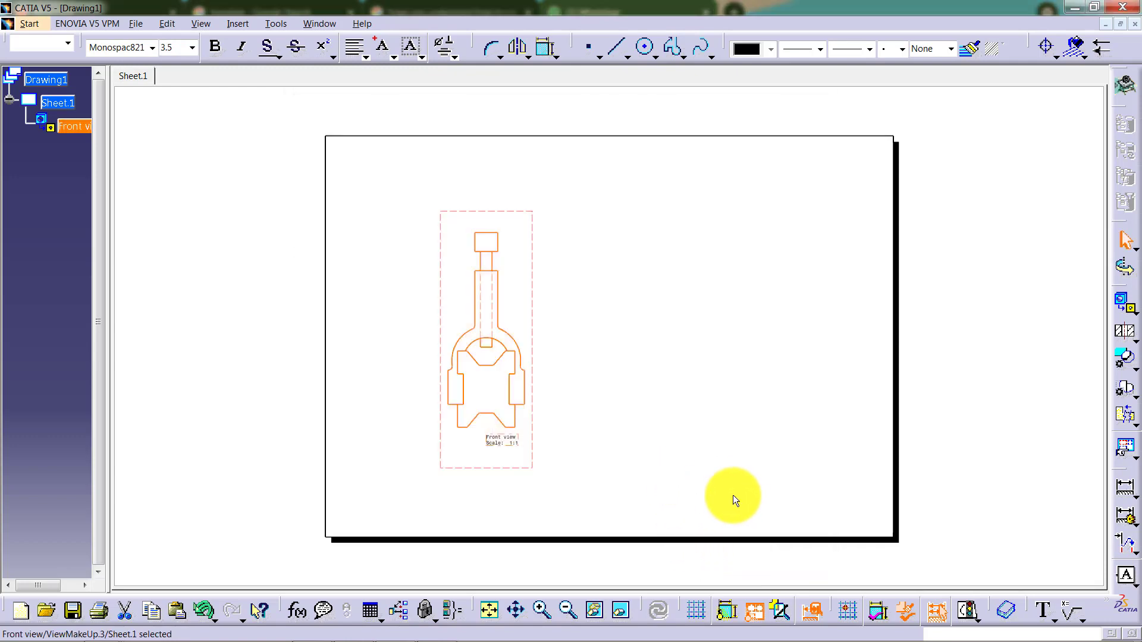
Project a right side view from the front view and place it beside it on the sheet.
left_click(1136, 312)
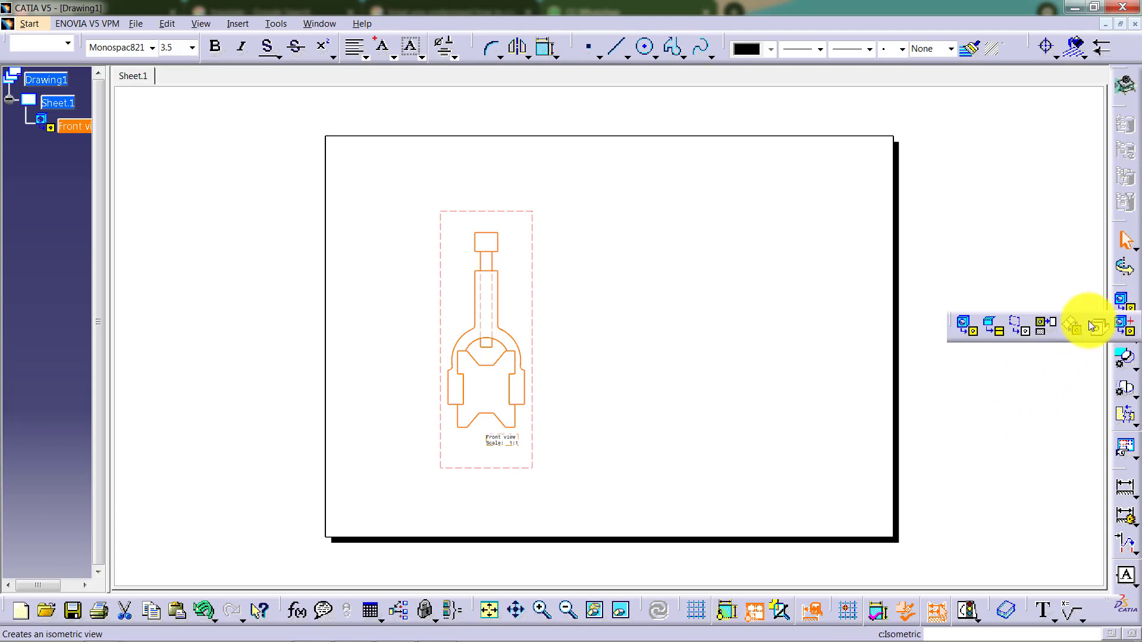
left_click(1042, 327)
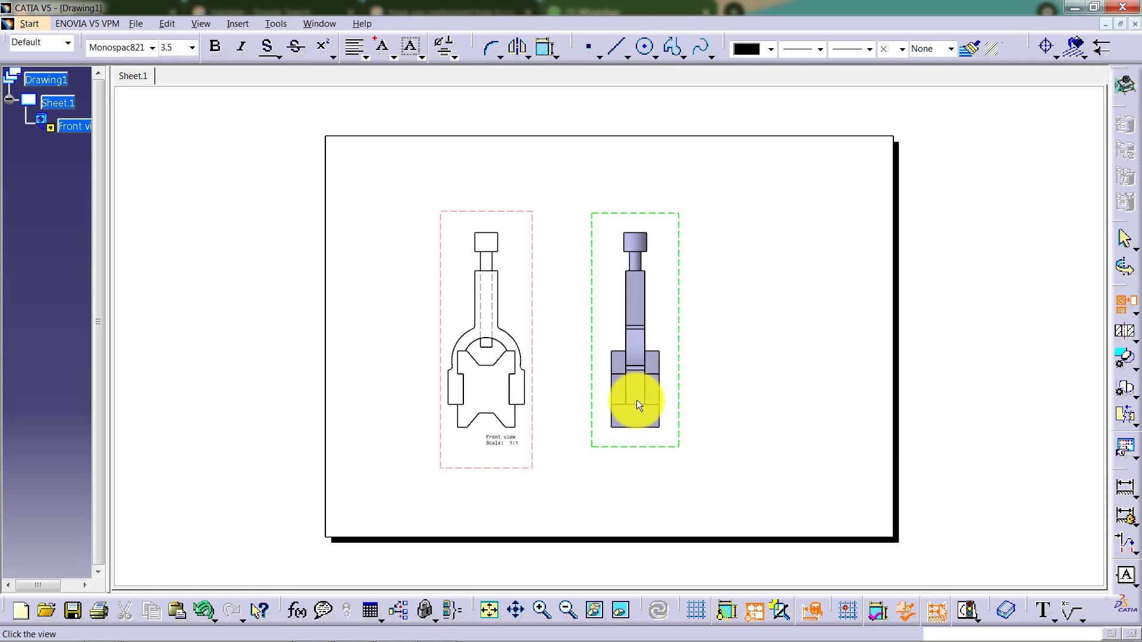
left_click(638, 403)
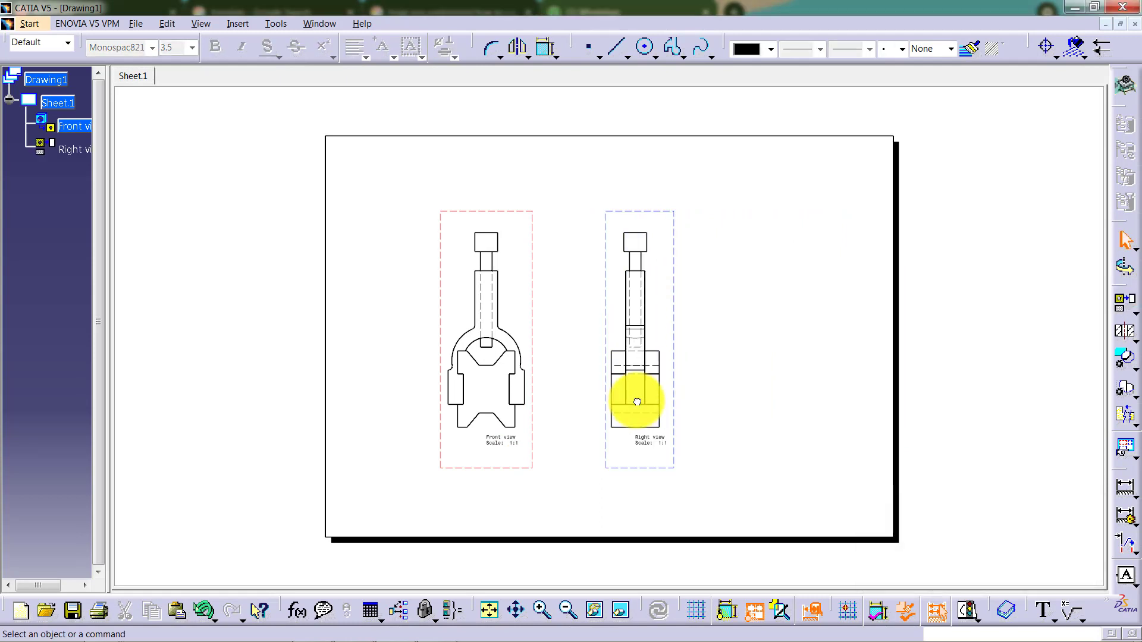
Generate an isometric view of the Drill Jig assembly, place it beside the right side view, and hide the view frames.
left_click(1123, 332)
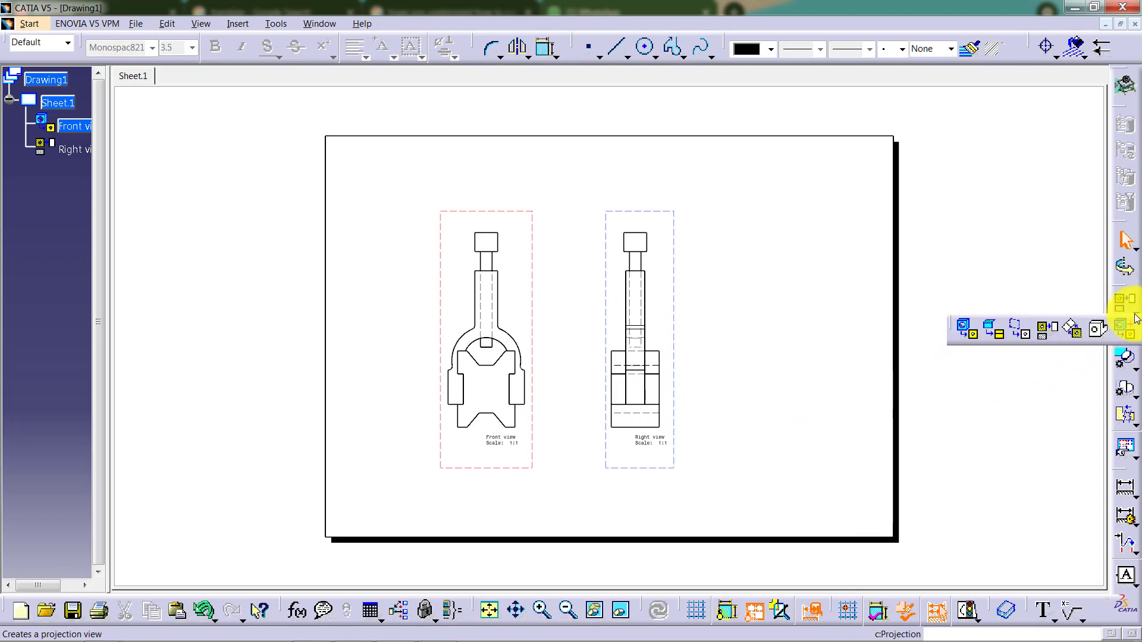
left_click(1094, 329)
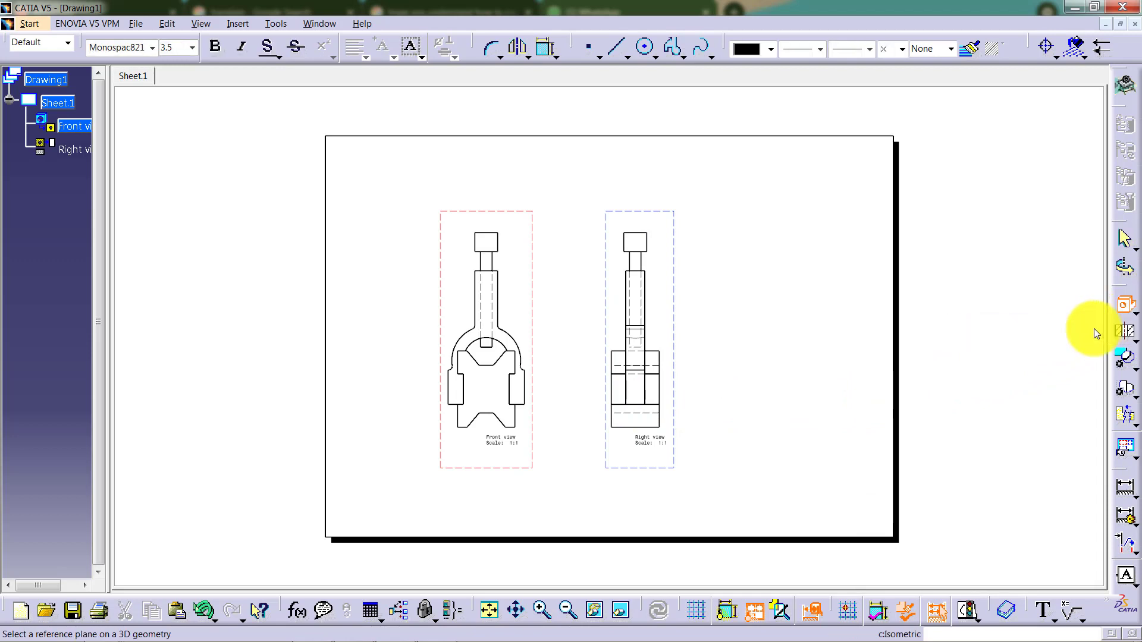
left_click(324, 23)
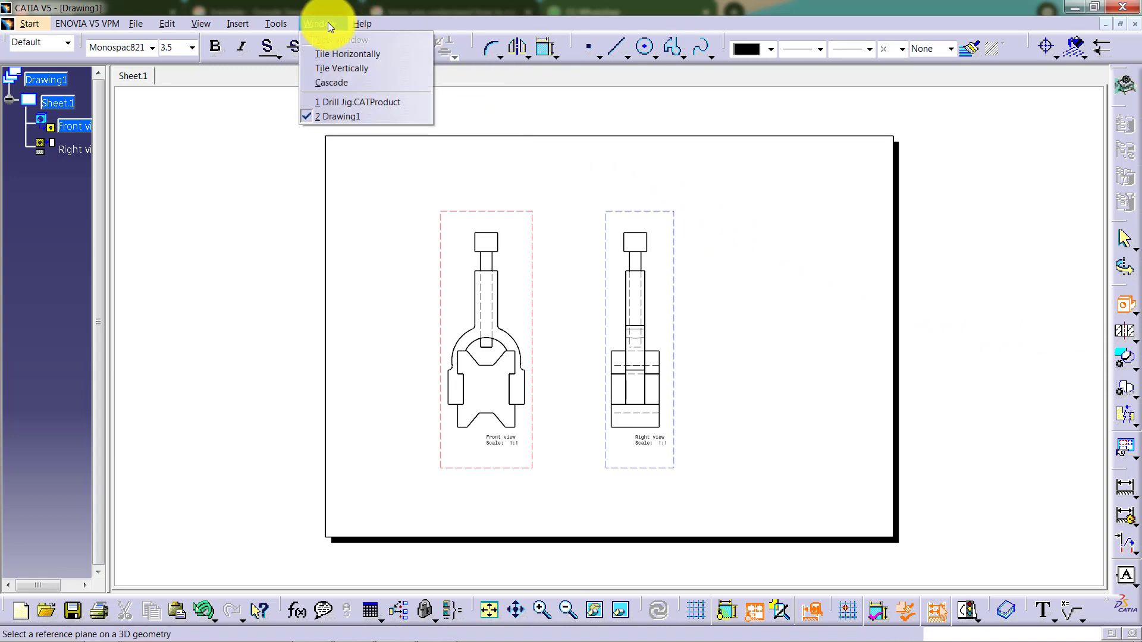
left_click(373, 101)
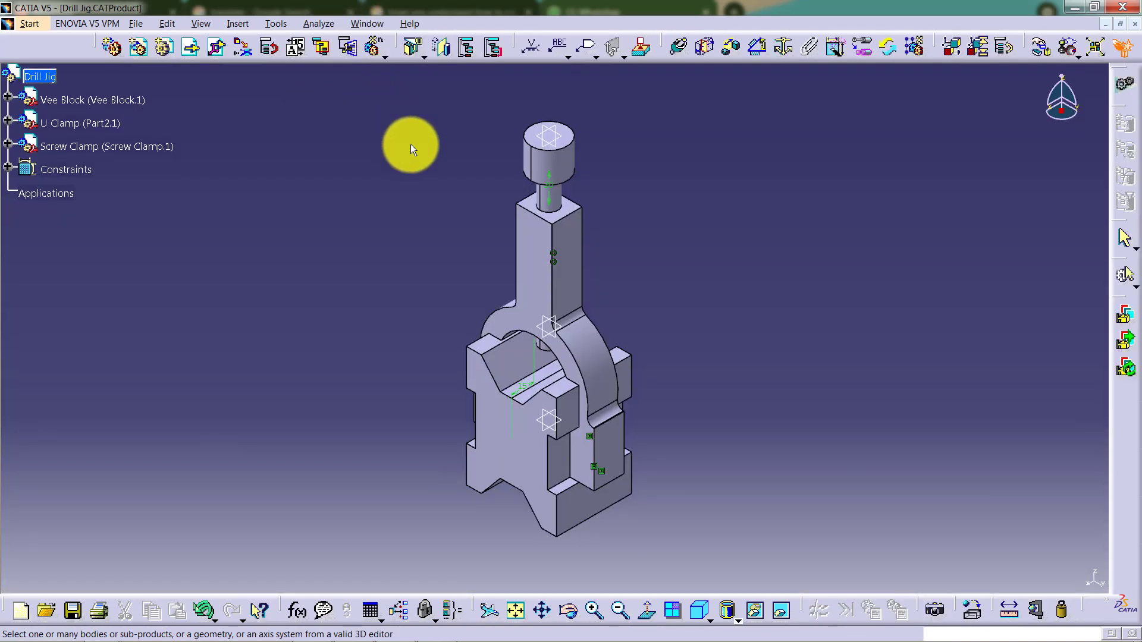
left_click(529, 266)
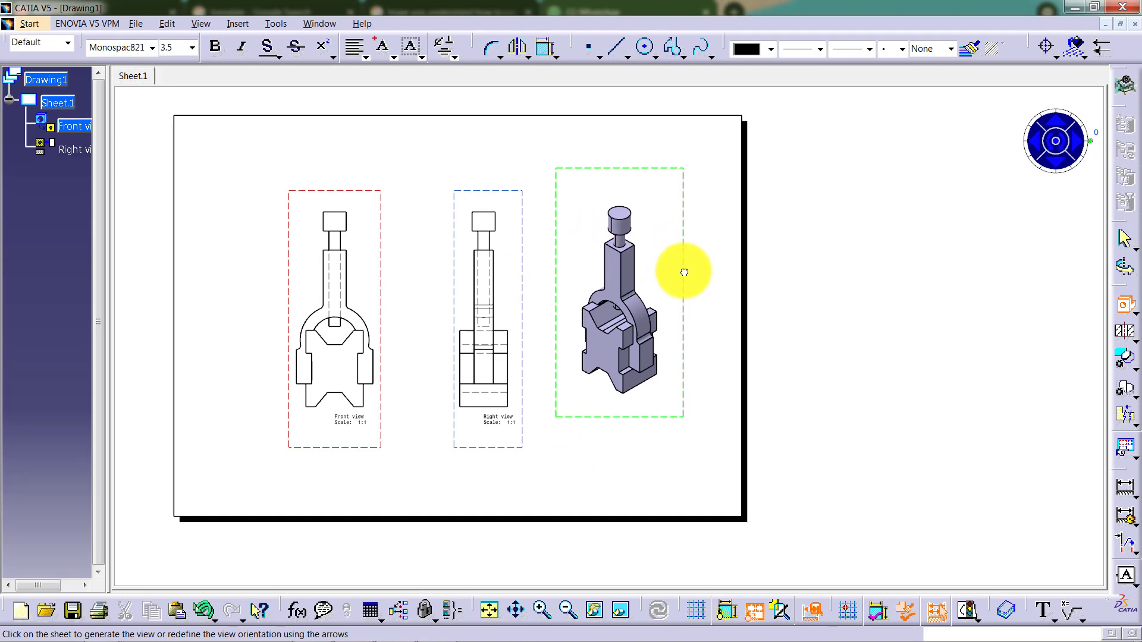
left_click(705, 297)
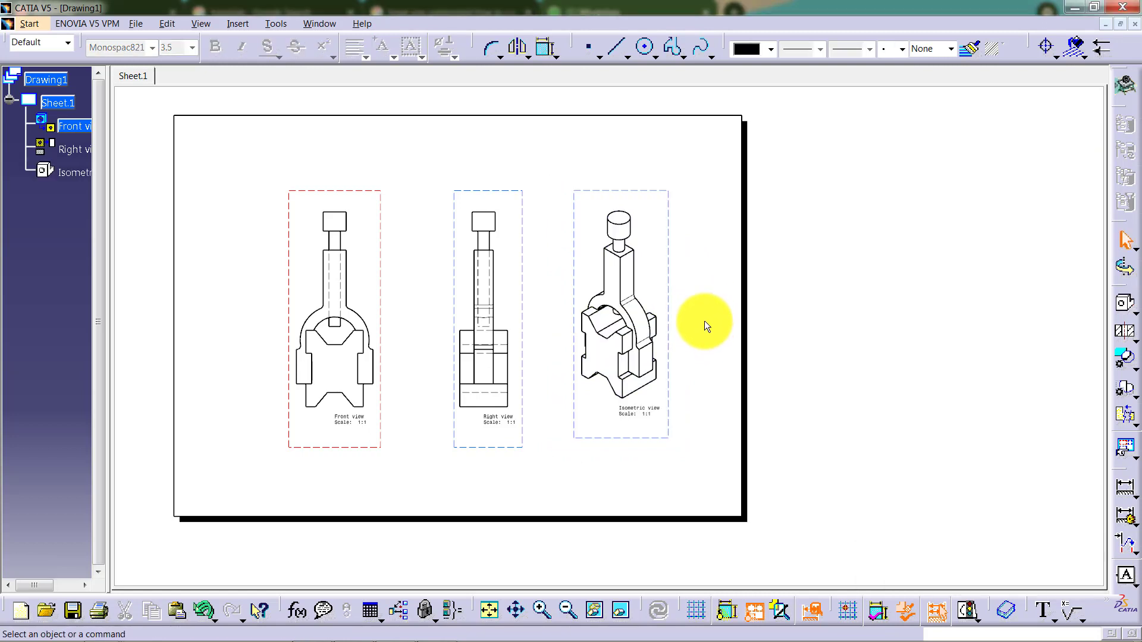
left_click(758, 612)
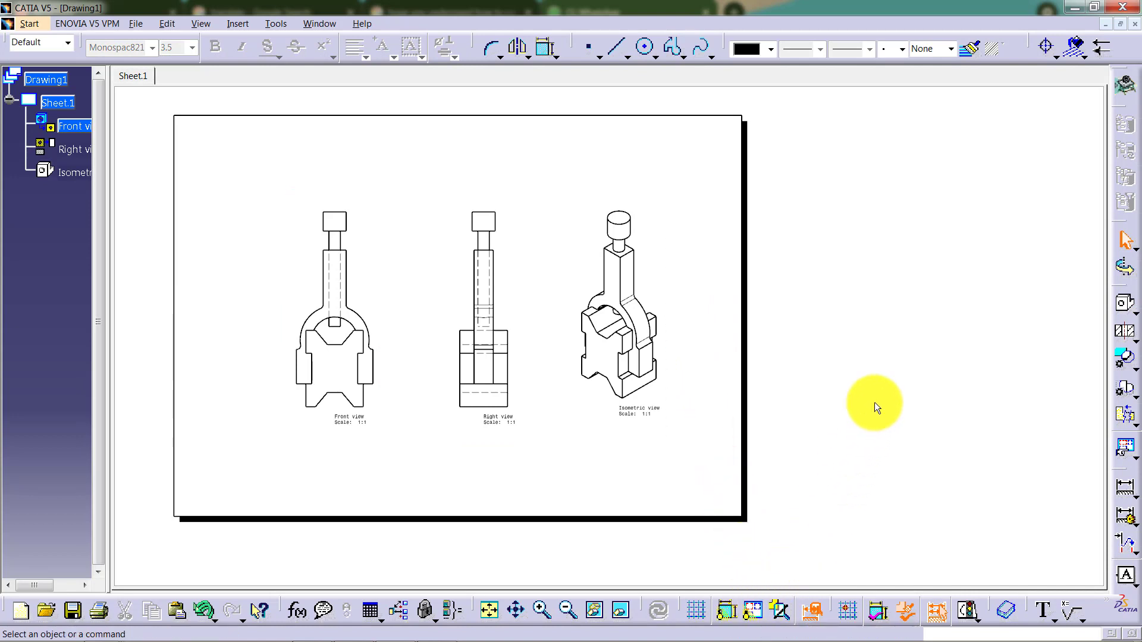
Add center lines to the U Clamp's arc in the front view and axis lines along the screw in the front and right views.
left_click(1045, 47)
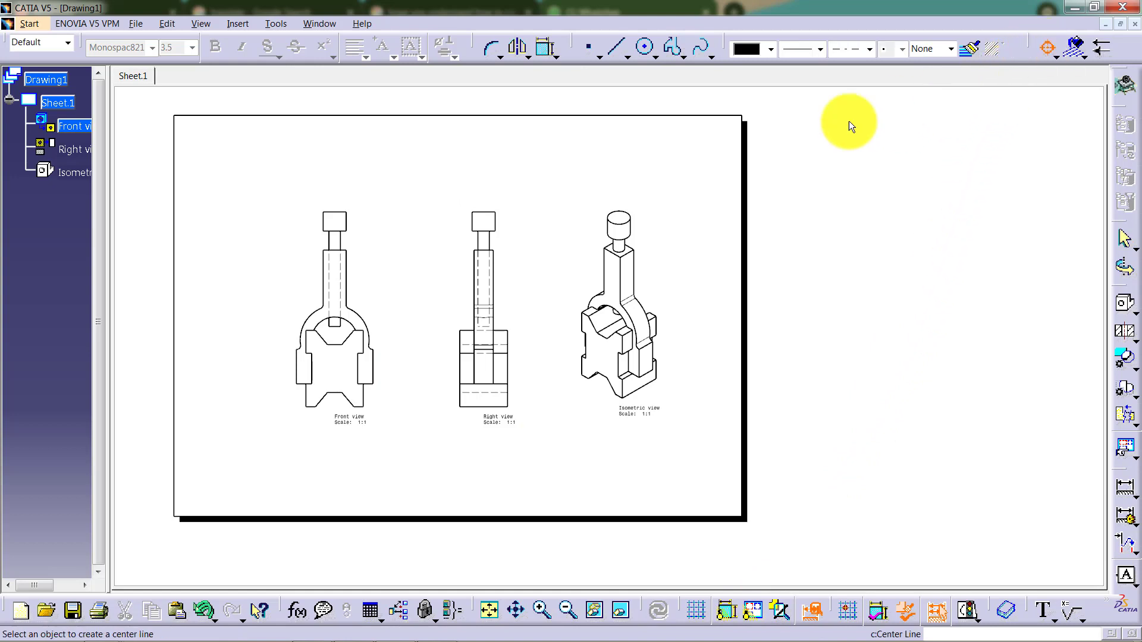
left_click(360, 320)
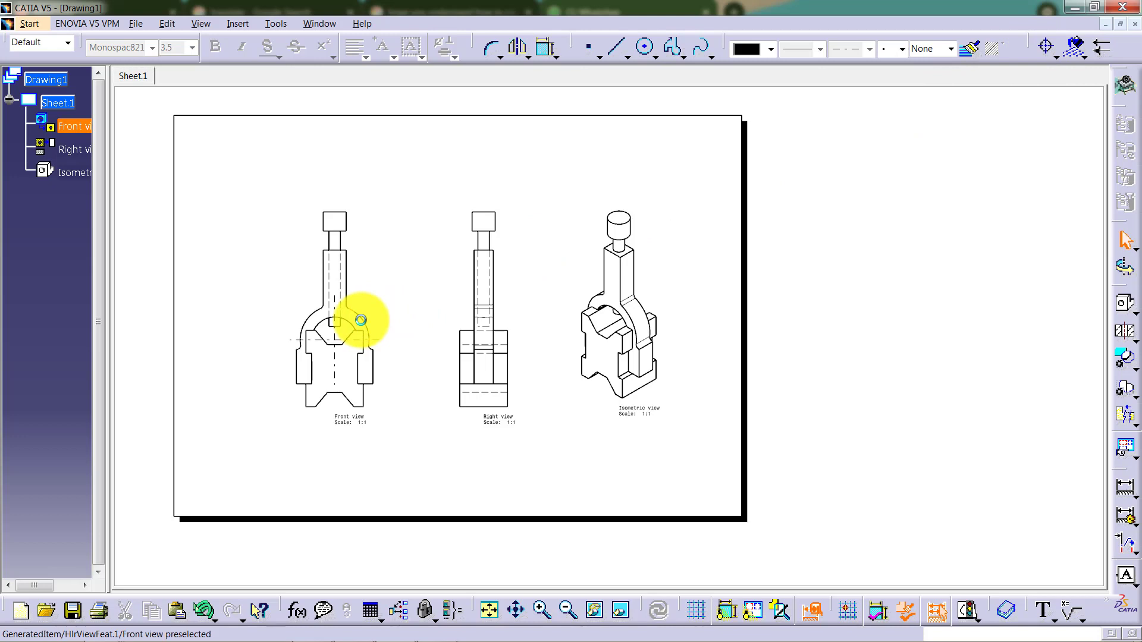
left_click(1055, 57)
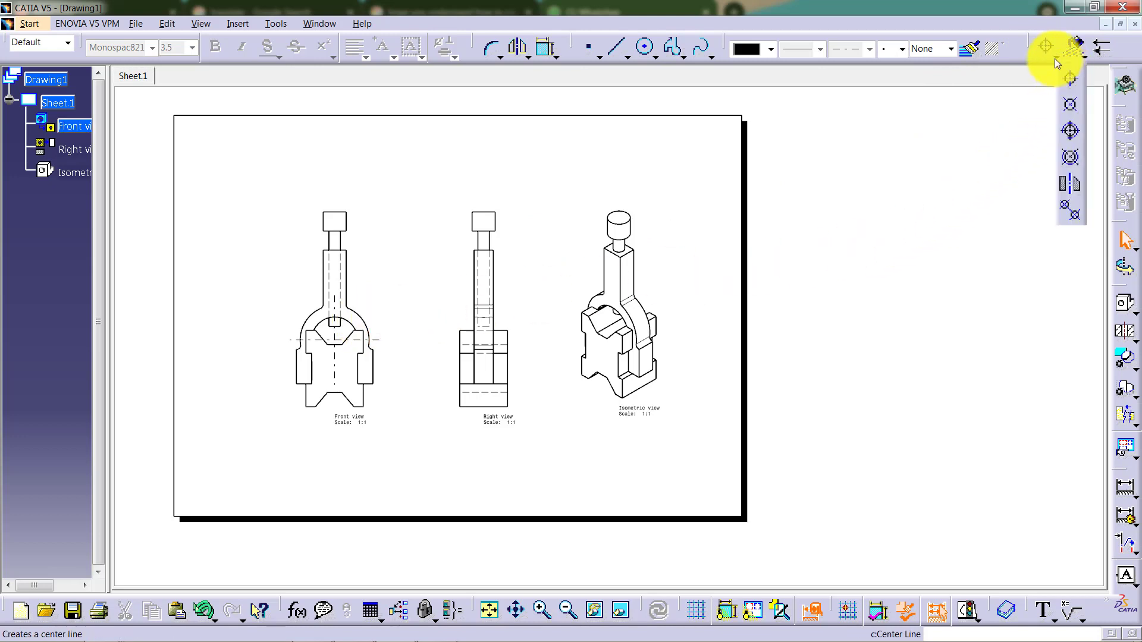
left_click(1072, 185)
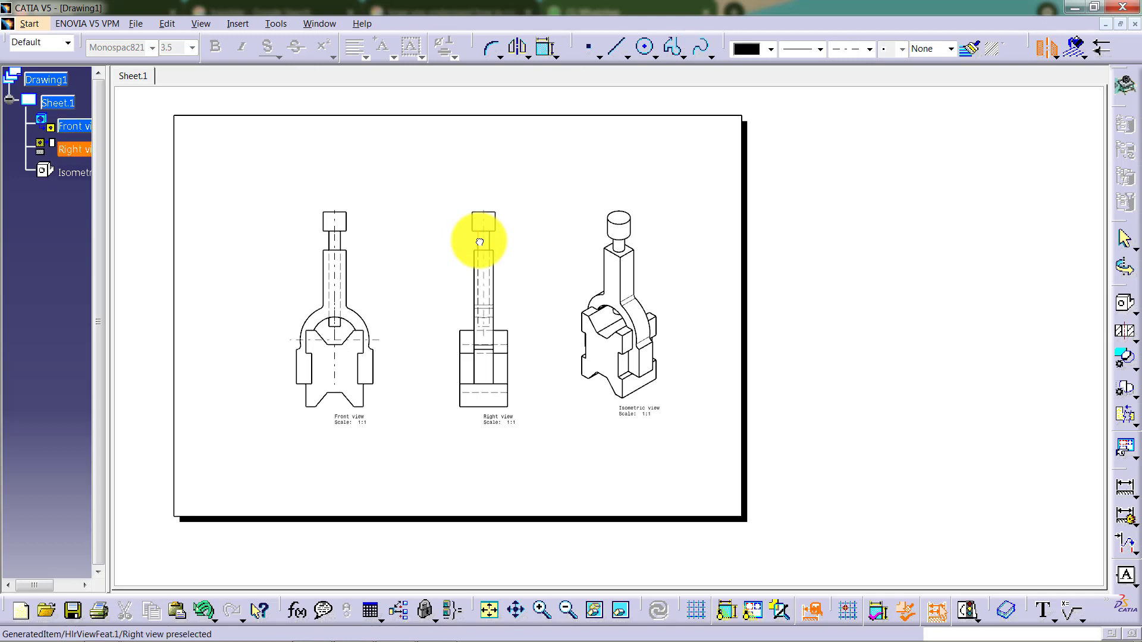
left_click(1043, 52)
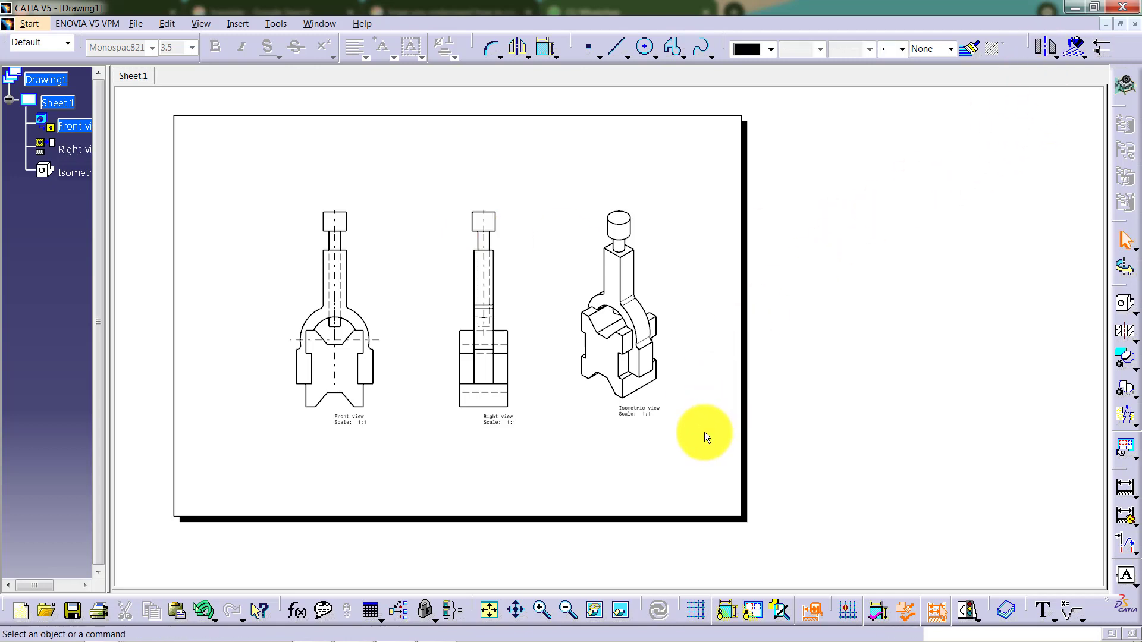
Dimension the assembly's overall height in the front view, from the screw head's top edge to the Vee Block's base.
left_click(1125, 489)
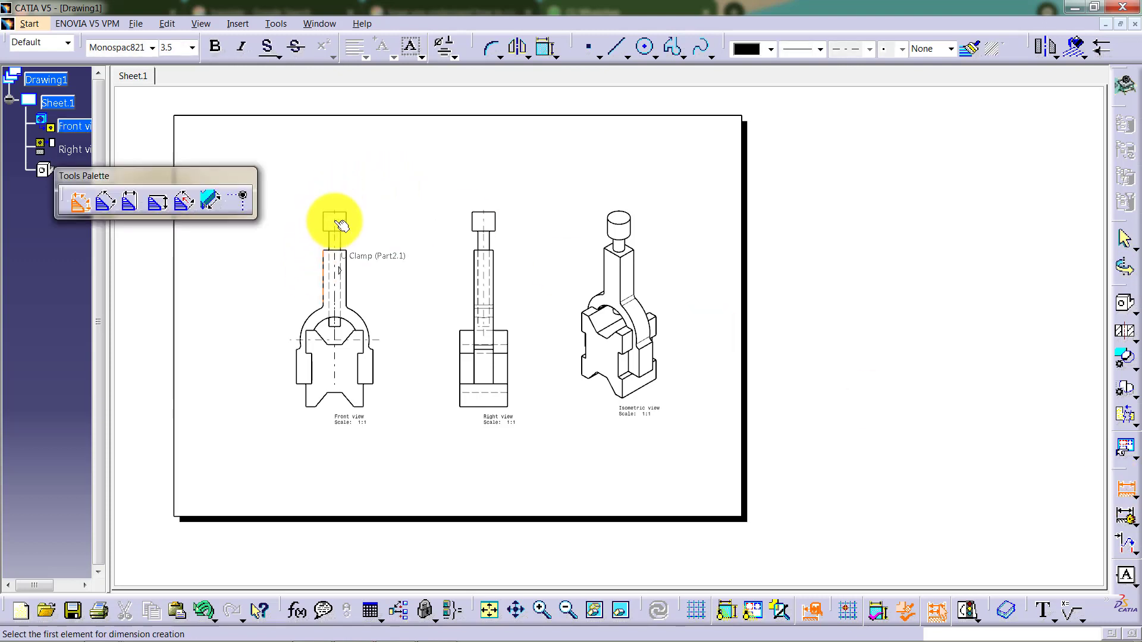
left_click(327, 244)
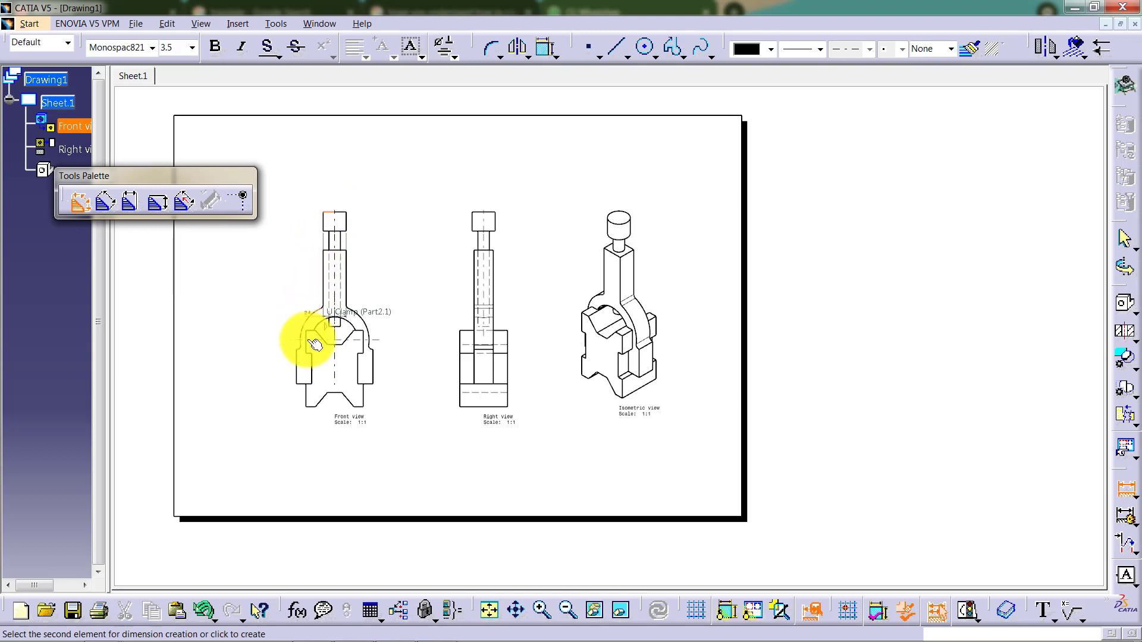
left_click(317, 410)
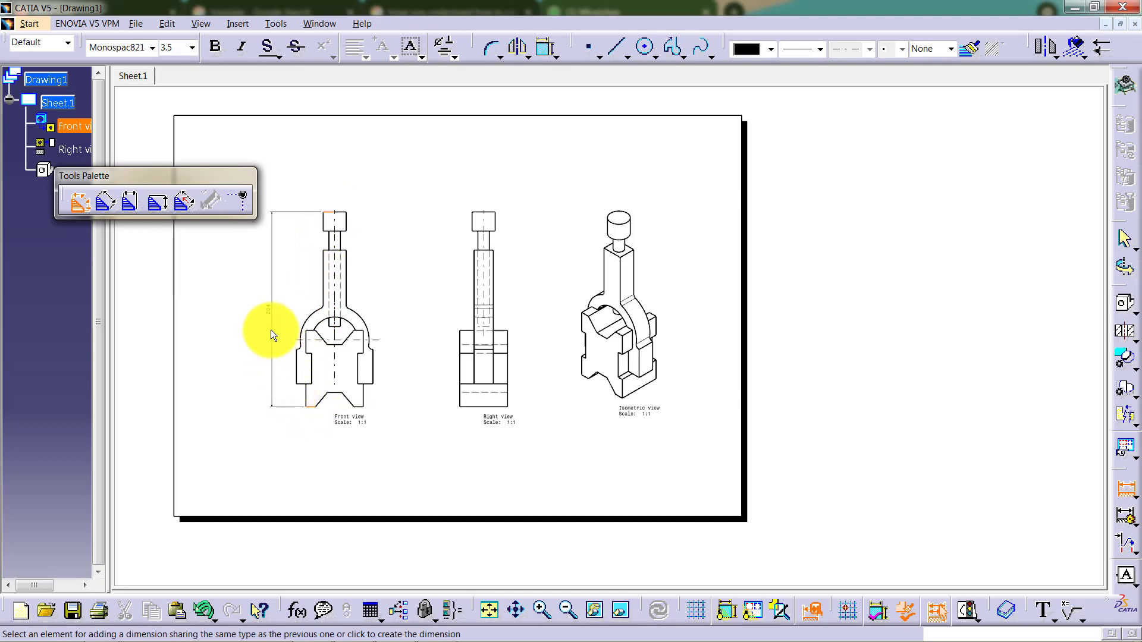
left_click(271, 330)
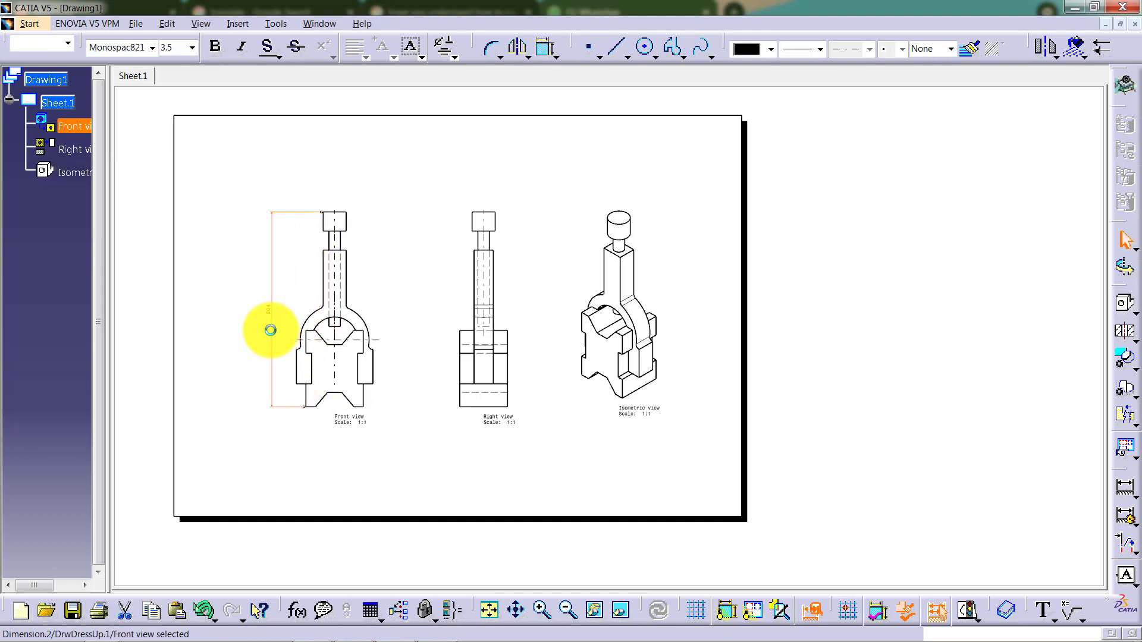
Dimension the overall width across the U Clamp's outer edges, placing the dimension below the front view.
left_click(486, 610)
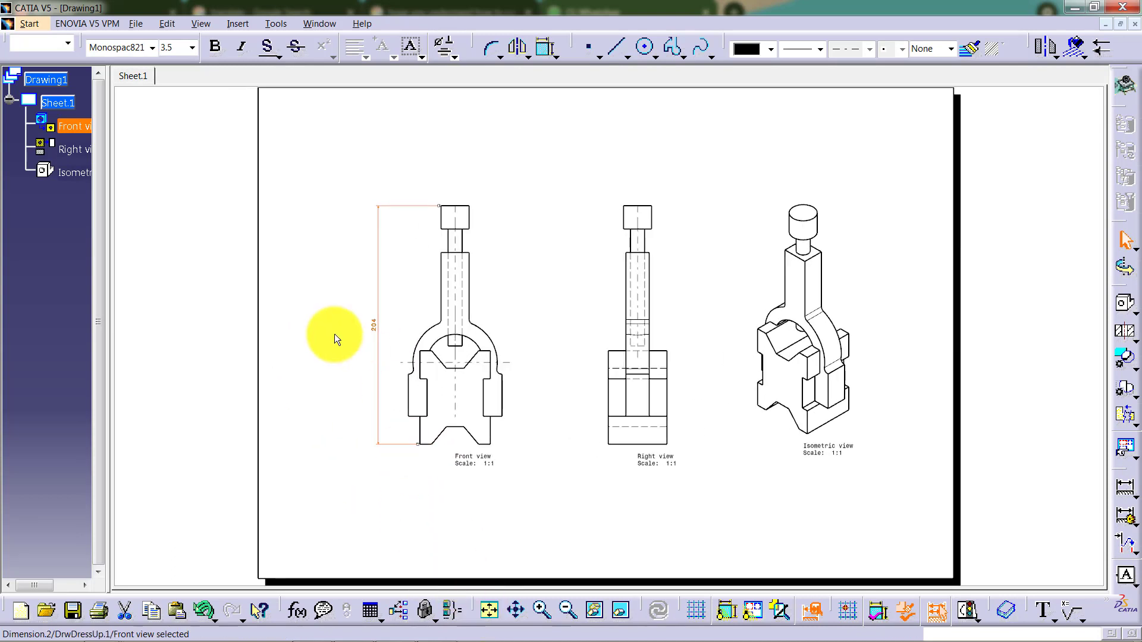
left_click(1123, 486)
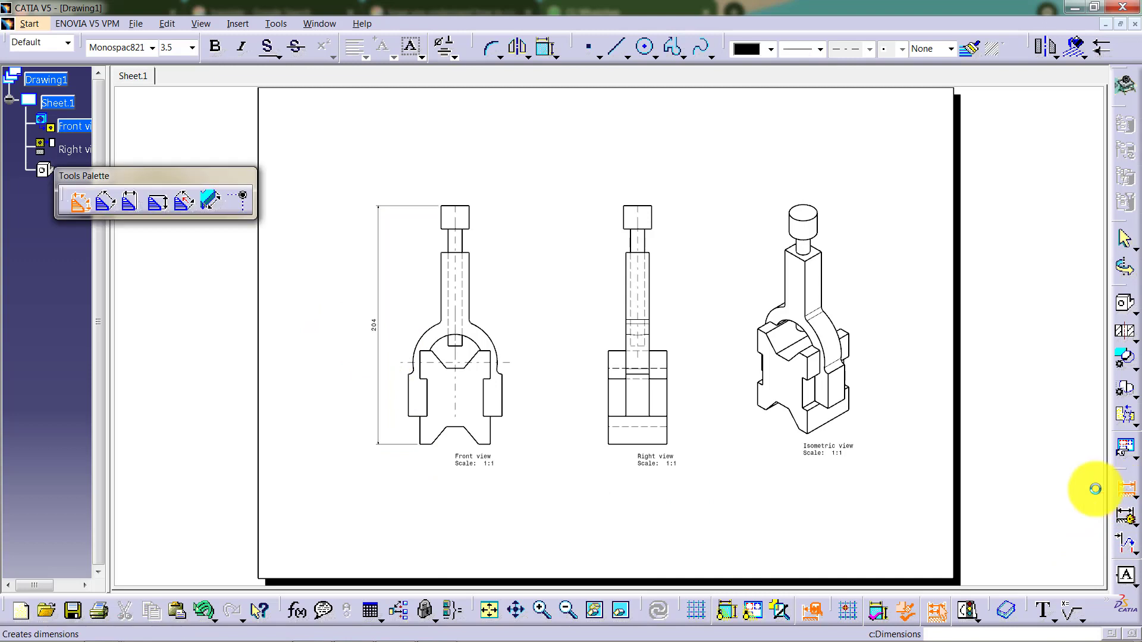
left_click(409, 402)
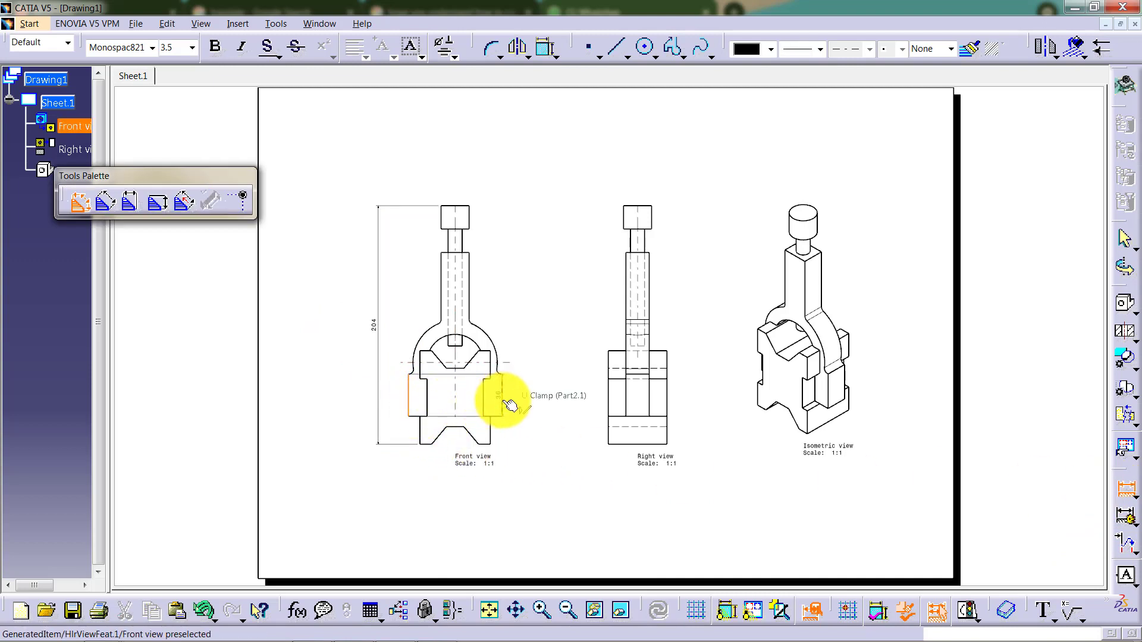
left_click(501, 398)
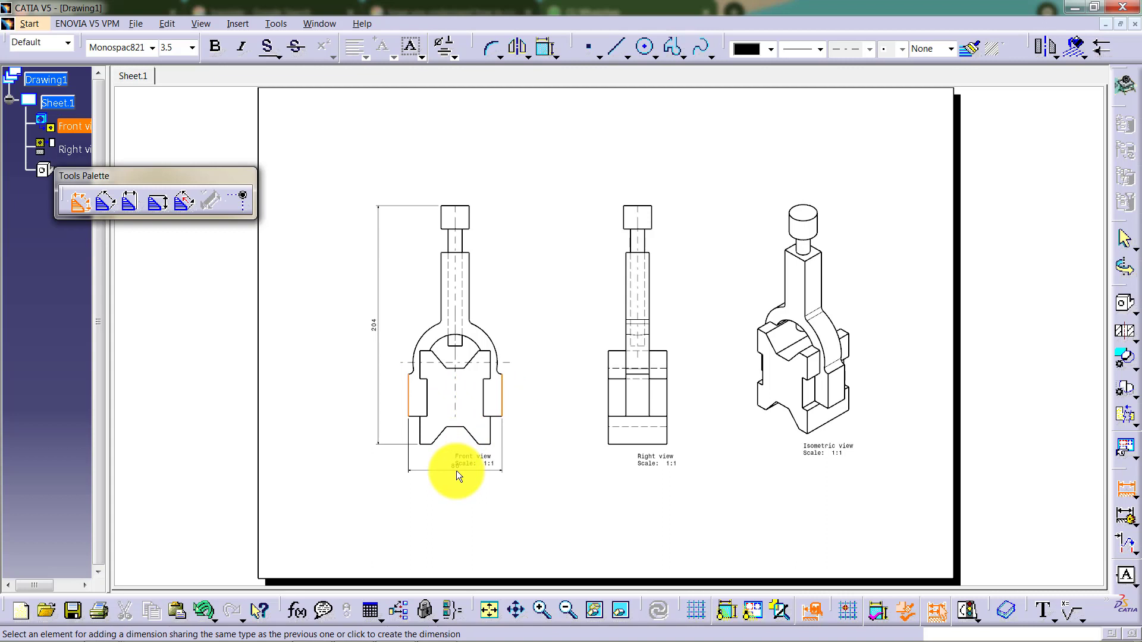
left_click(455, 469)
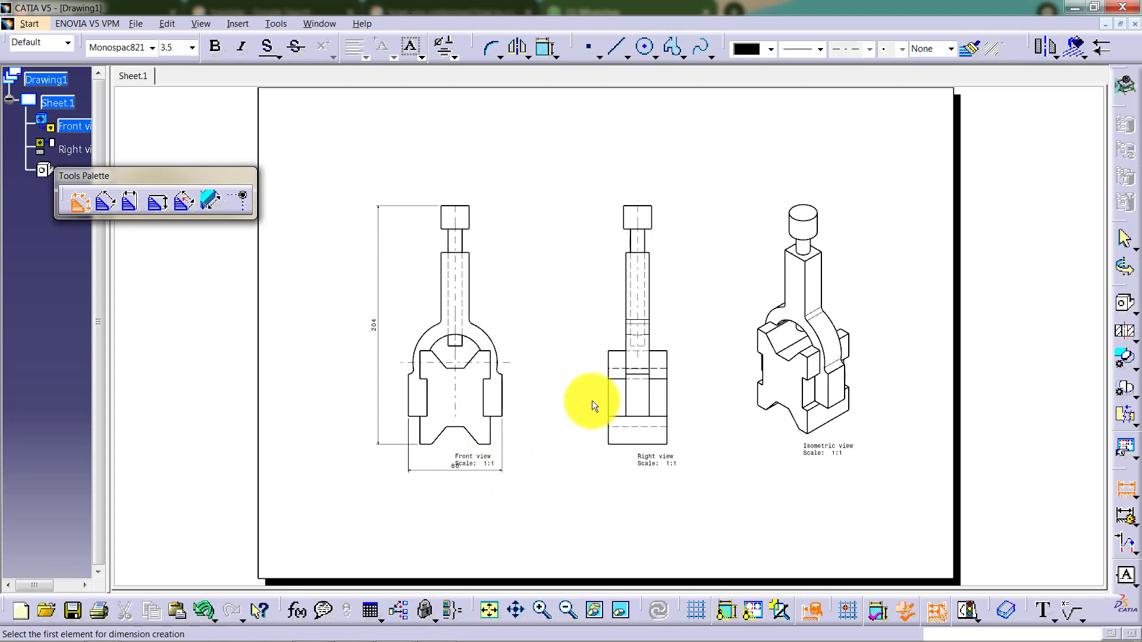
Dimension the Vee Block's width and the horizontal offset from its side edge to the U Clamp in the right view.
left_click(609, 431)
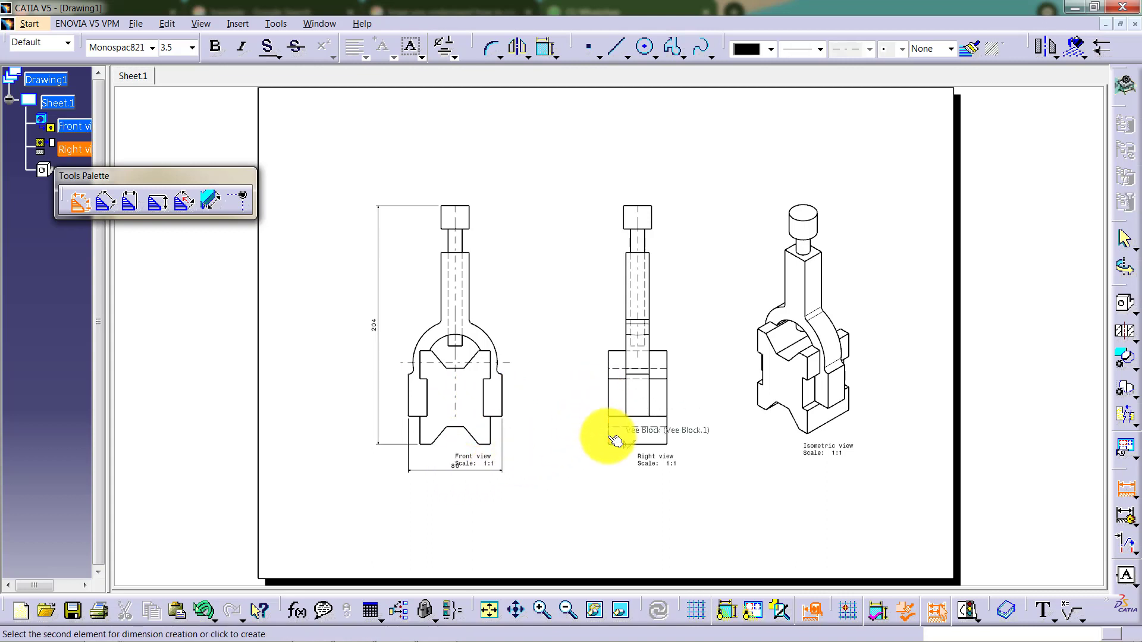
left_click(666, 433)
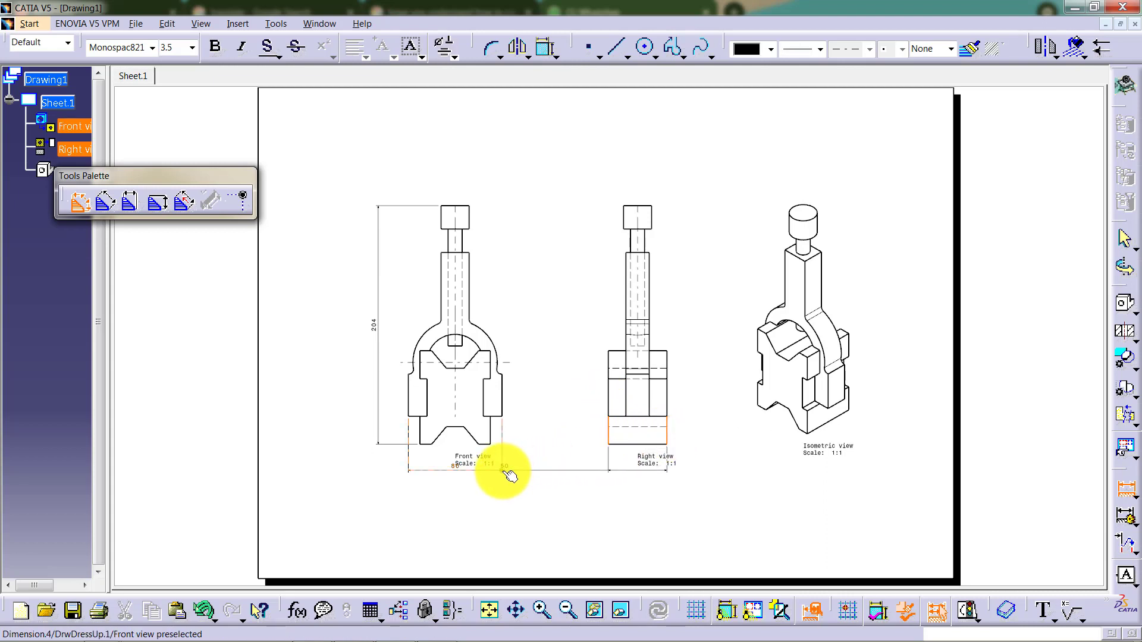
left_click(509, 474)
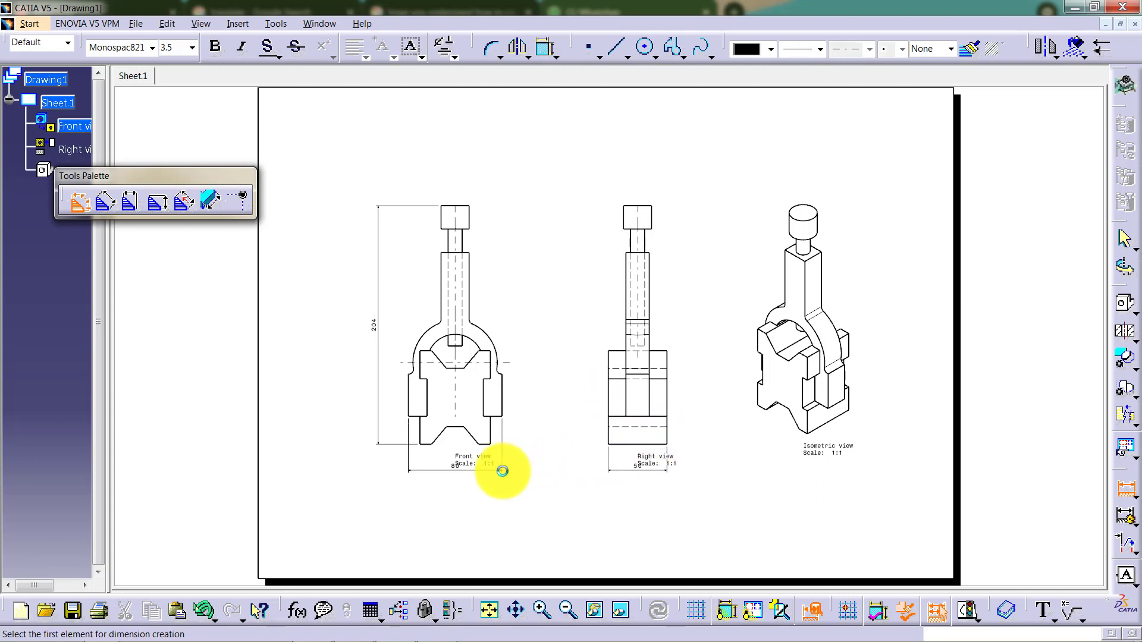
left_click(609, 360)
left_click(627, 339)
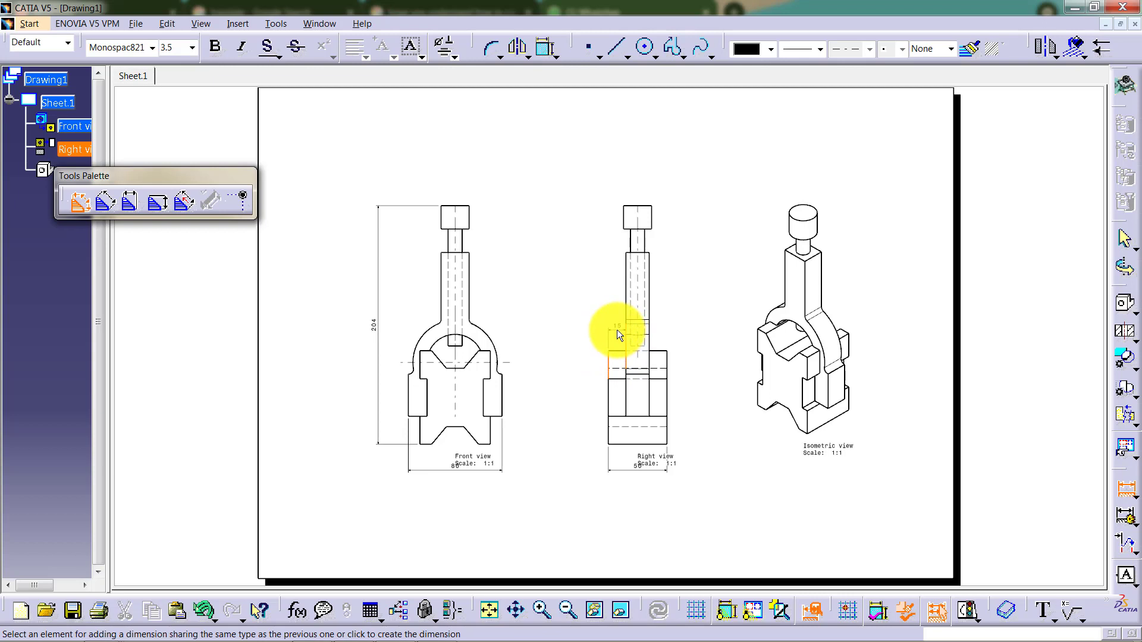
left_click(616, 329)
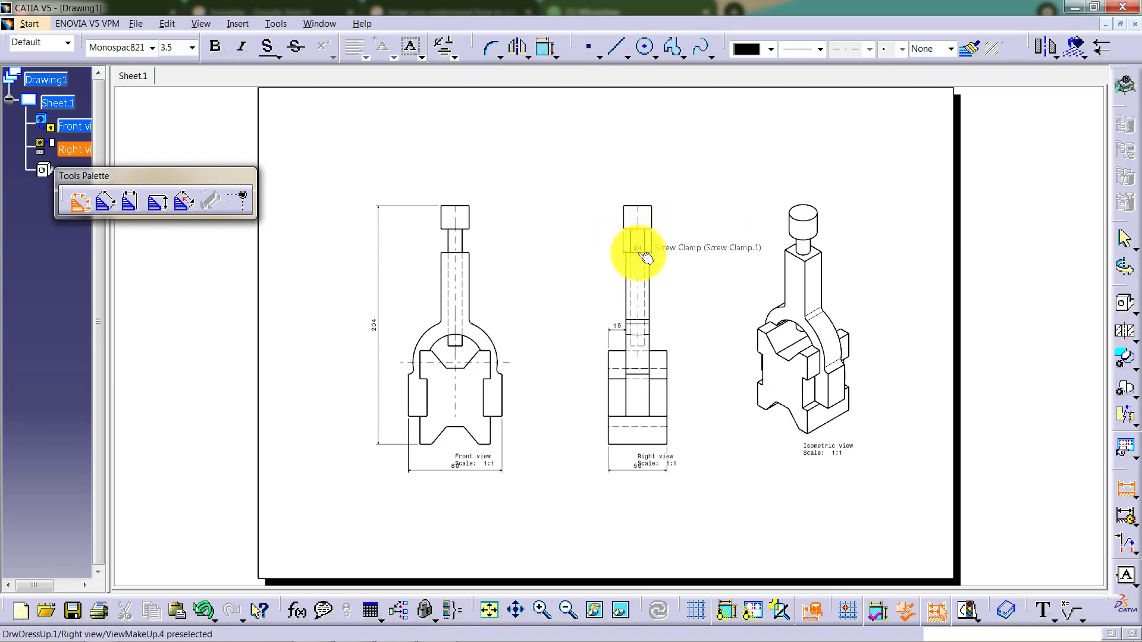
Dimension the vertical gap between the screw head's underside and the U Clamp's top edge in the right view.
left_click(641, 255)
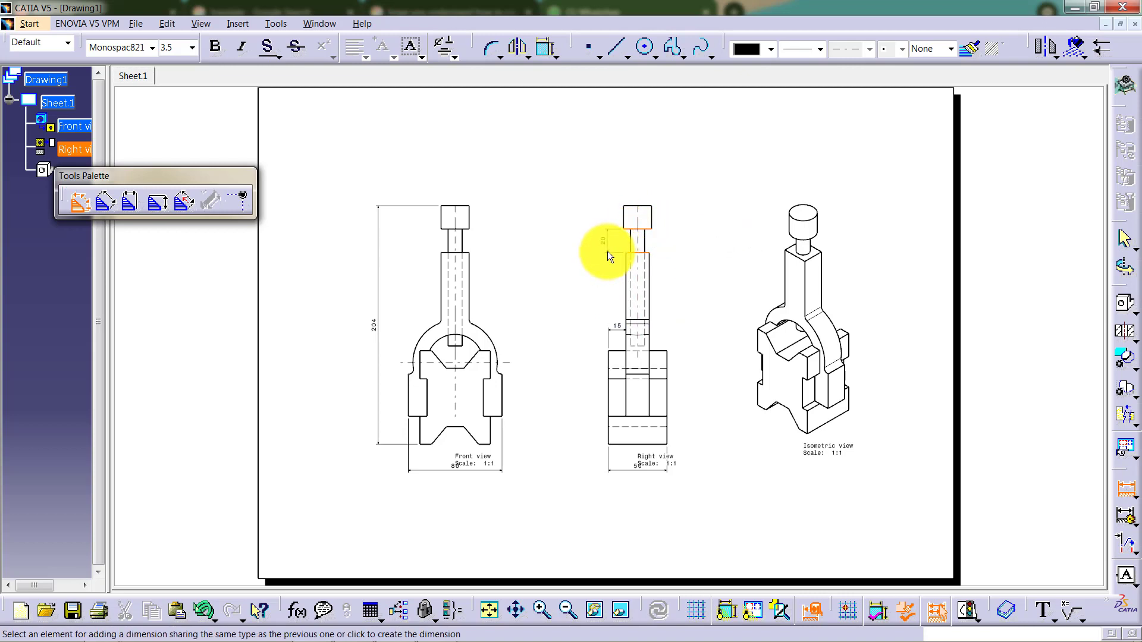
left_click(608, 251)
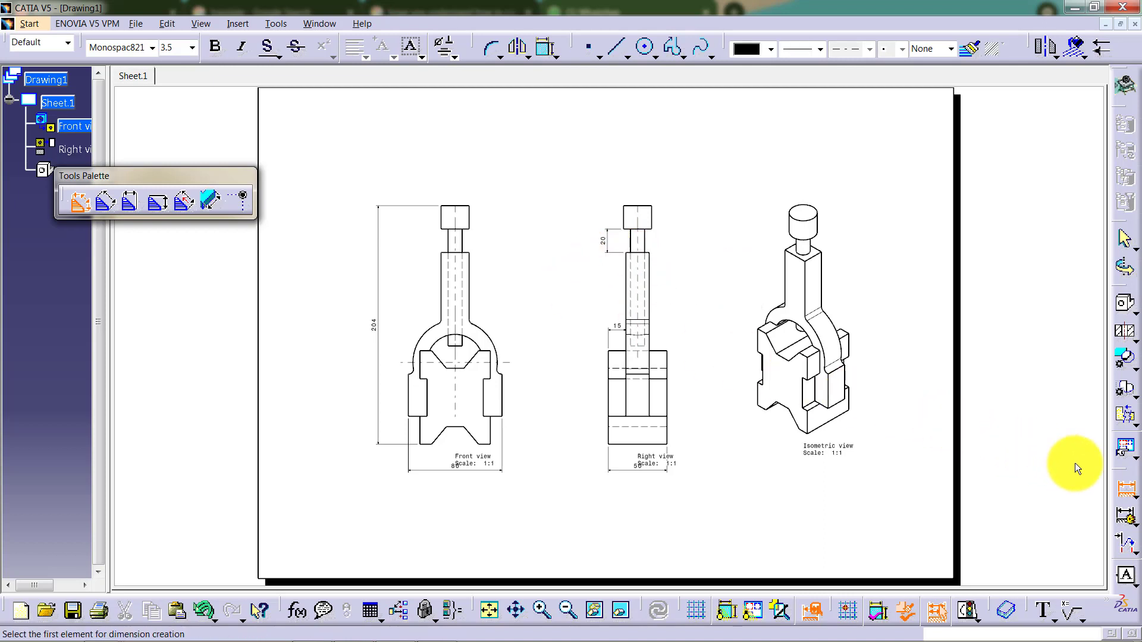
left_click(1124, 486)
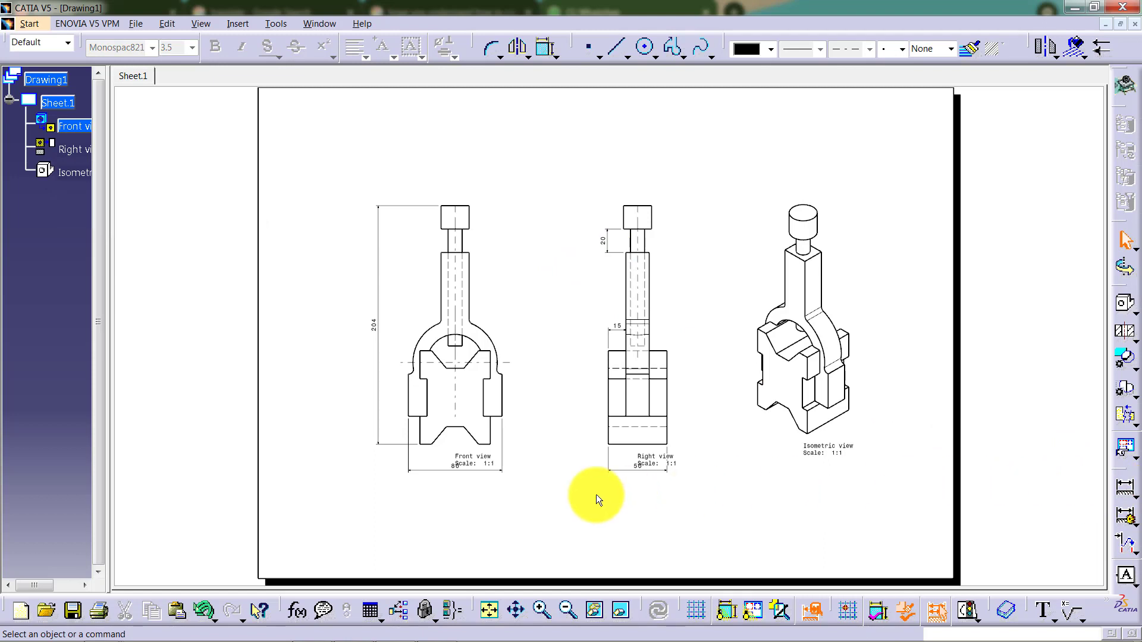
Move the front and right view labels below their width dimensions, centered under each view.
left_click(478, 461)
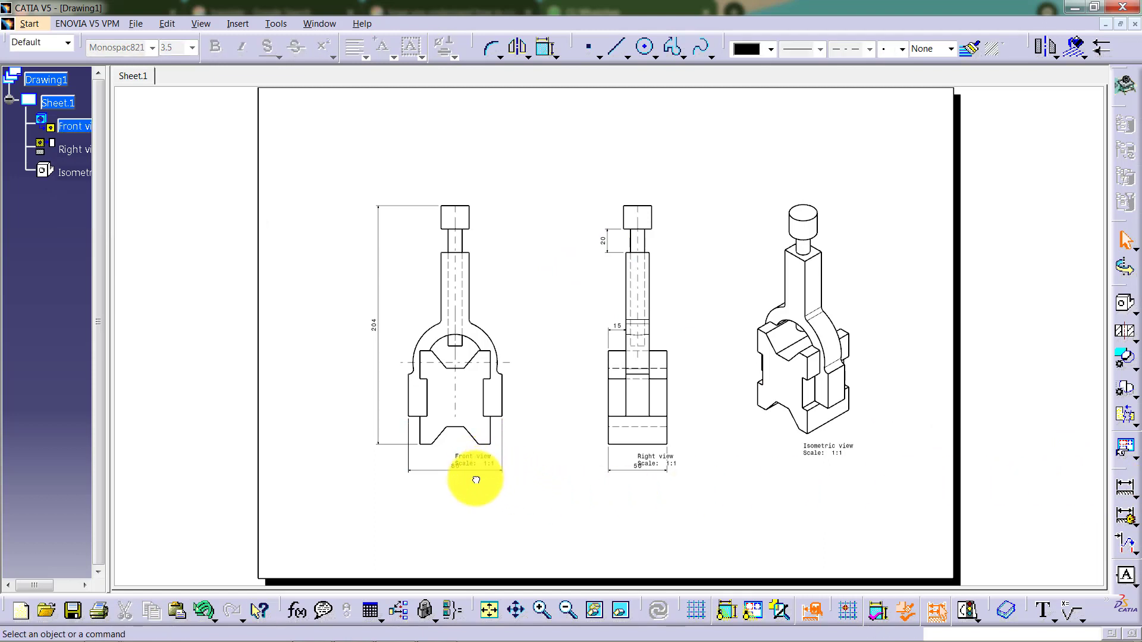
left_click_drag(481, 463, 466, 486)
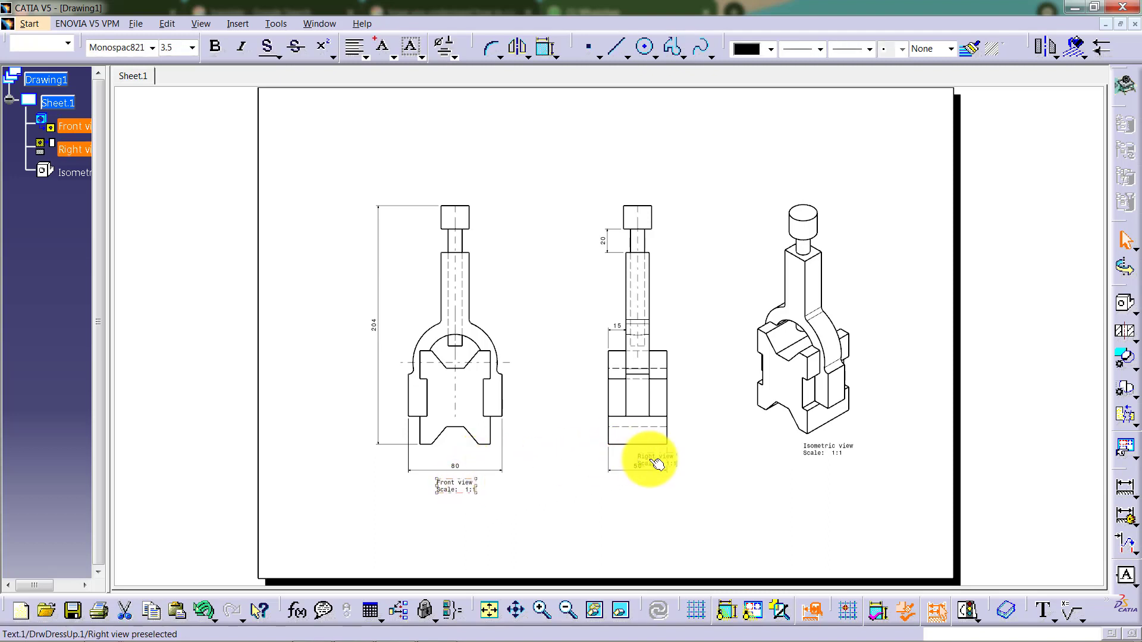
left_click_drag(650, 460, 635, 487)
left_click(737, 479)
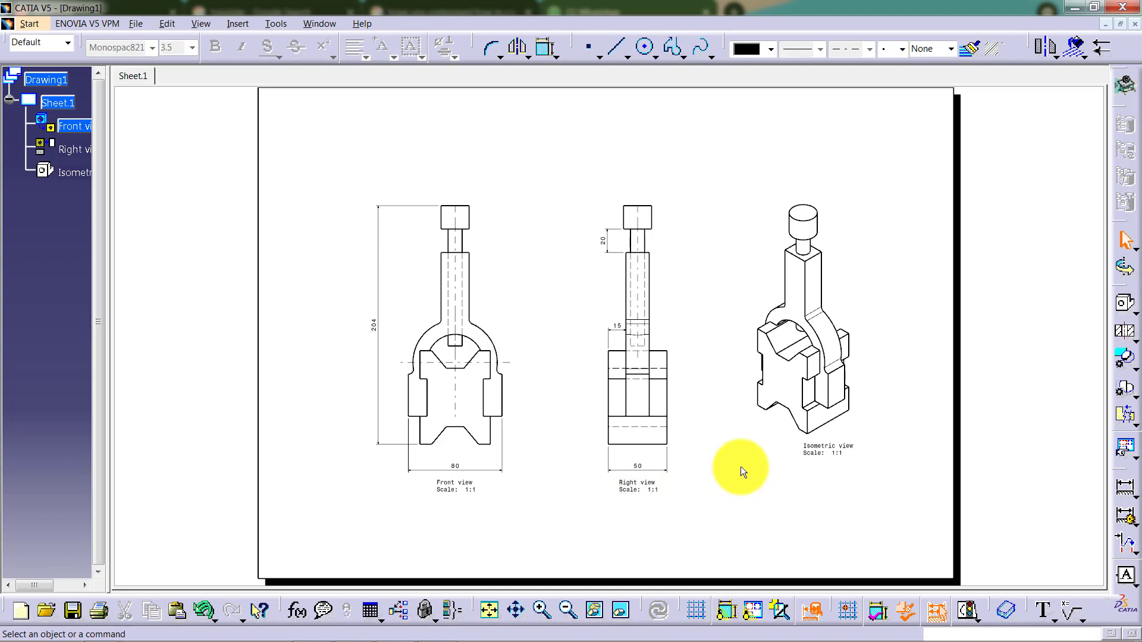
Display the view frames, shift the front view and its aligned right view slightly upward, and hide the frames again.
left_click(752, 612)
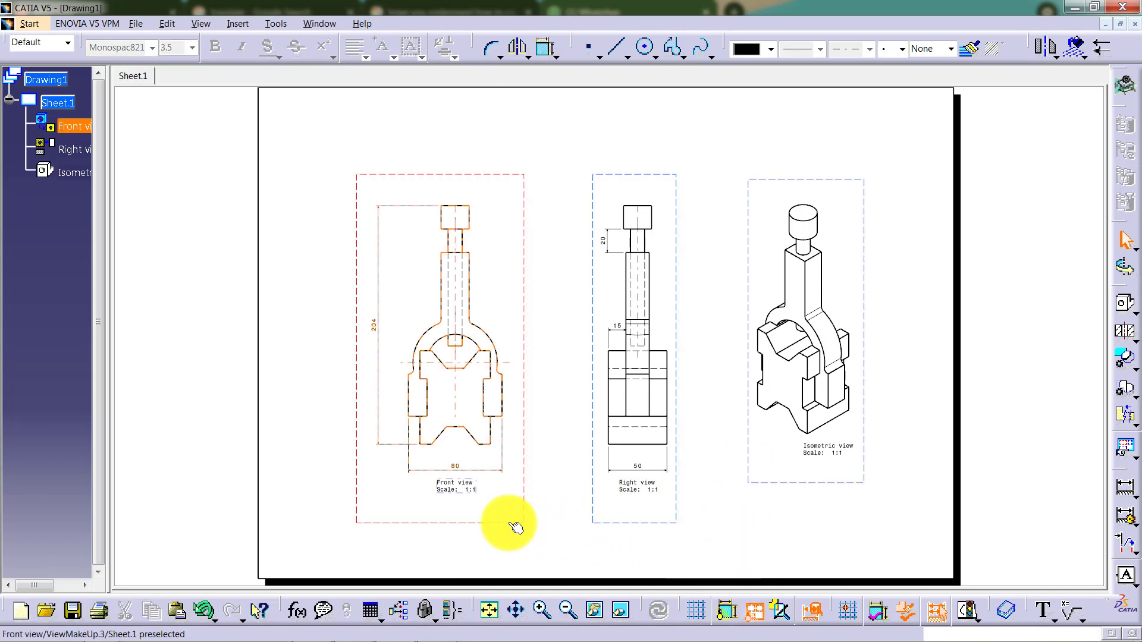
left_click_drag(509, 523, 509, 506)
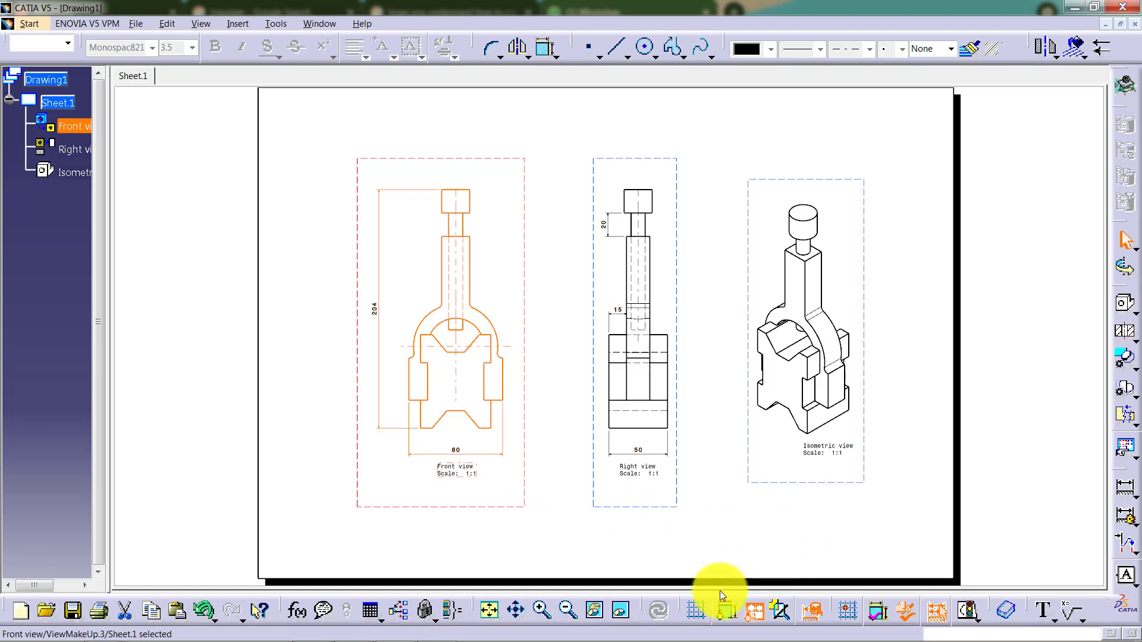
left_click(755, 610)
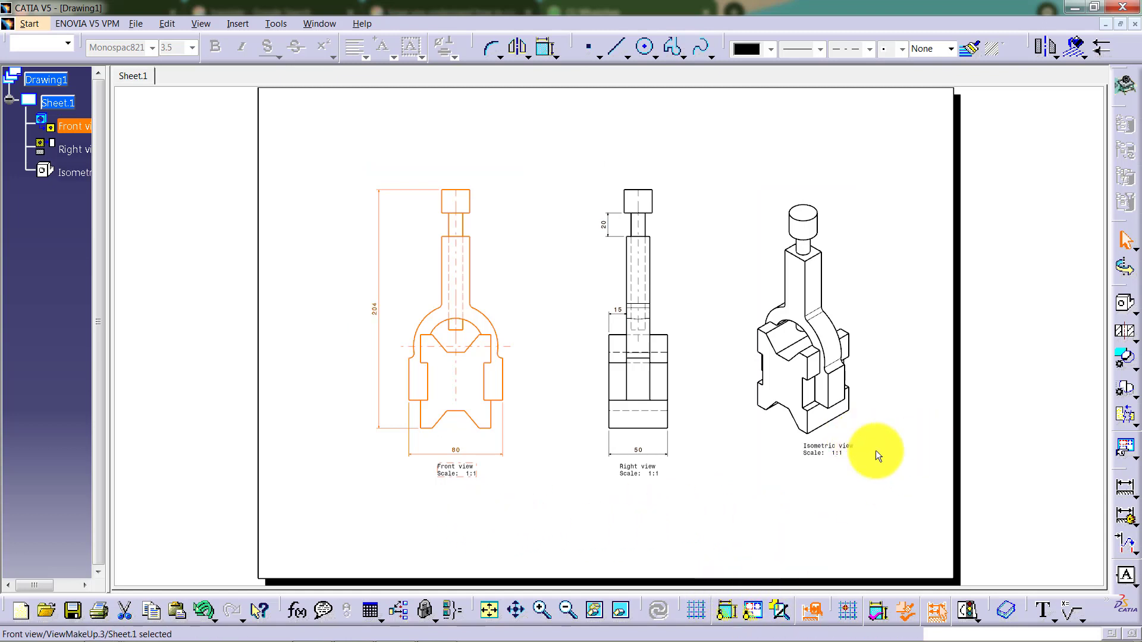
Generate the part balloons in the front view and move balloon 3 closer to the screw head's upper edge.
left_click(892, 453)
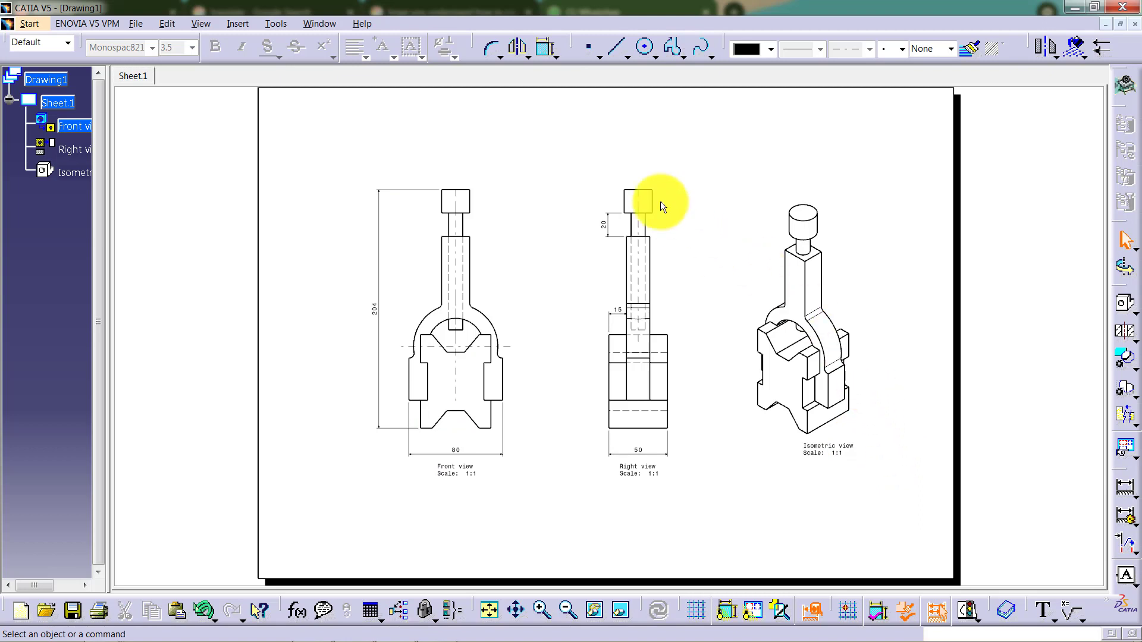
left_click(239, 23)
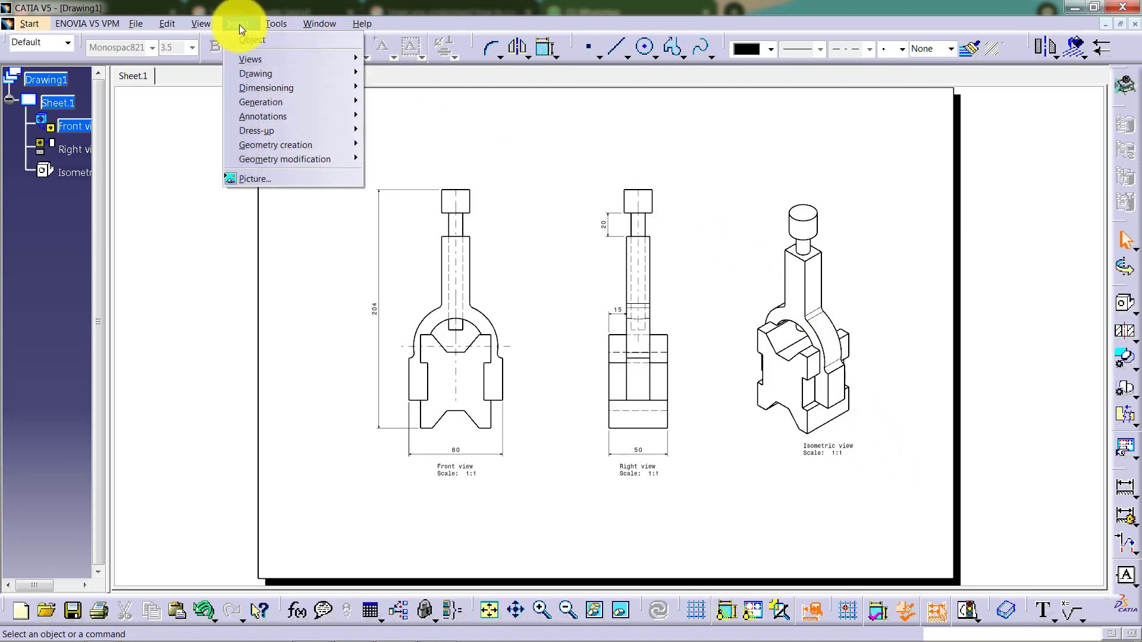
mouse_move(299, 102)
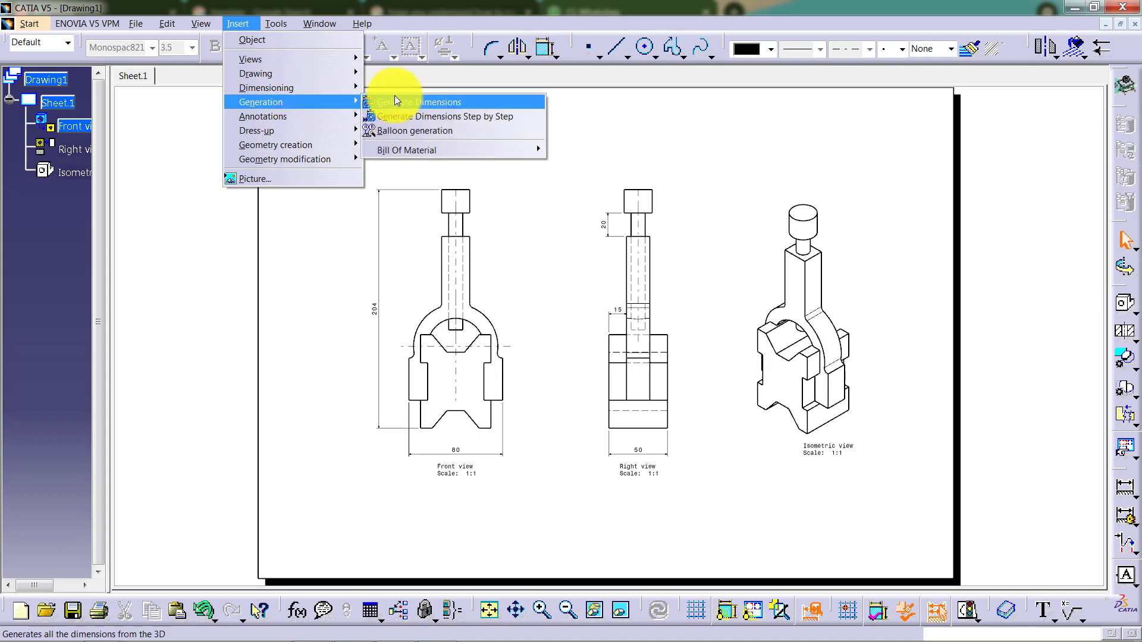
left_click(428, 136)
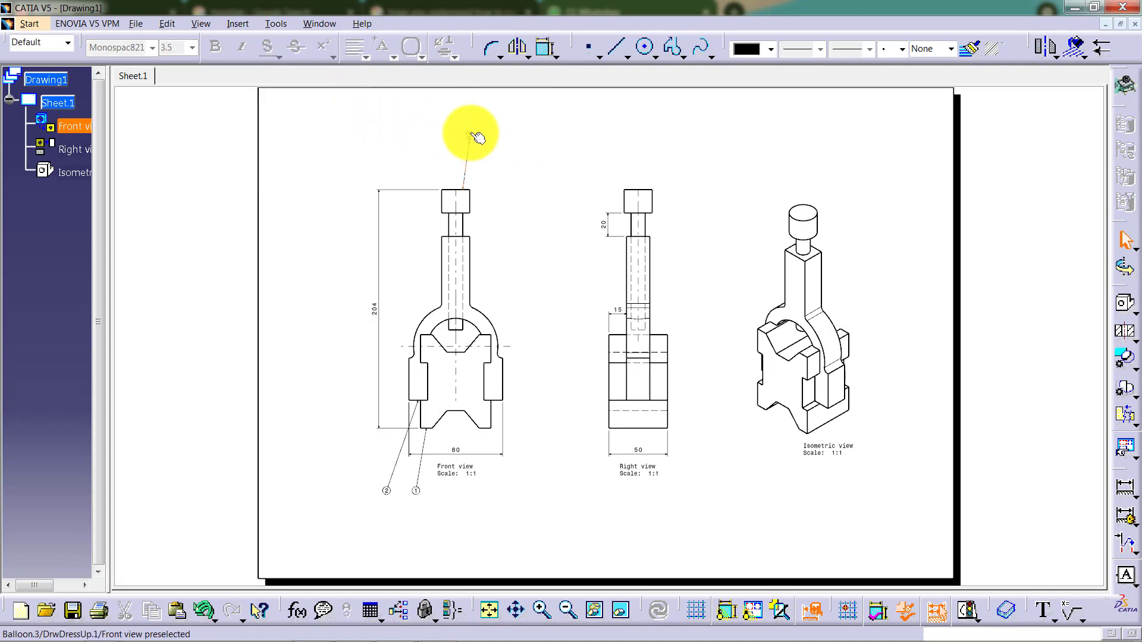
left_click_drag(478, 138, 486, 164)
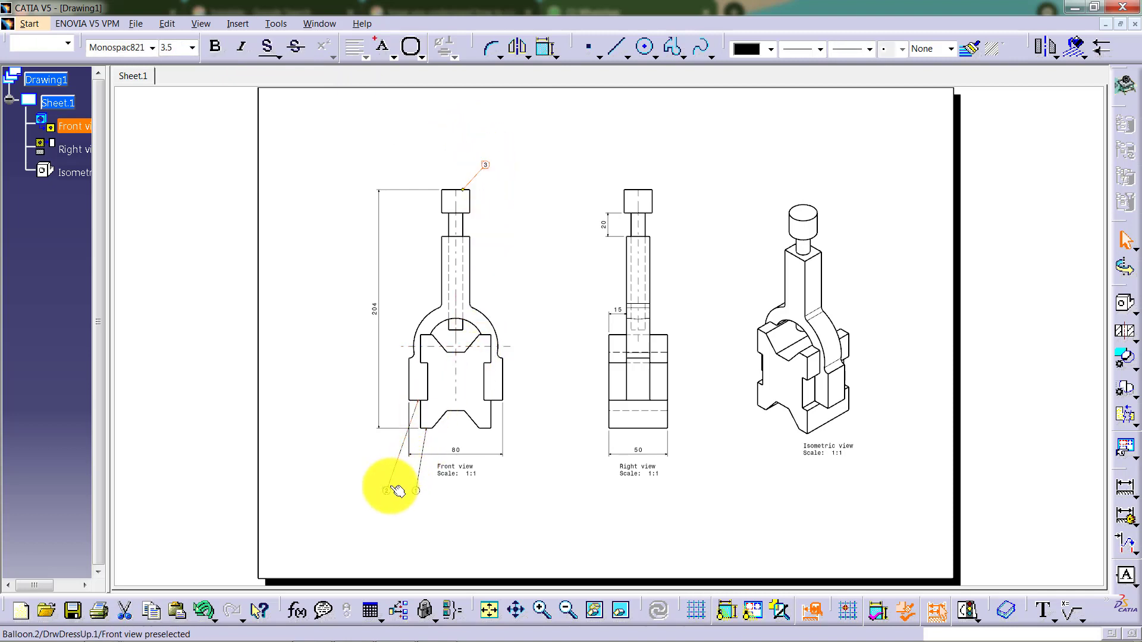
Move balloons 2 and 1 to the front view's right side, attaching their leaders to the U Clamp's arc and the Vee Block's upper right edge.
left_click_drag(390, 492, 509, 284)
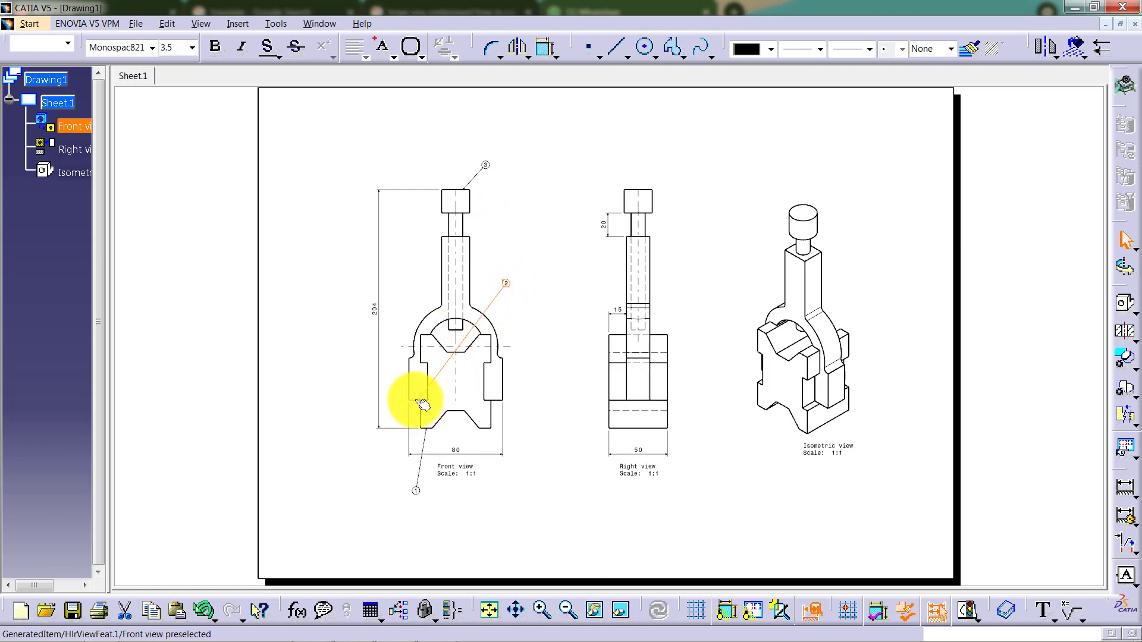
left_click_drag(420, 402, 479, 311)
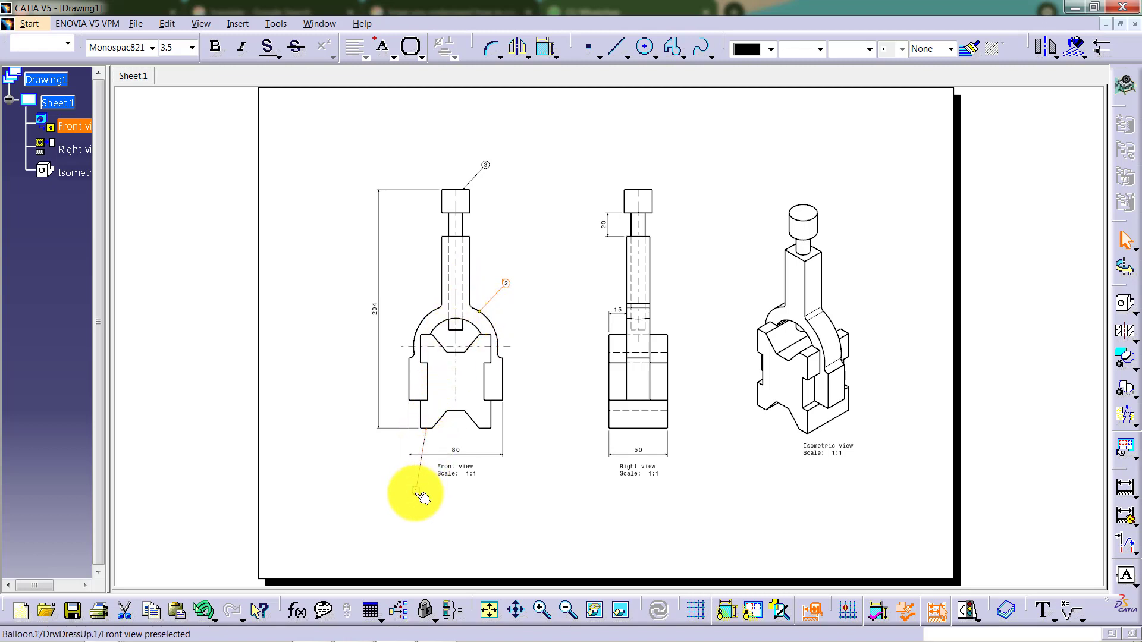
left_click_drag(422, 497, 530, 309)
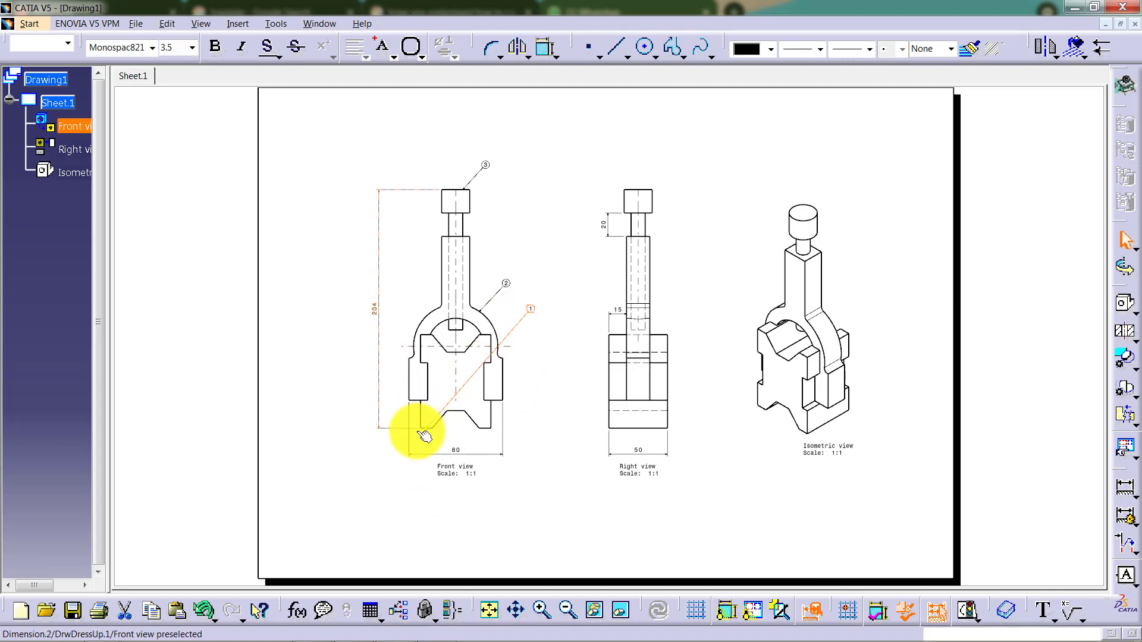
left_click_drag(427, 427, 484, 390)
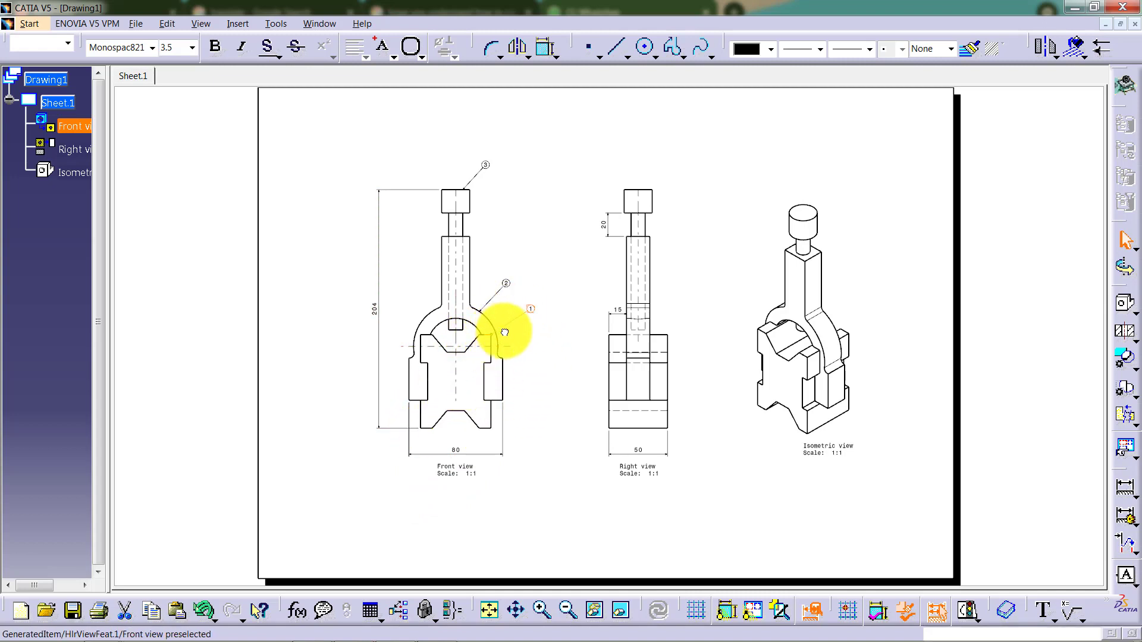
left_click_drag(491, 339, 491, 338)
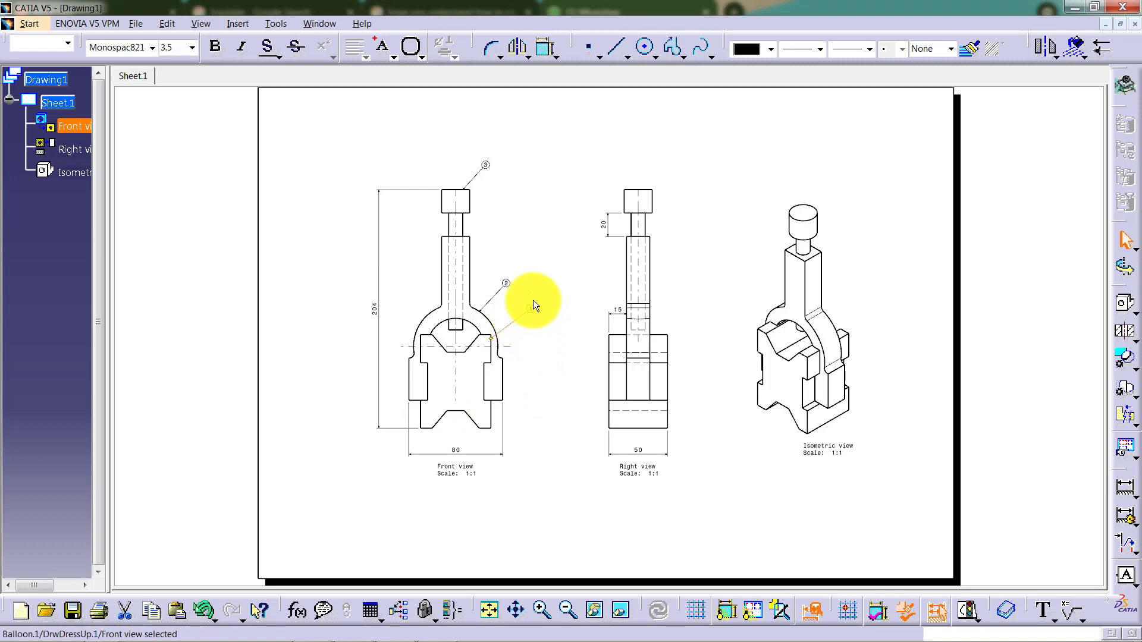
left_click_drag(538, 312, 518, 314)
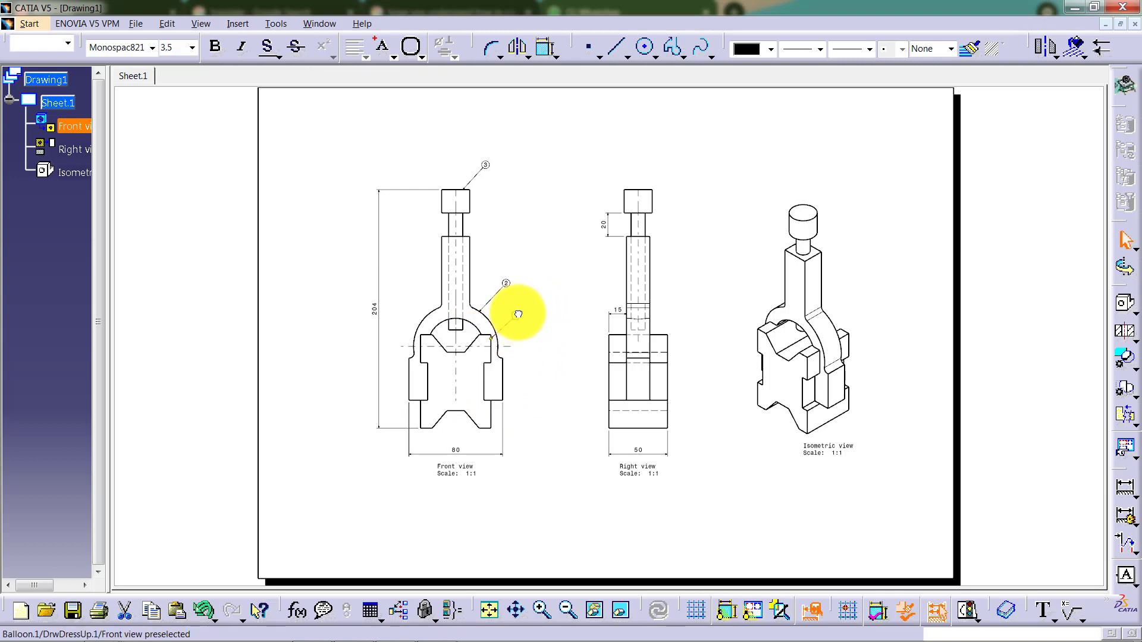
left_click(525, 335)
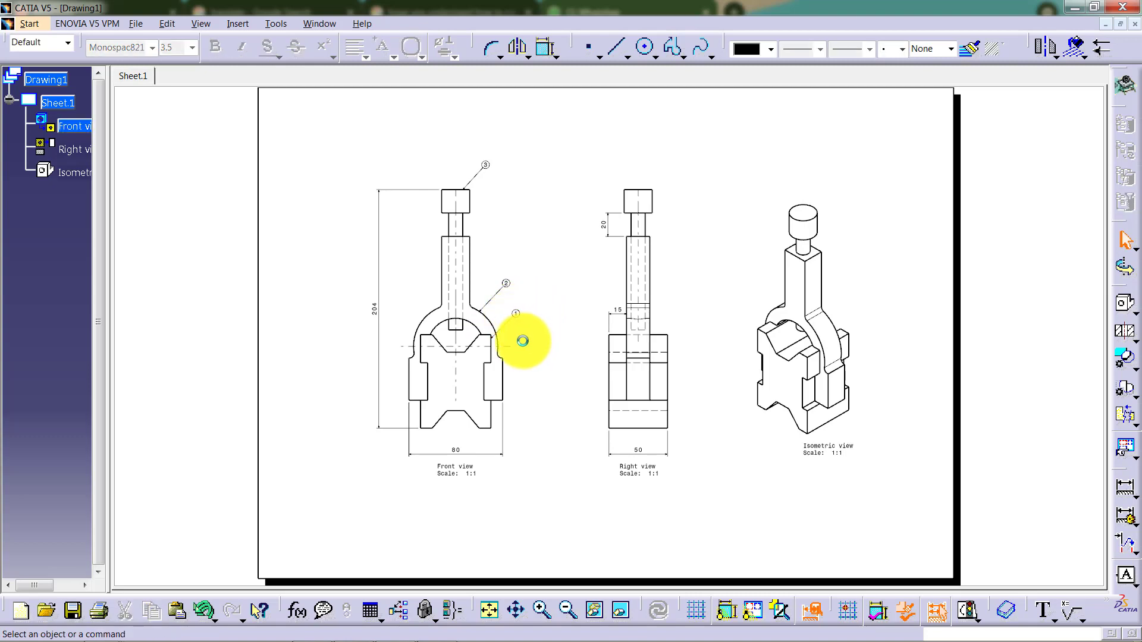
Change the leader end symbol of balloon 1 on the Vee Block to Filled Circle.
middle_click_drag(509, 346, 501, 255)
middle_click_drag(421, 261, 595, 257)
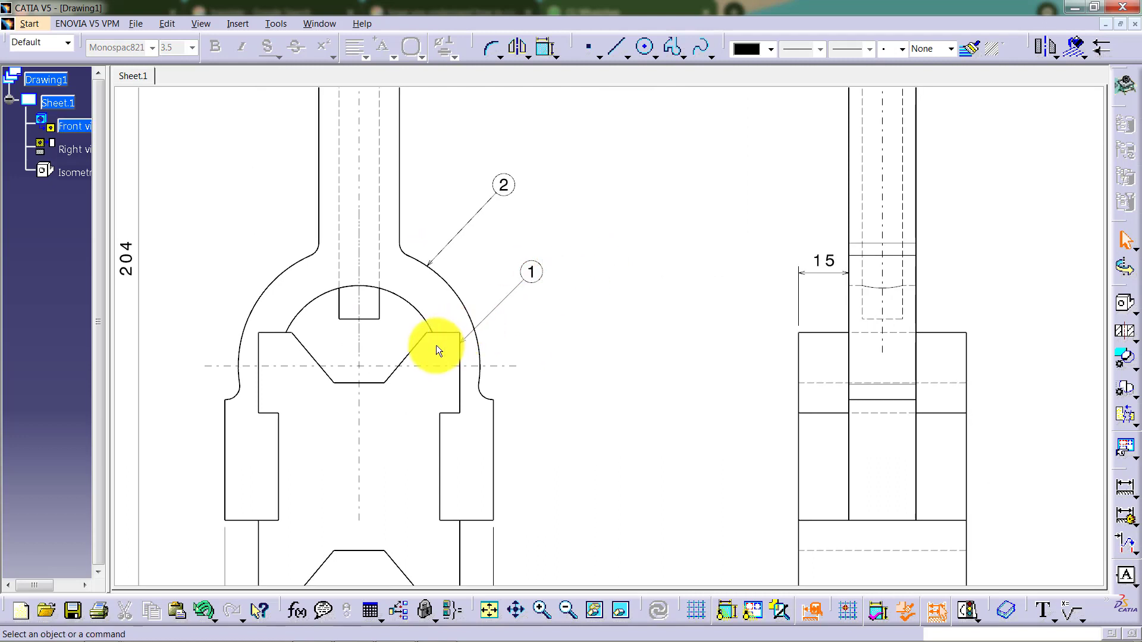
left_click(461, 340)
right_click(462, 344)
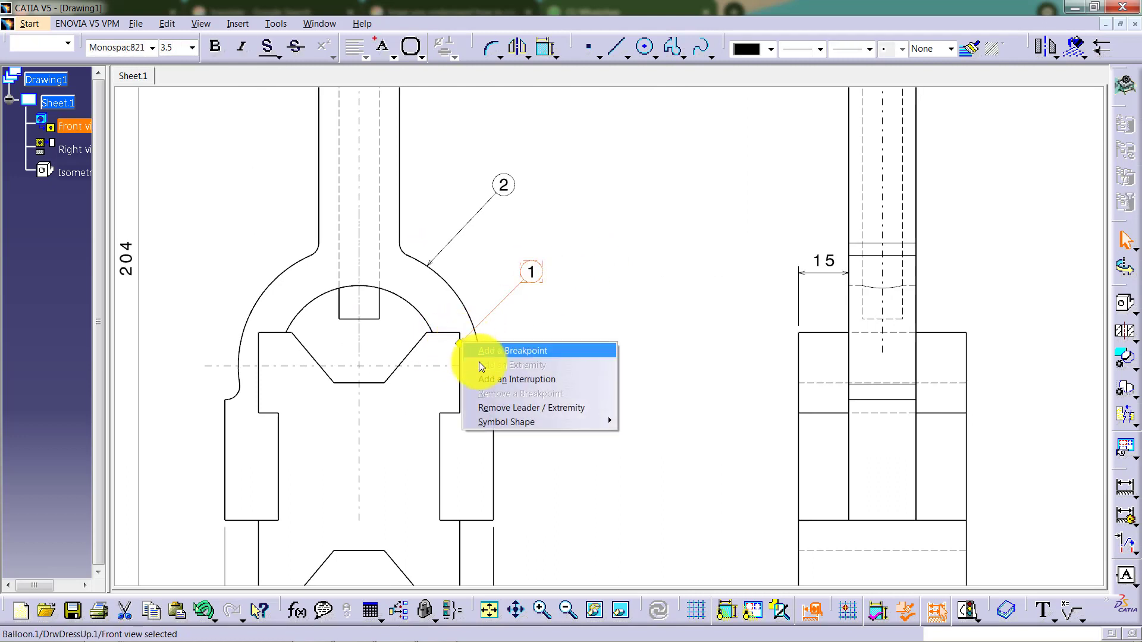
mouse_move(588, 420)
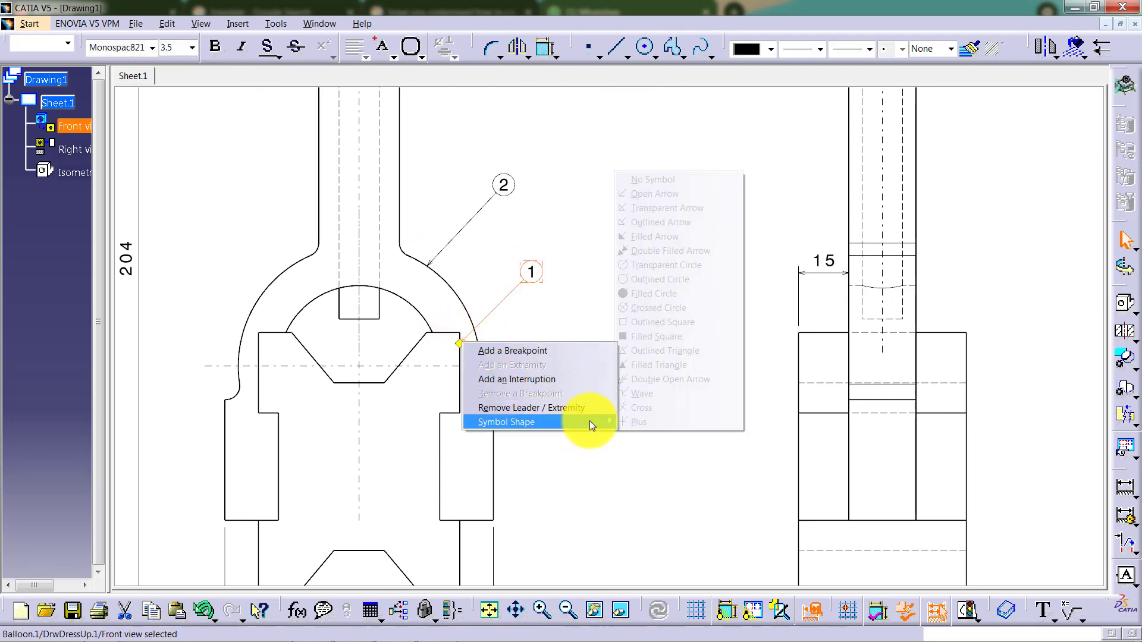
left_click(652, 294)
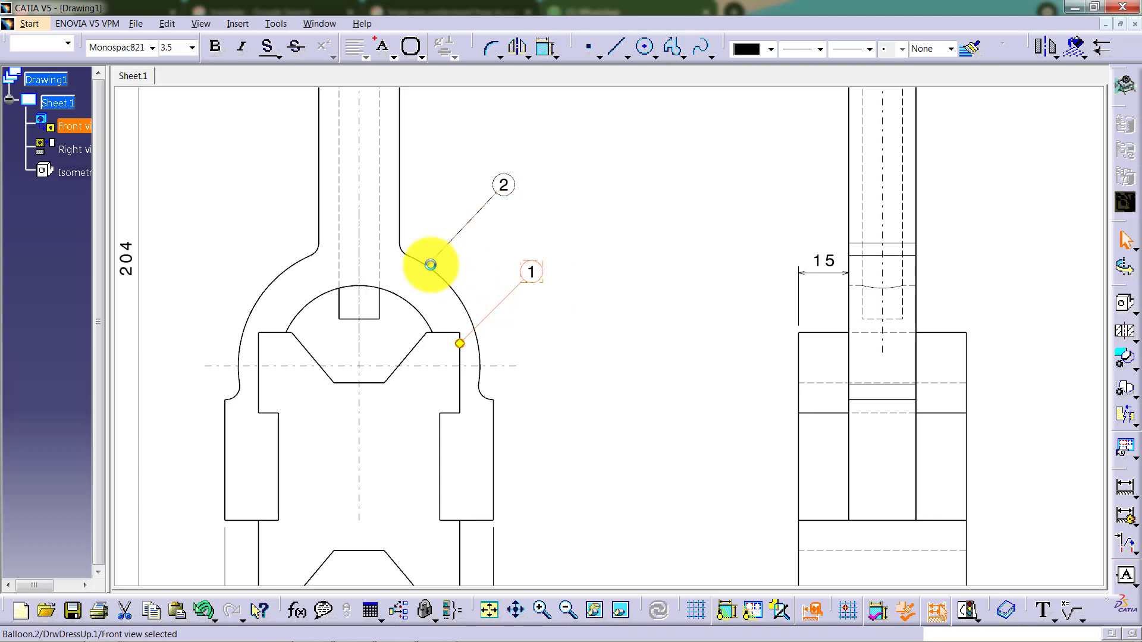
Change the leader end symbol of balloon 2 on the U Clamp to Filled Circle.
left_click(428, 261)
right_click(429, 263)
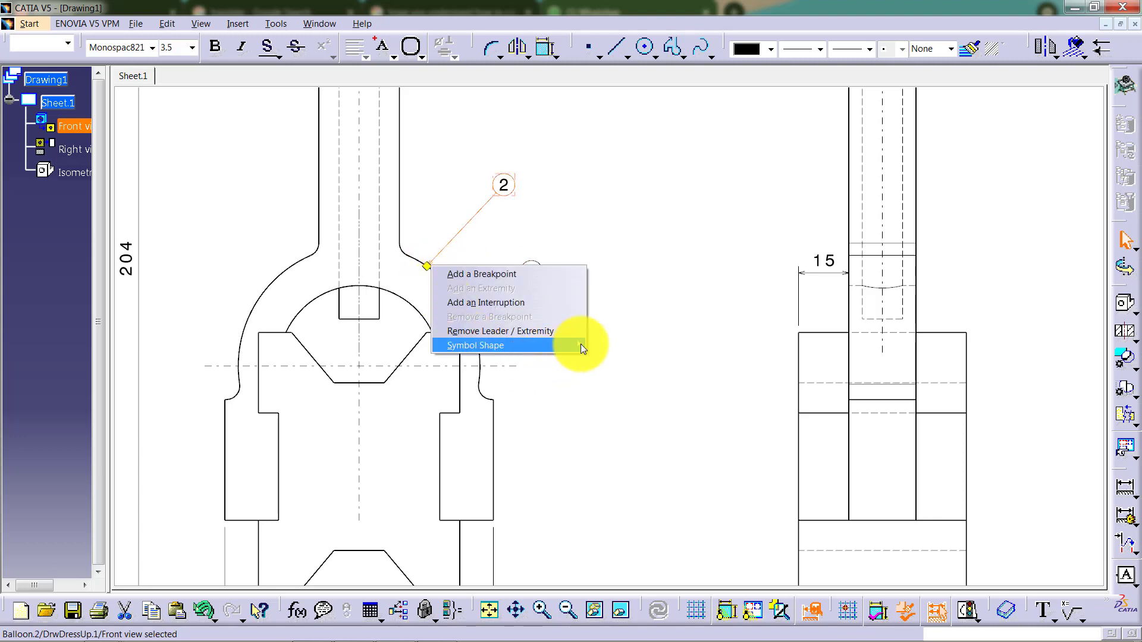
mouse_move(580, 344)
left_click(632, 458)
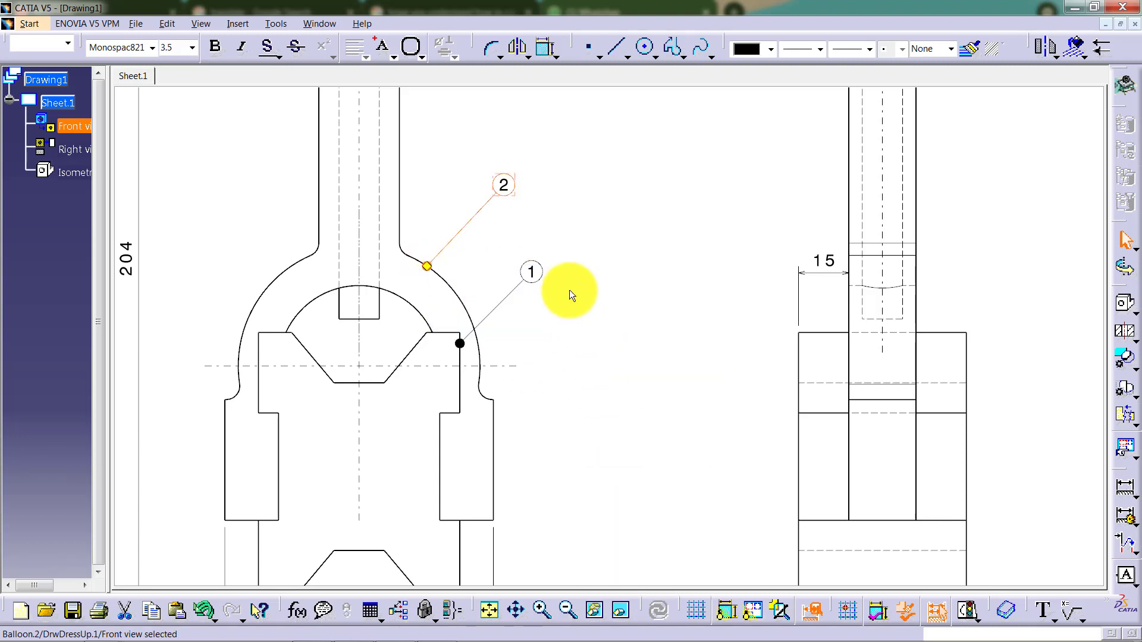
Change the leader end symbol of balloon 3 on the screw head to Filled Circle.
middle_click_drag(547, 165, 581, 458)
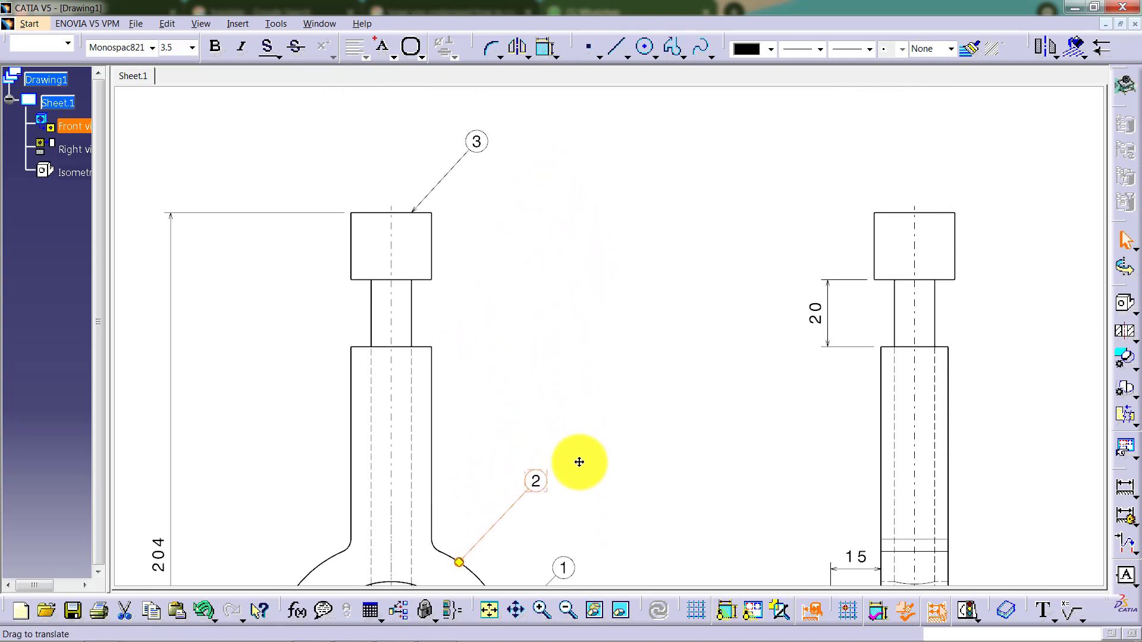
left_click(414, 213)
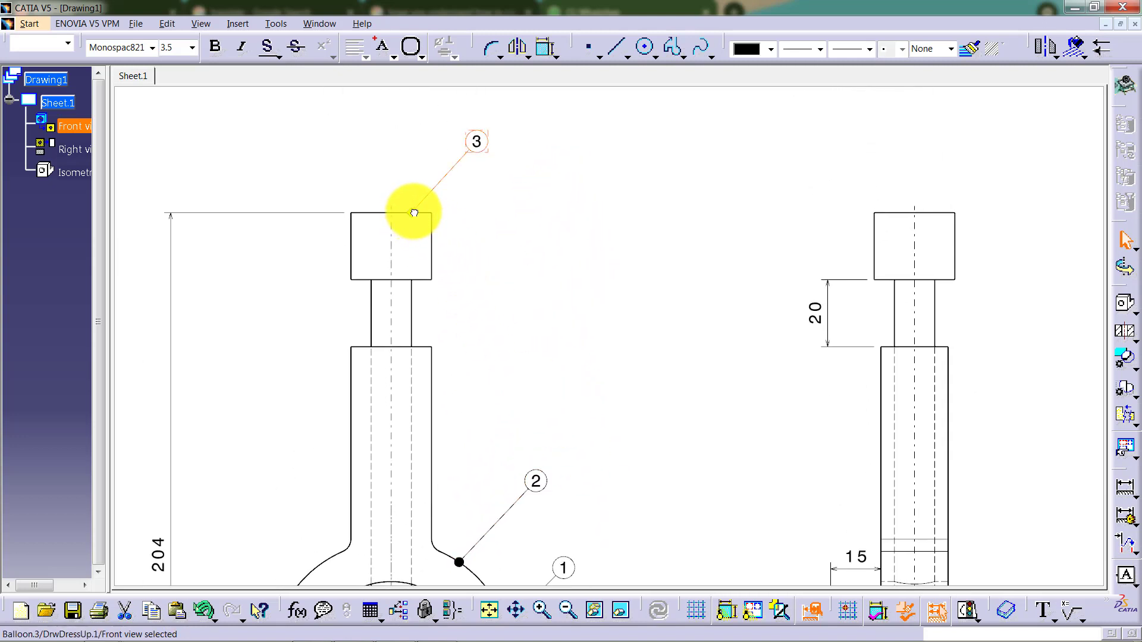
right_click(414, 213)
mouse_move(559, 291)
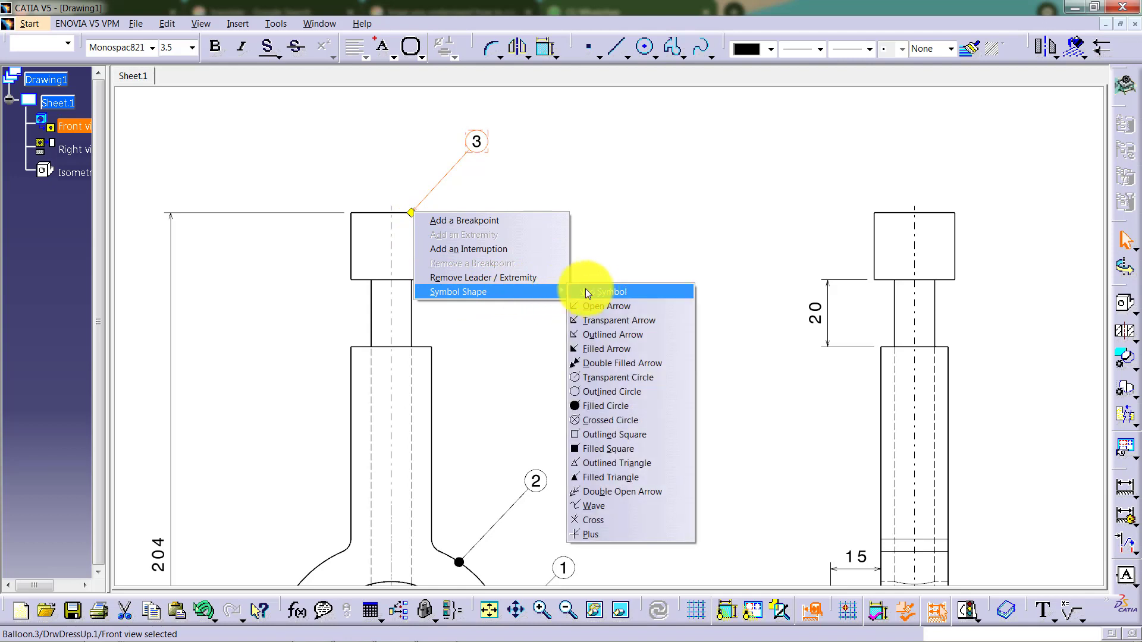
left_click(647, 407)
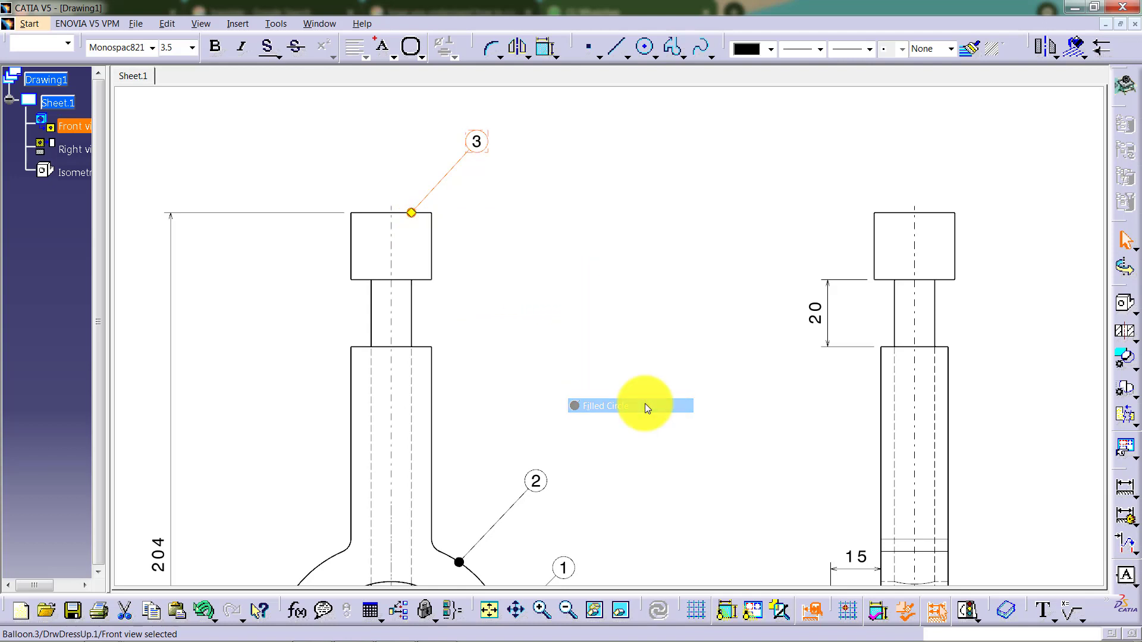
left_click(632, 356)
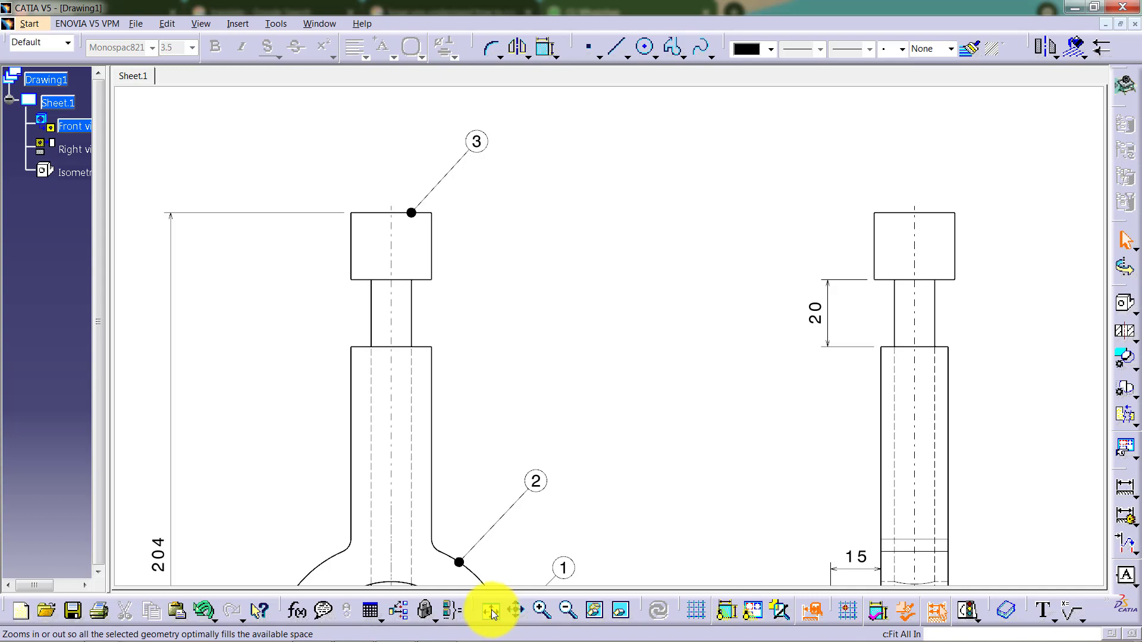
left_click(491, 609)
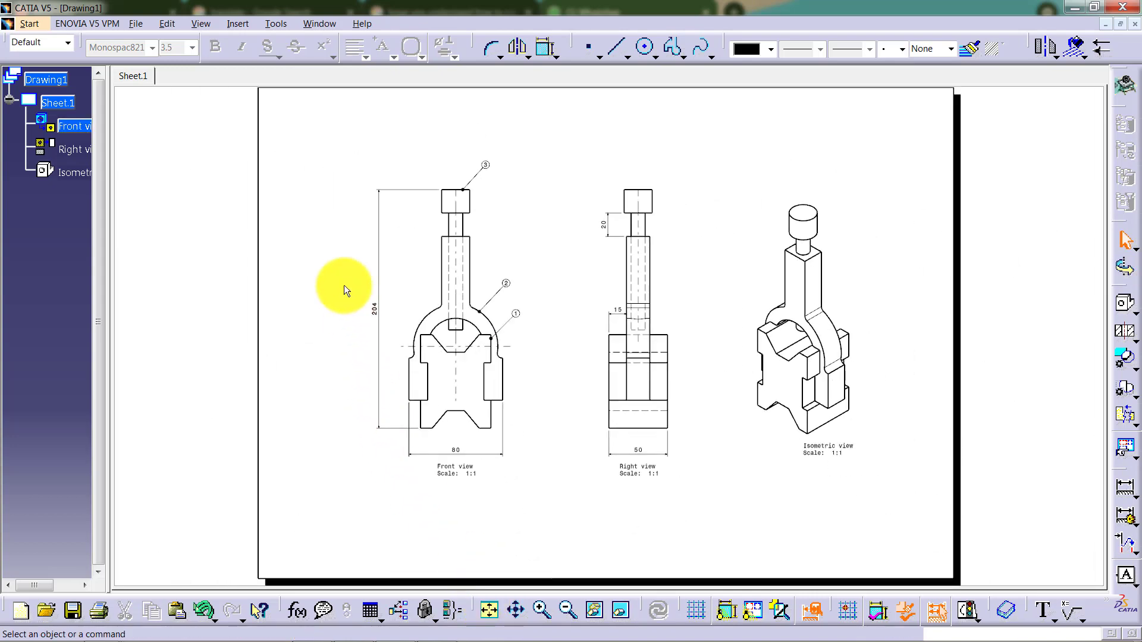
Insert an advanced bill of material of the assembly in the Default style, placing the table above the isometric view.
left_click(244, 23)
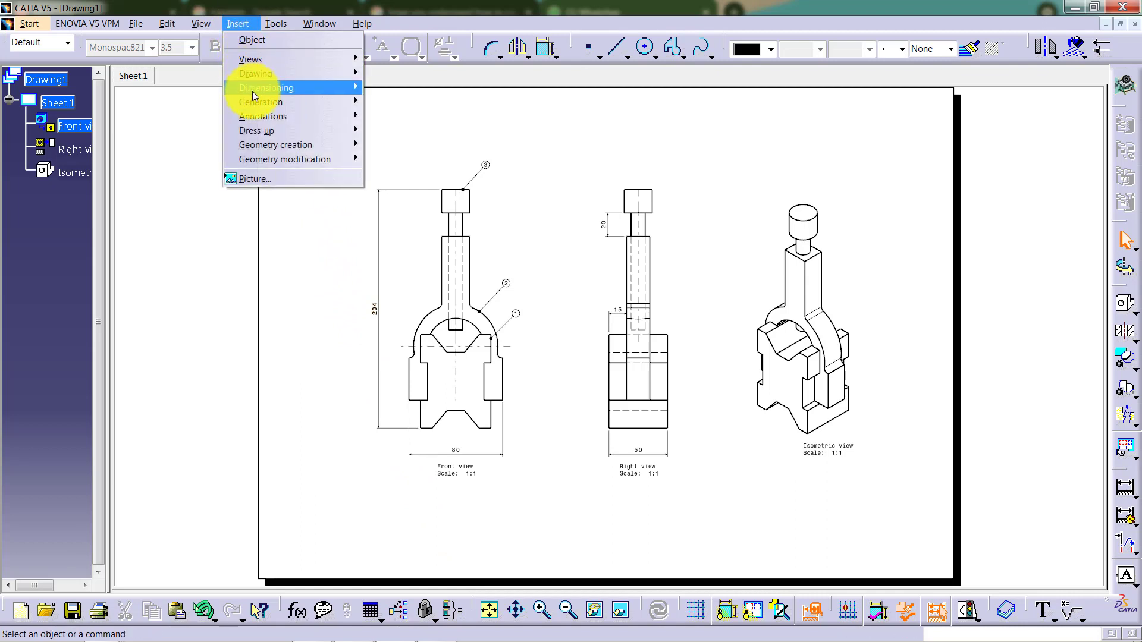
mouse_move(254, 98)
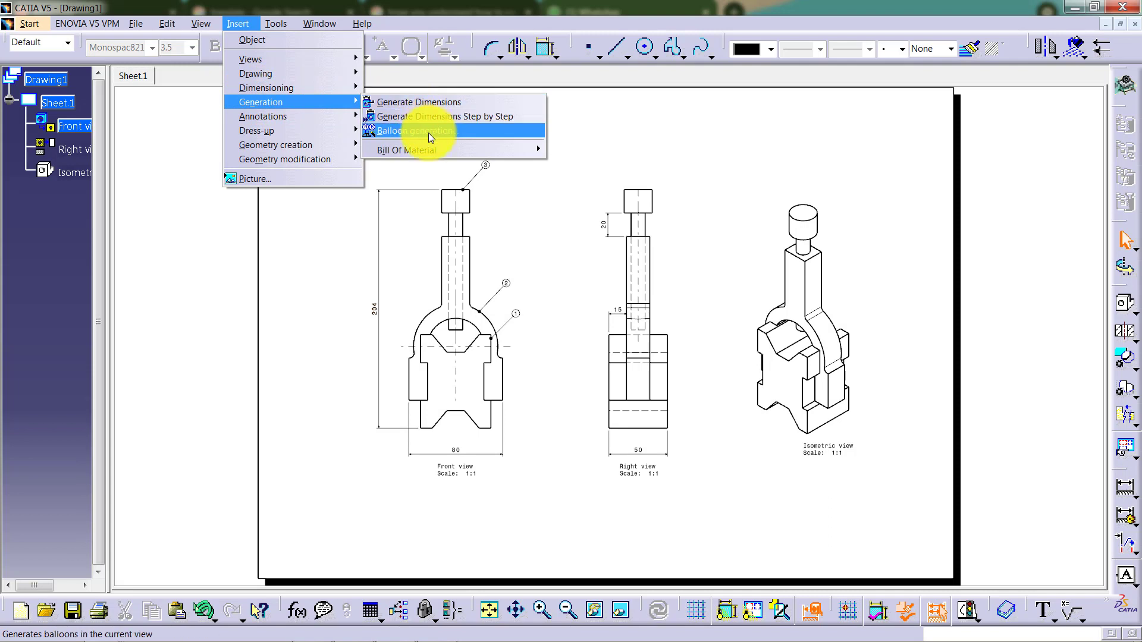
mouse_move(471, 153)
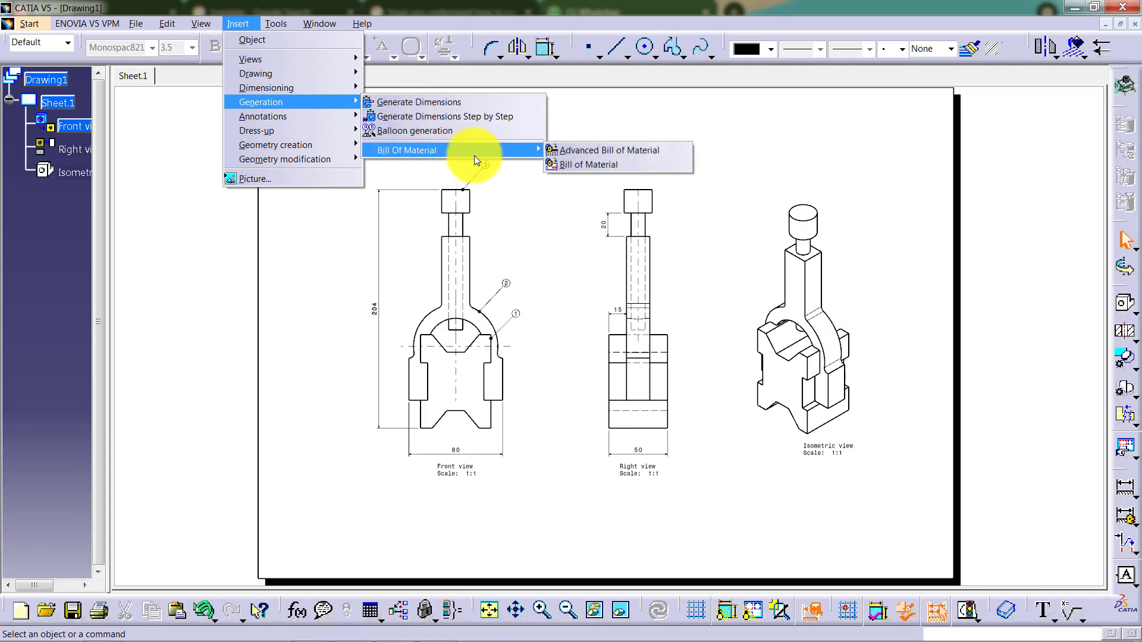
left_click(637, 150)
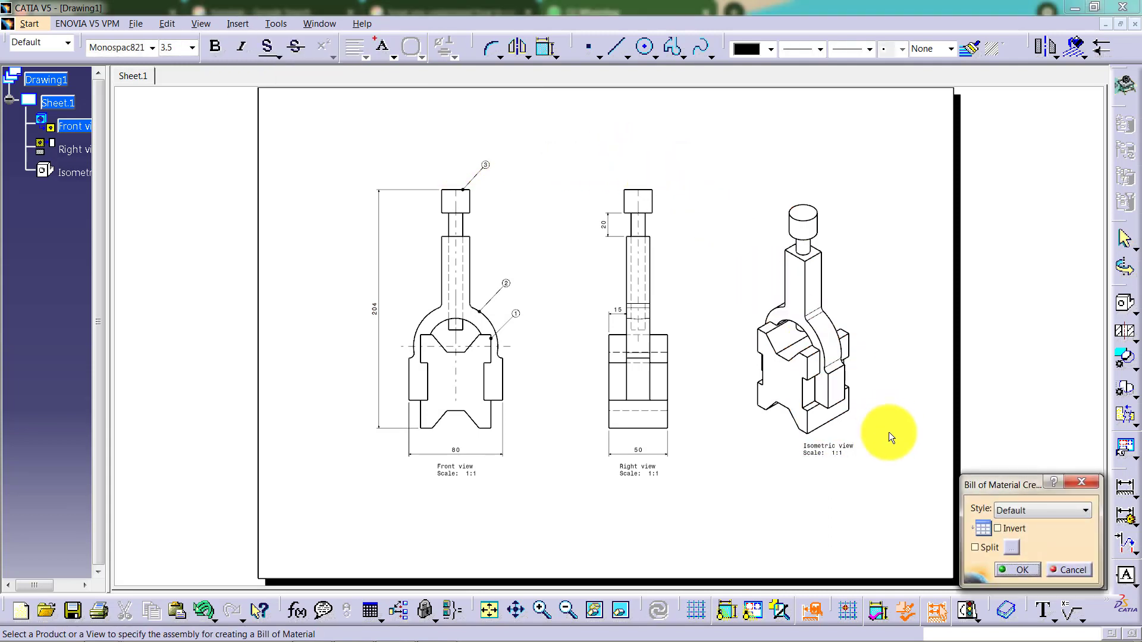
left_click(1023, 566)
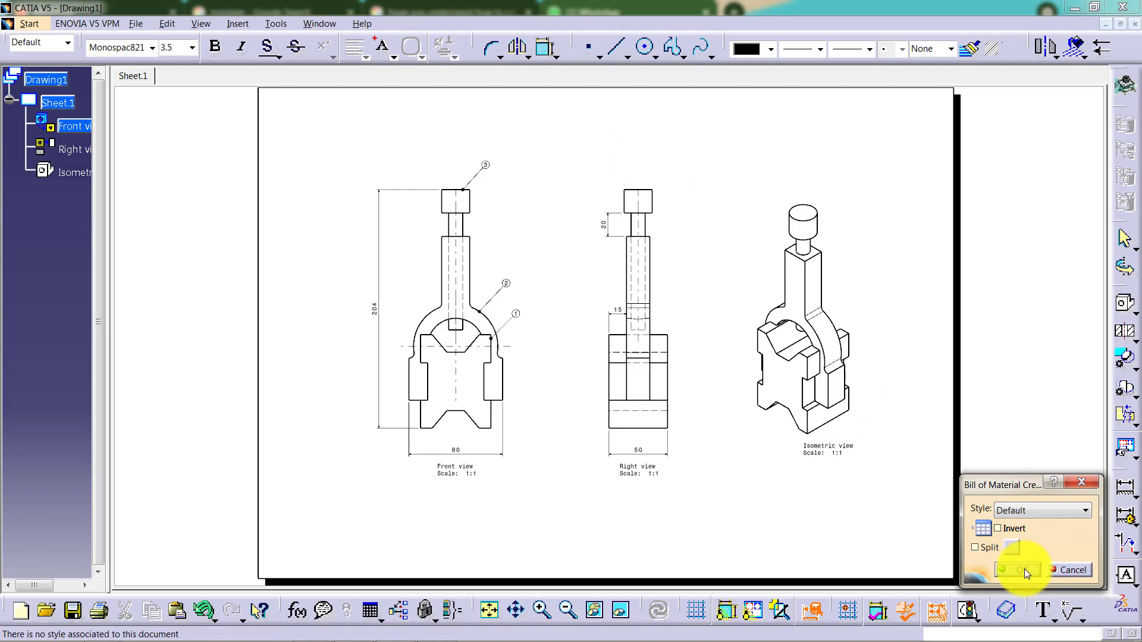
left_click(1024, 569)
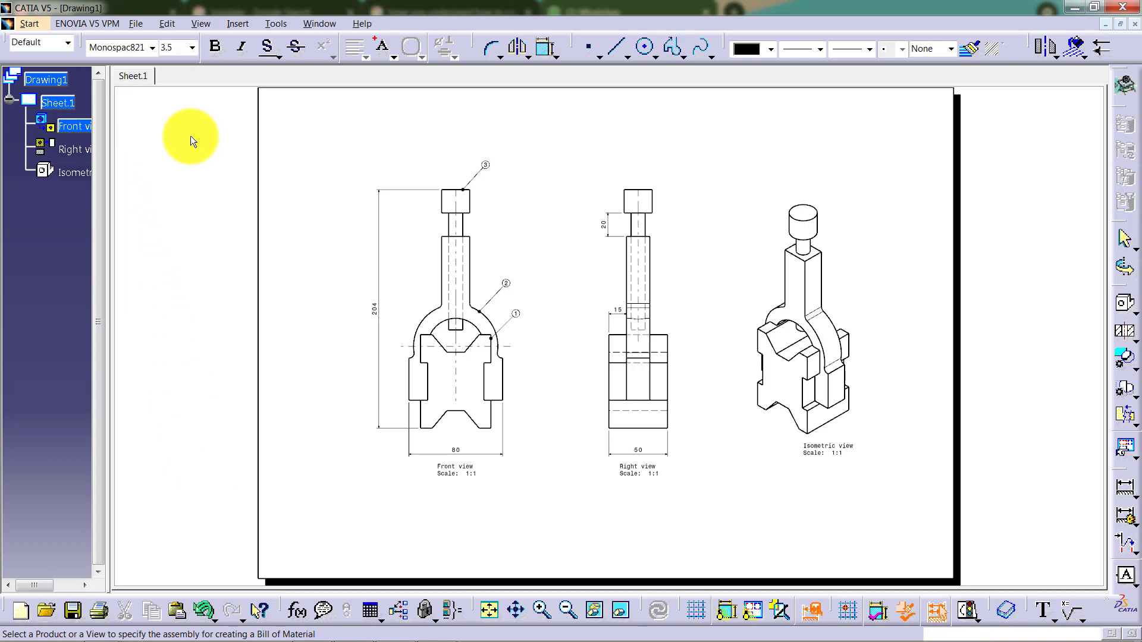
left_click(477, 260)
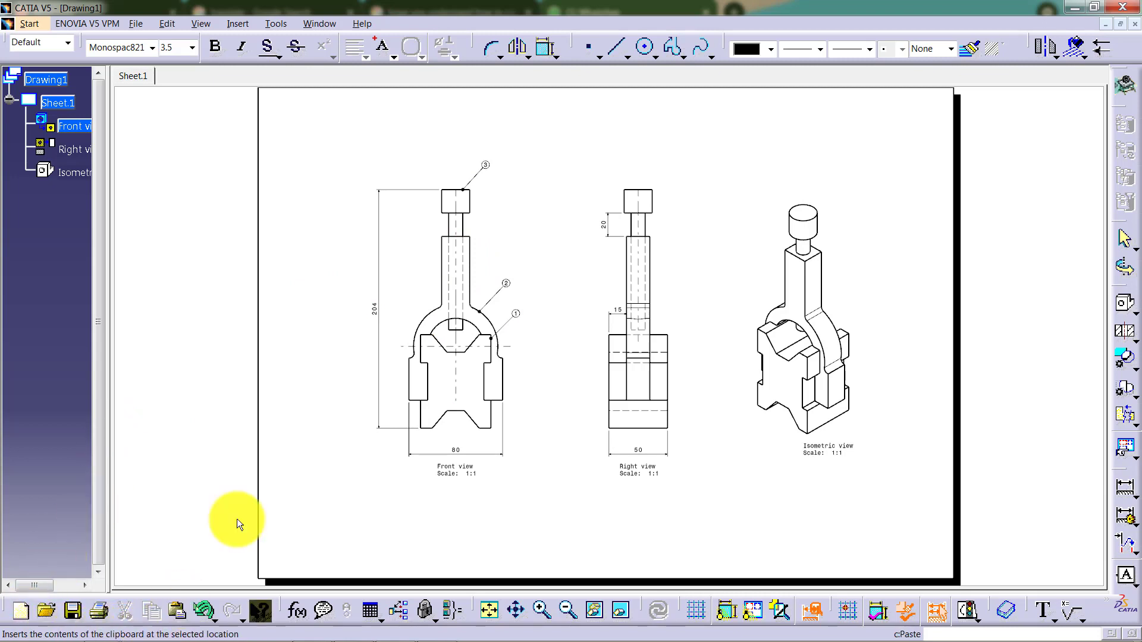
left_click(729, 157)
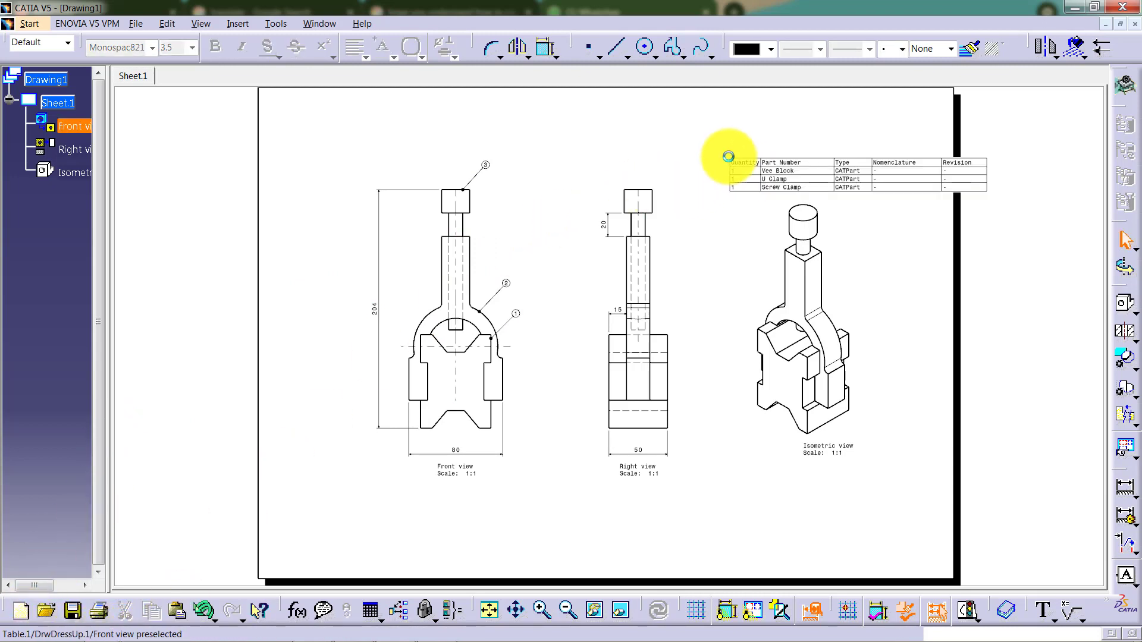
Move the bill of material table up and left so it fits inside the sheet border above the views.
left_click_drag(815, 159, 748, 141)
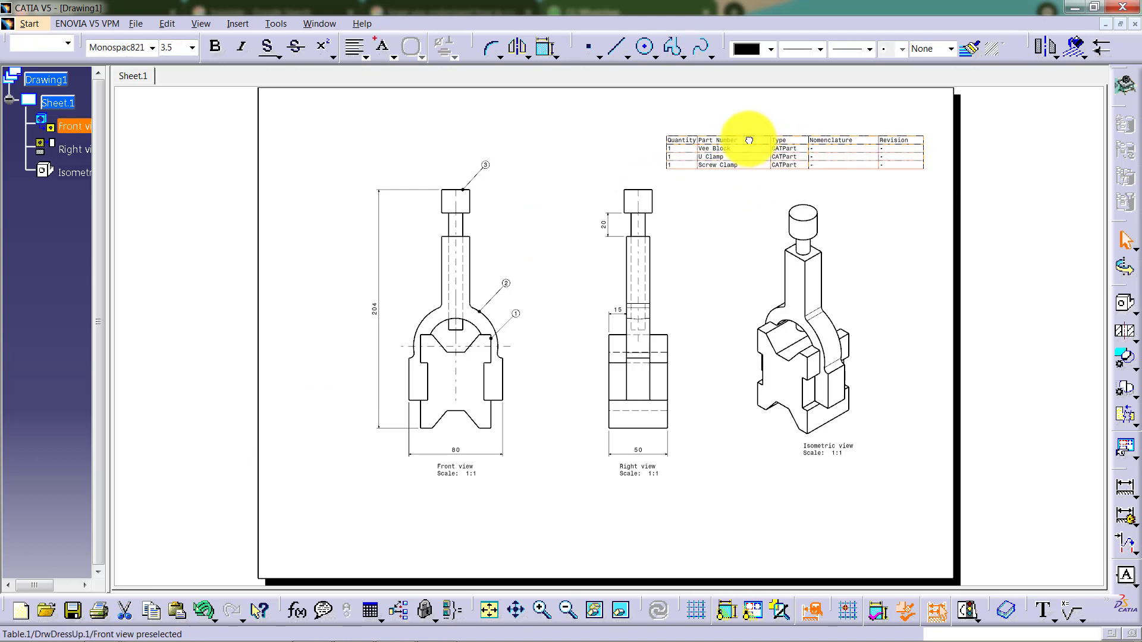
mouse_move(749, 140)
left_mouse_down()
mouse_move(732, 115)
mouse_move(739, 129)
left_mouse_up()
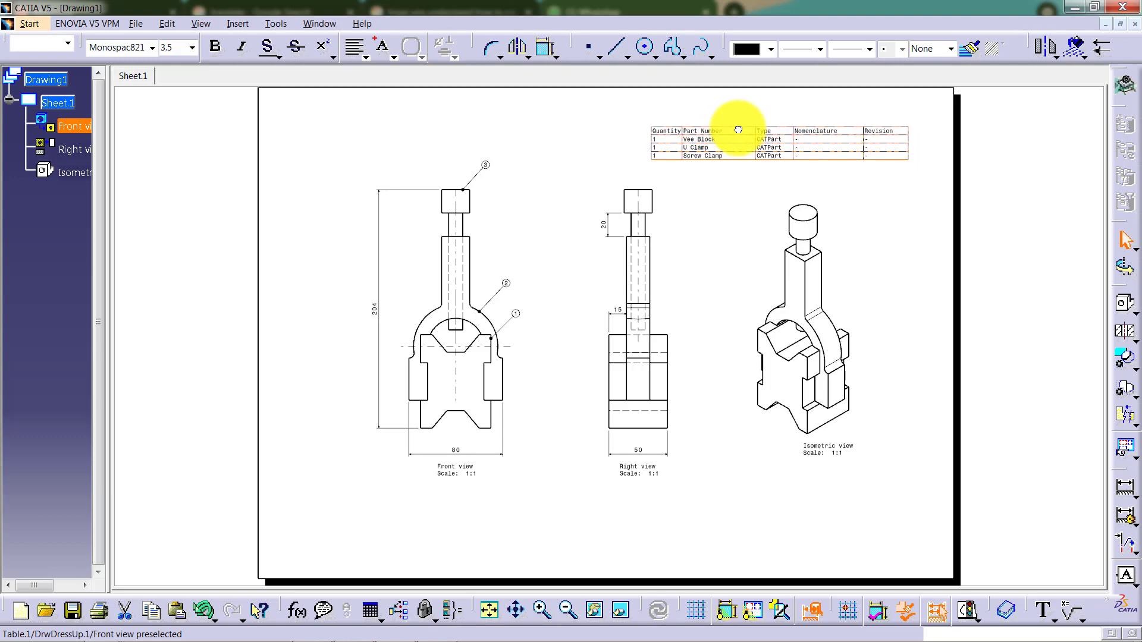
left_click(740, 197)
mouse_move(823, 174)
middle_mouse_down("ctrl")
mouse_move(851, 132)
mouse_move(650, 314)
middle_mouse_up("ctrl")
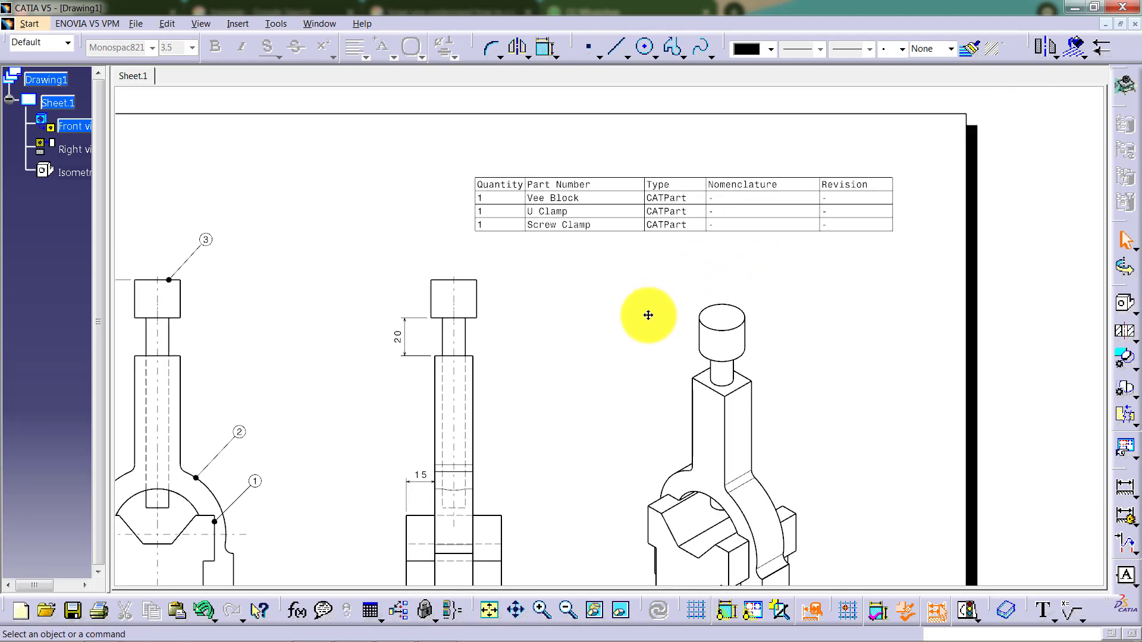
Add an Item No. property column titled "Item No." to the bill of material table's reported properties.
right_click(649, 205)
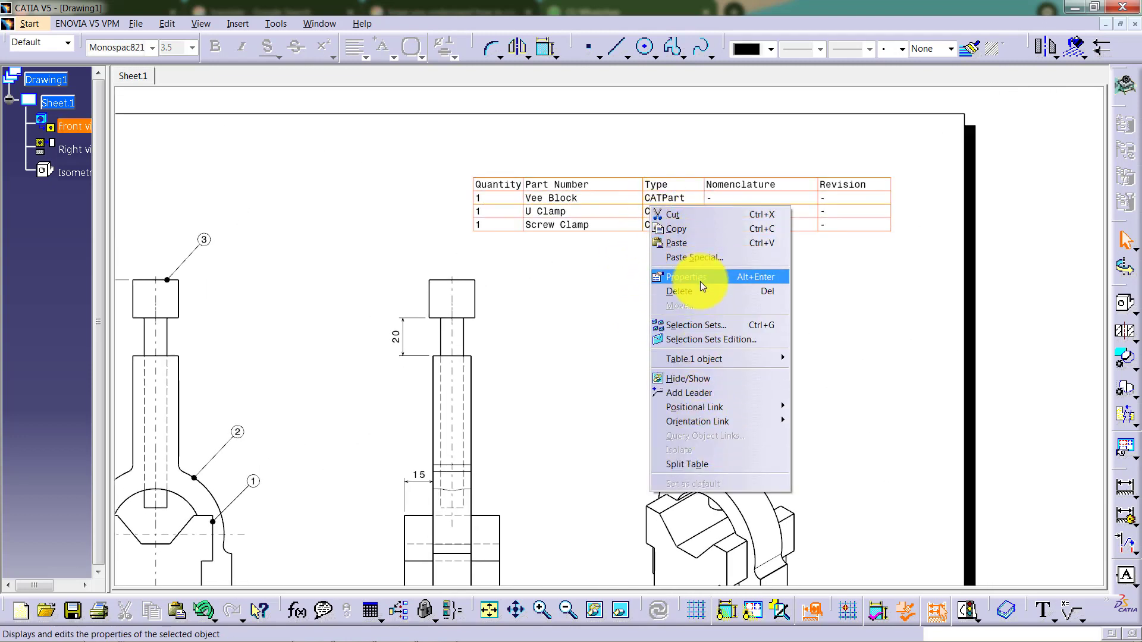
left_click(726, 275)
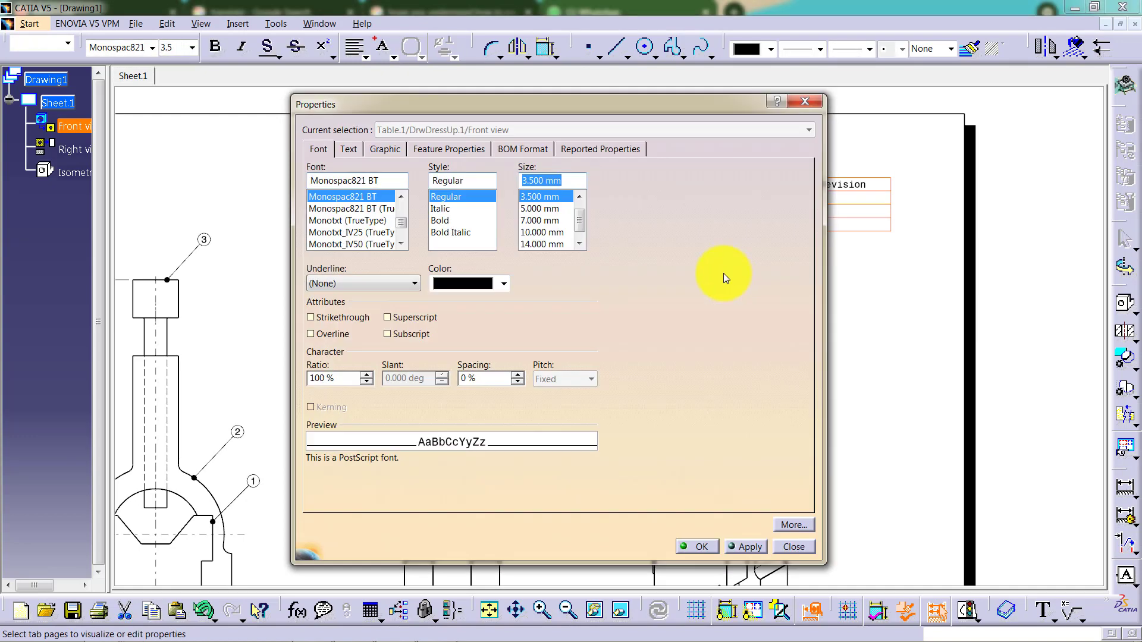
left_click(615, 149)
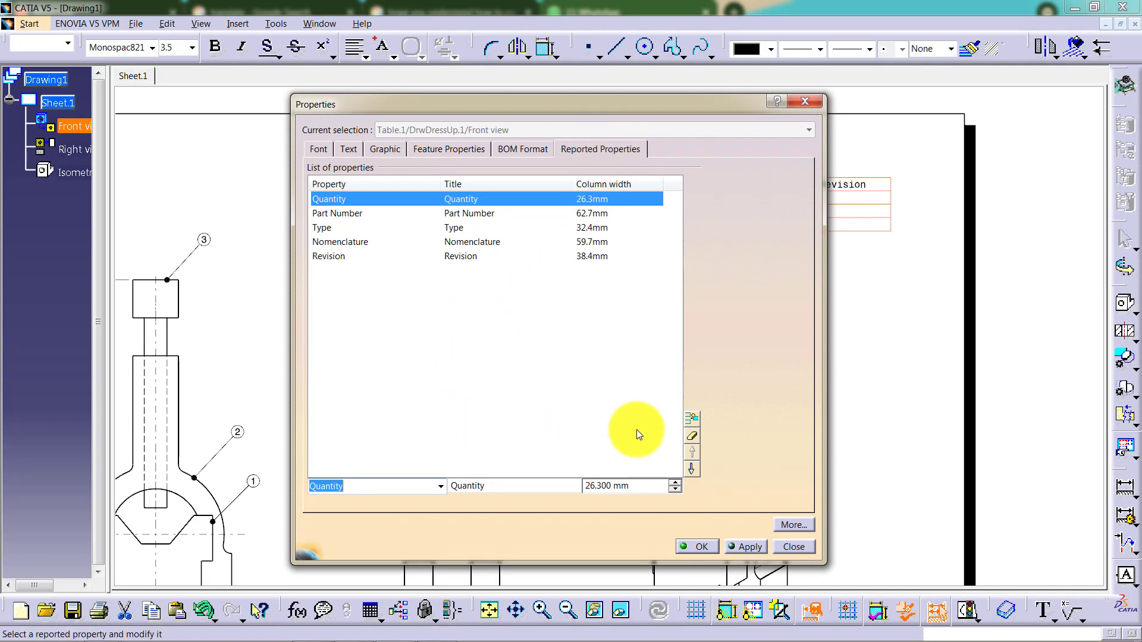
left_click(697, 420)
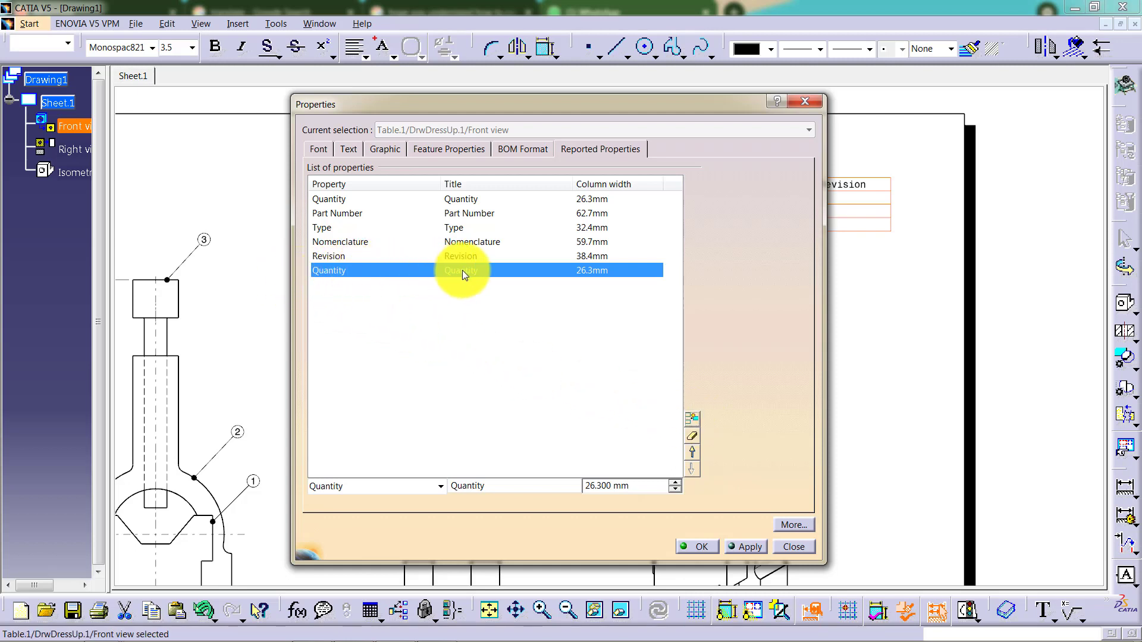
left_click(440, 487)
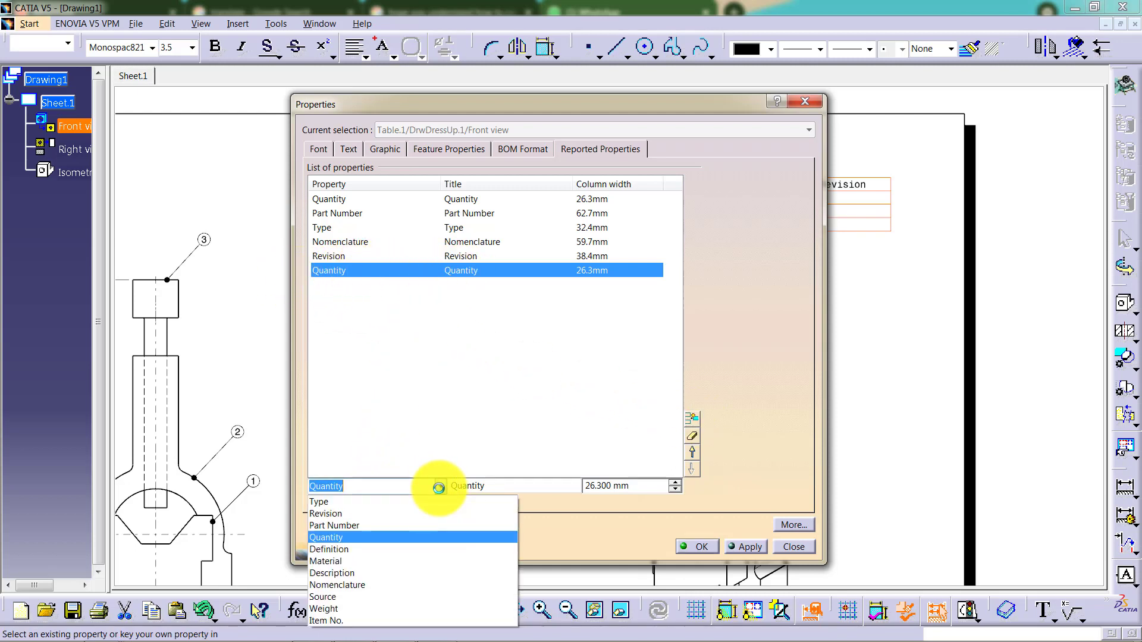
left_click(363, 620)
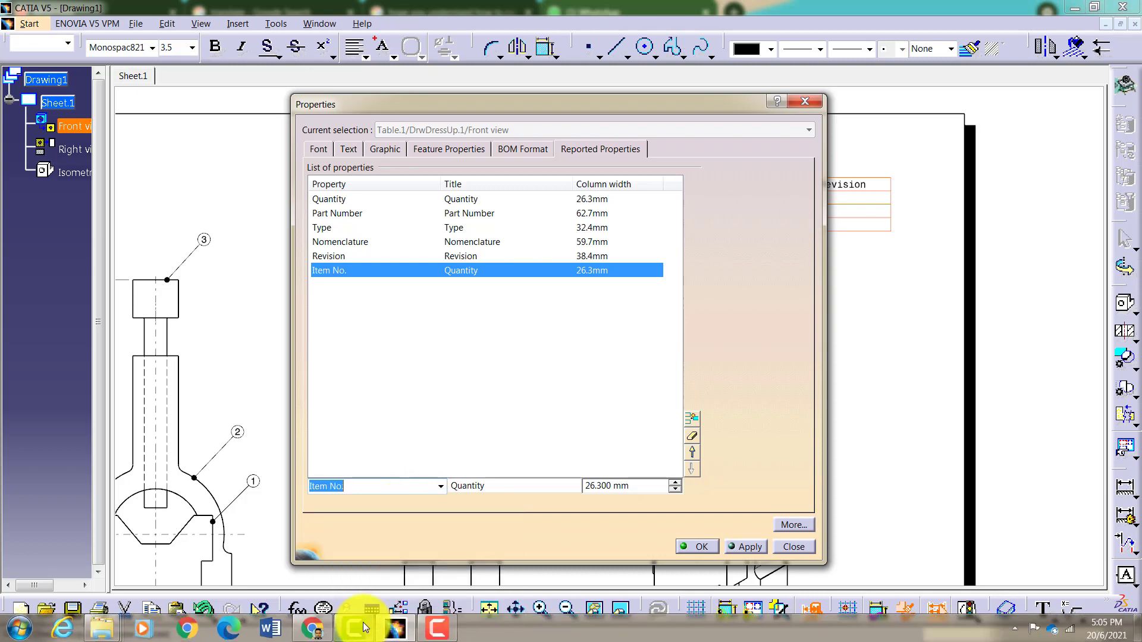
double_click(513, 486)
key("BackSpace")
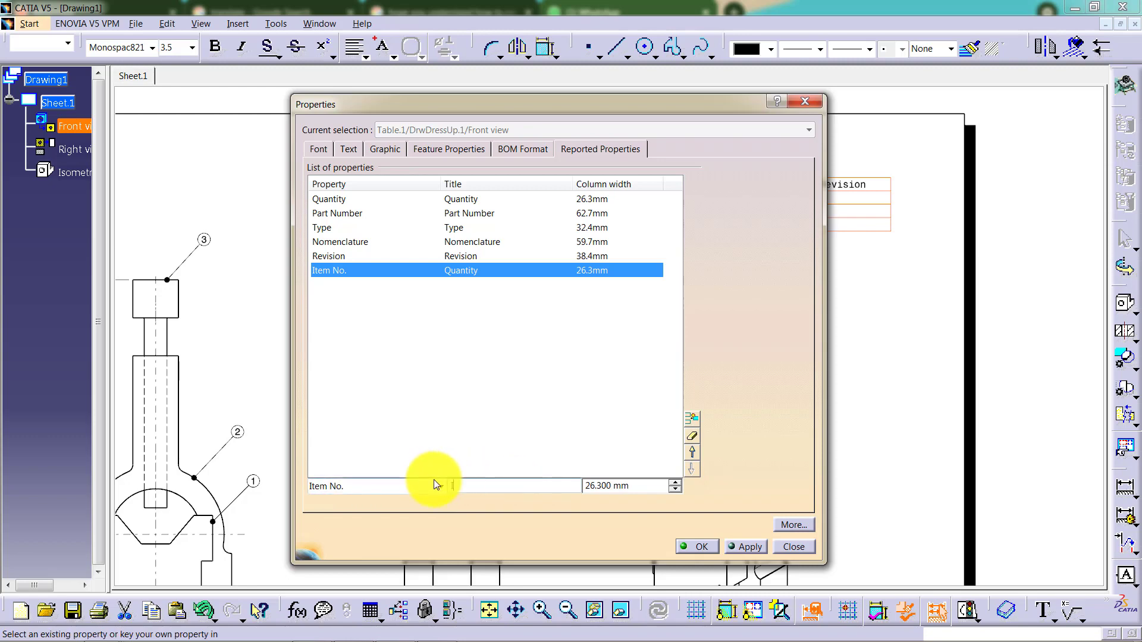
type("Item No.")
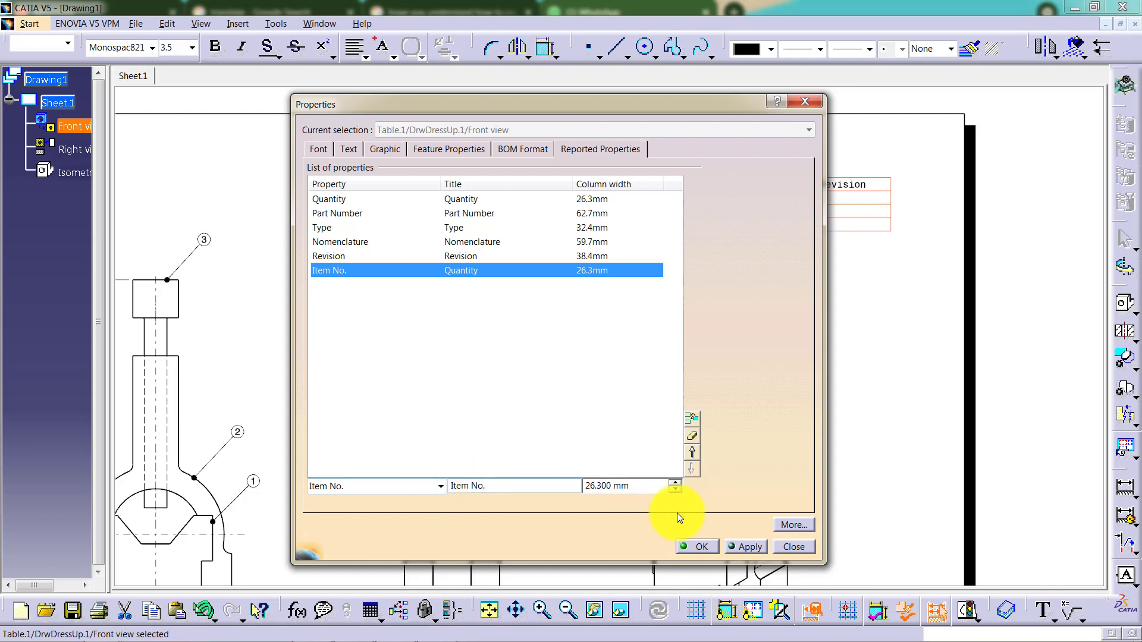
left_click(748, 546)
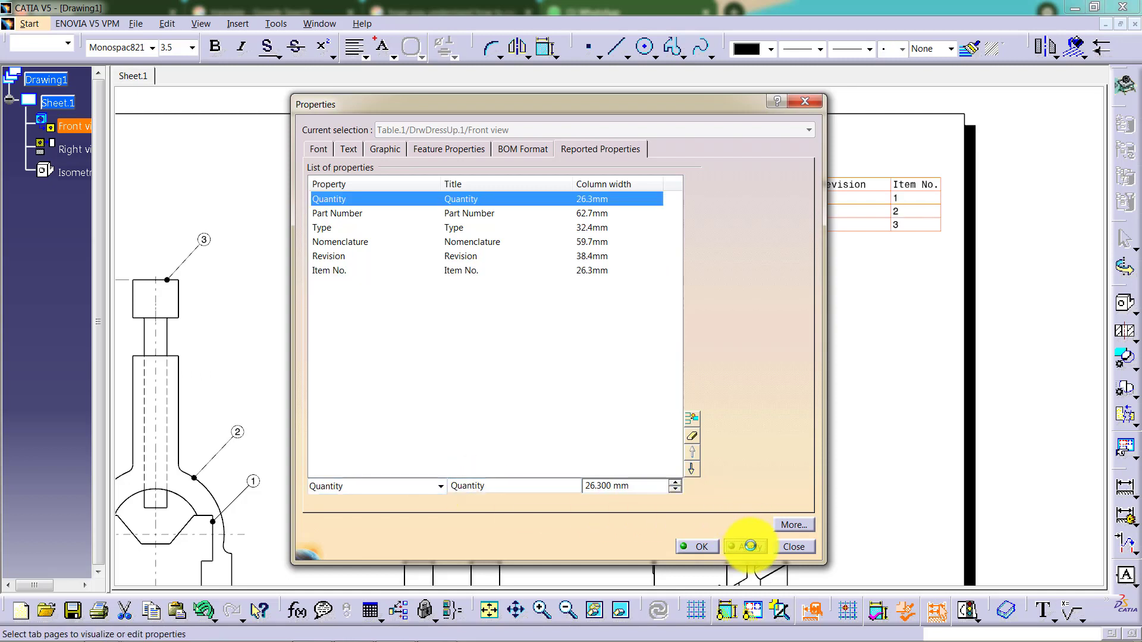
Reorder the bill of material columns so Item No. comes first and Part Number second, ahead of Quantity.
left_click(367, 270)
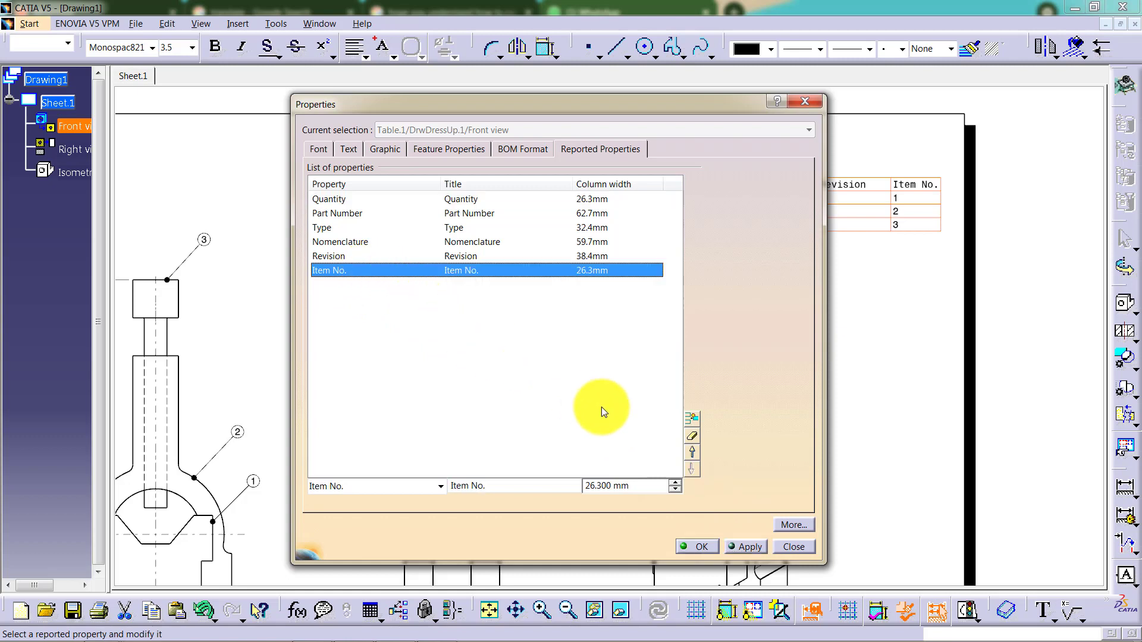
left_click(695, 453)
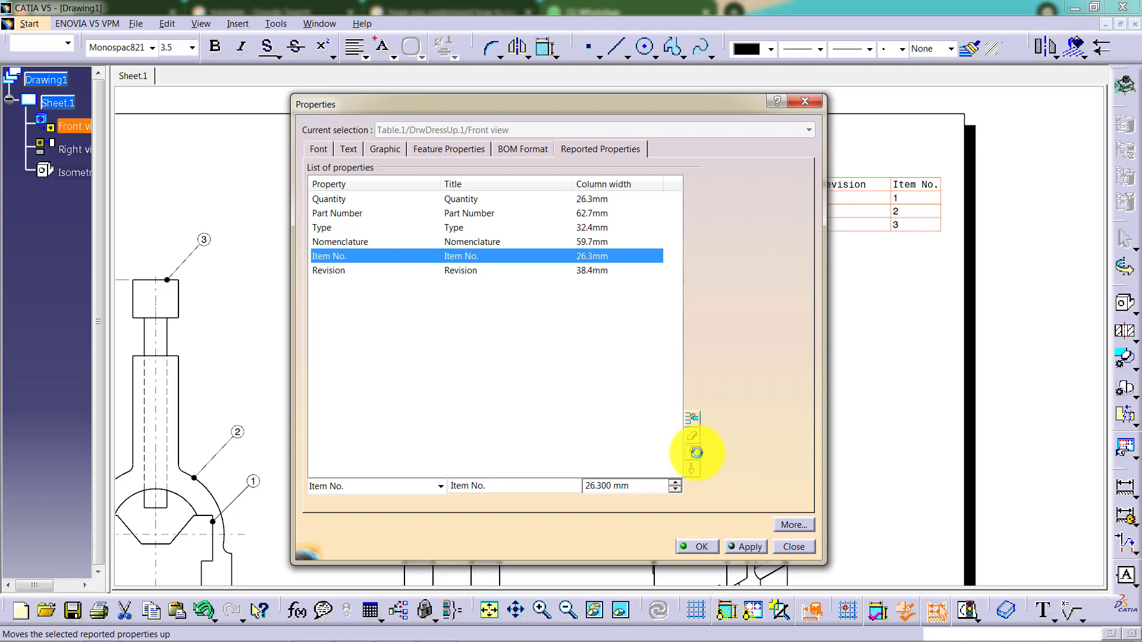
left_click(695, 453)
left_click(695, 453)
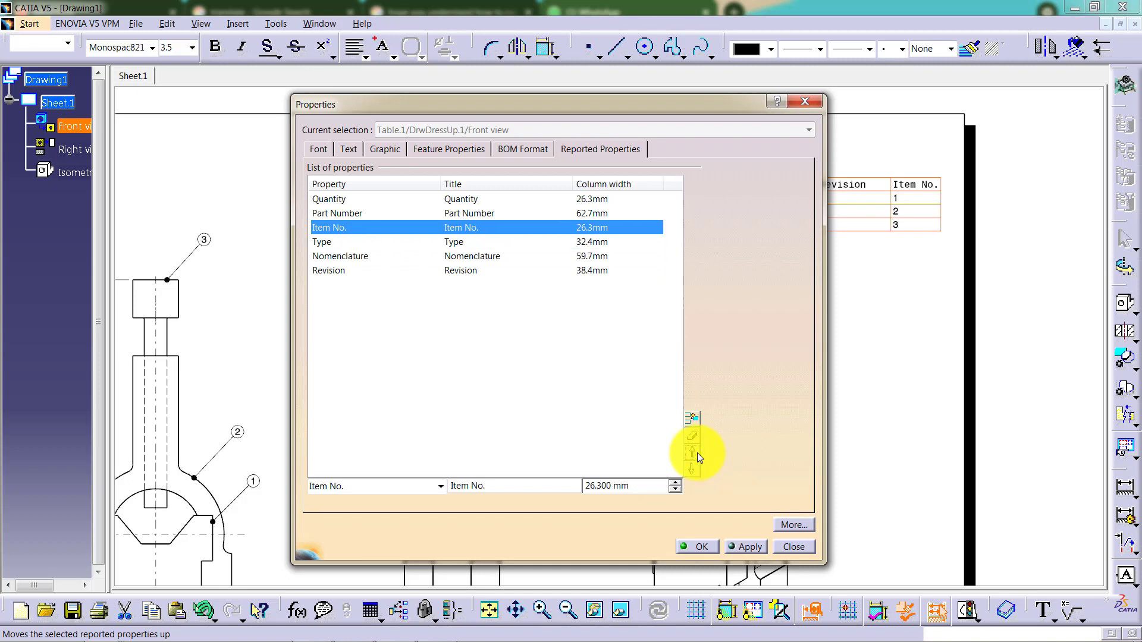
left_click(695, 453)
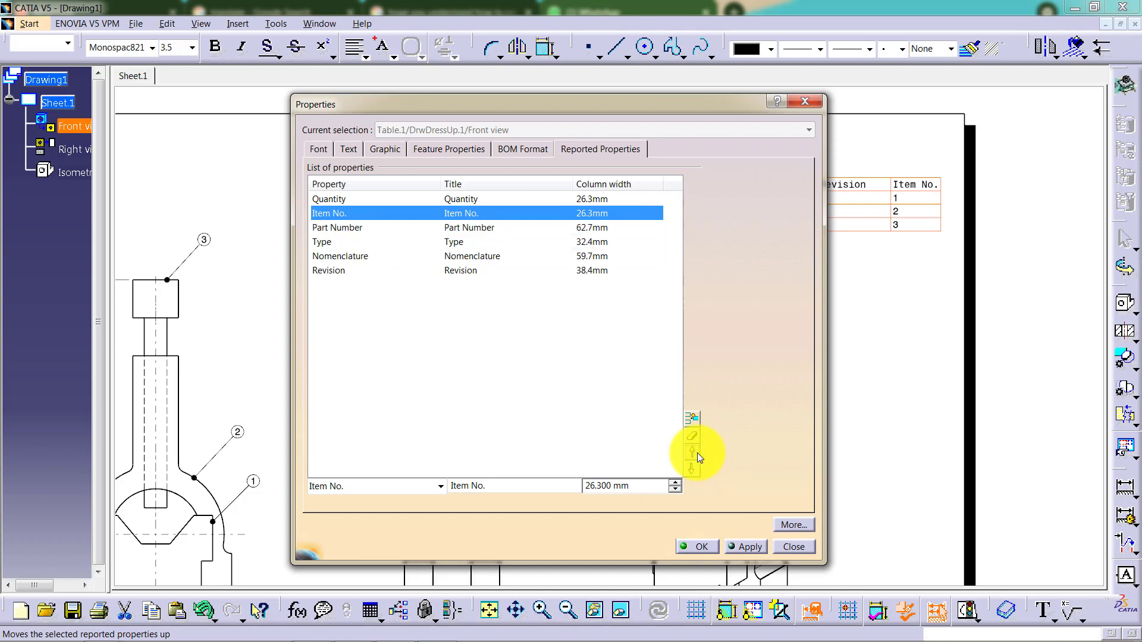
left_click(694, 453)
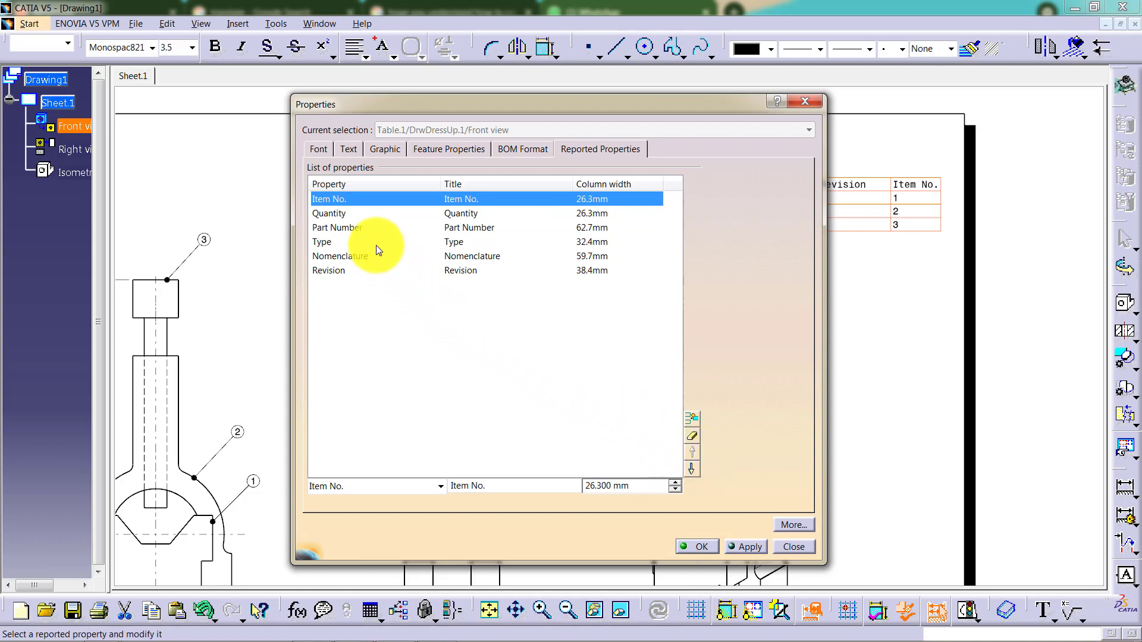
left_click(372, 228)
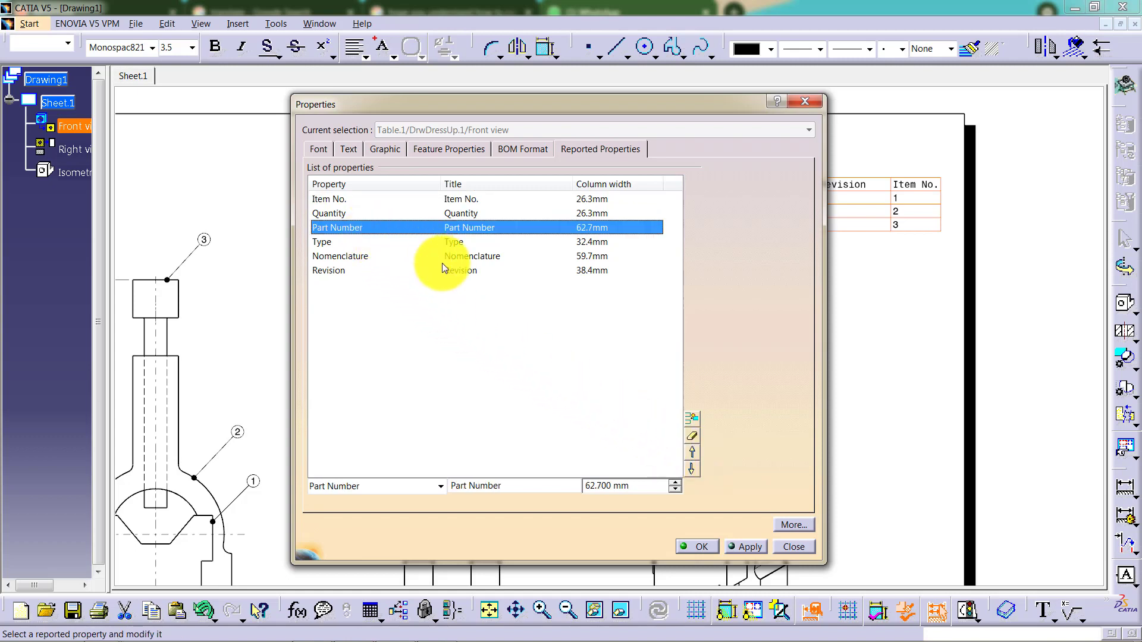
left_click(694, 452)
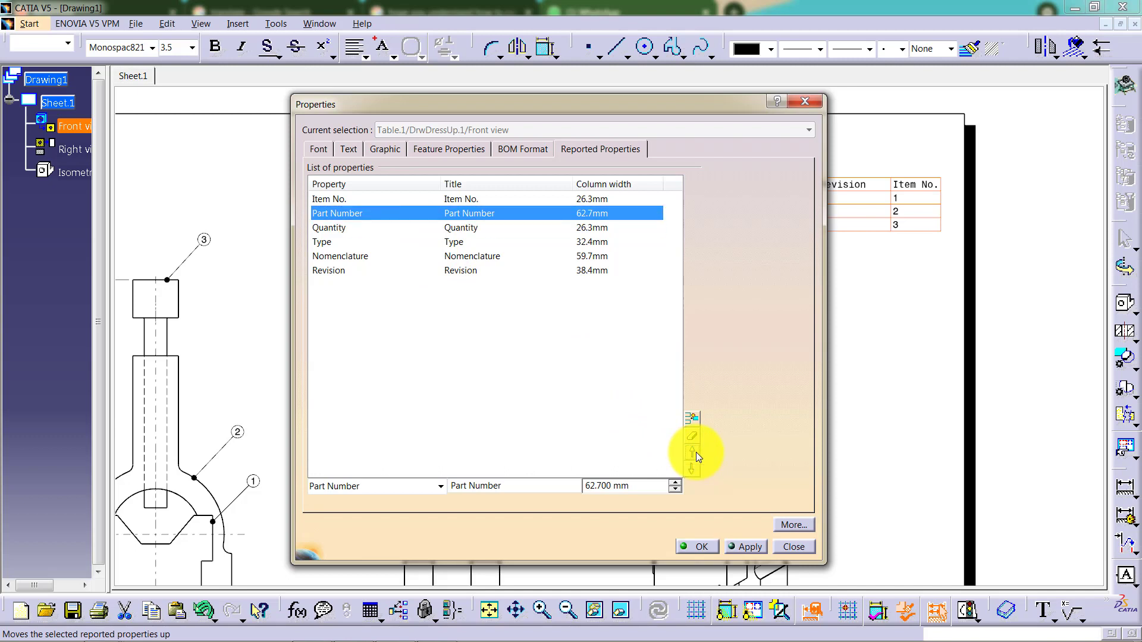
Replace the Type column of the bill of material with the Material property, titled "Material".
left_click(324, 244)
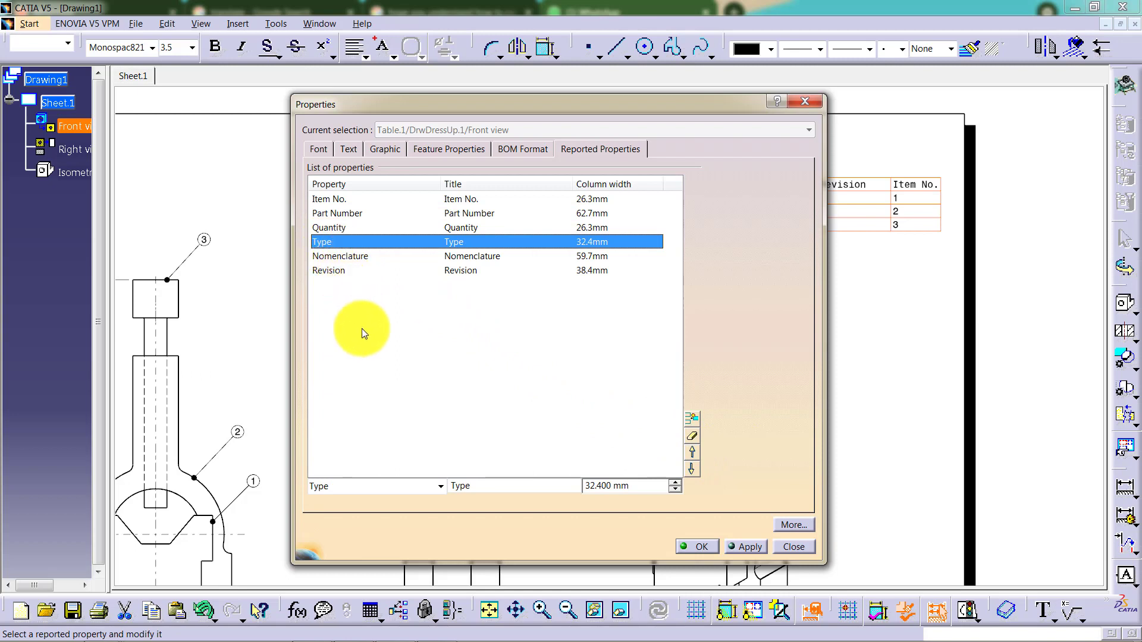
left_click(443, 491)
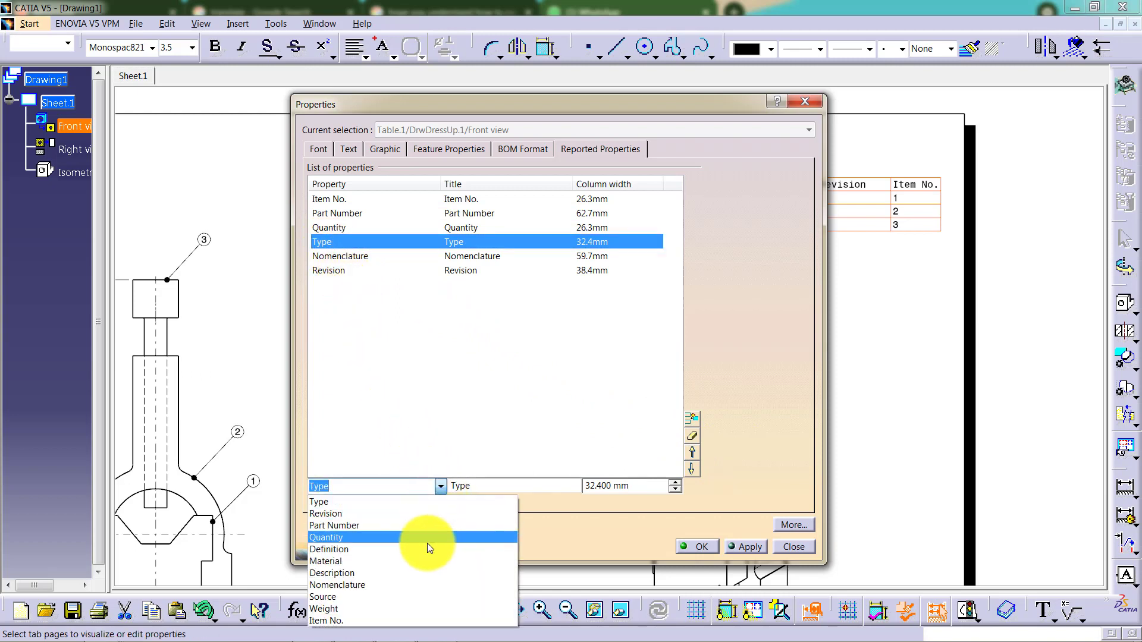
left_click(426, 562)
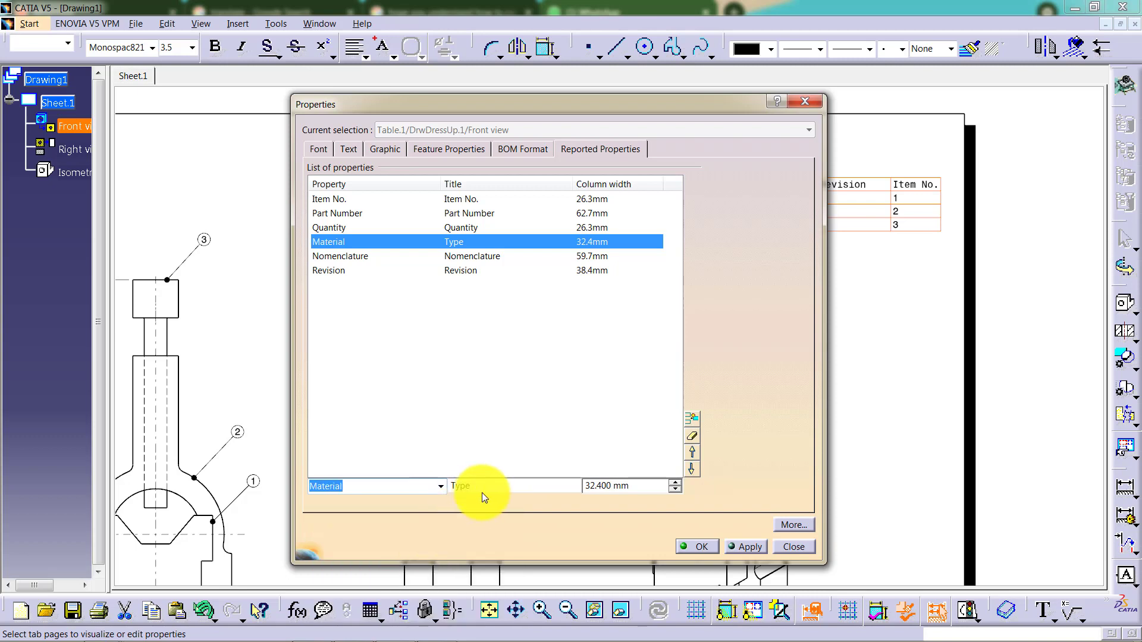
left_click_drag(484, 485, 441, 485)
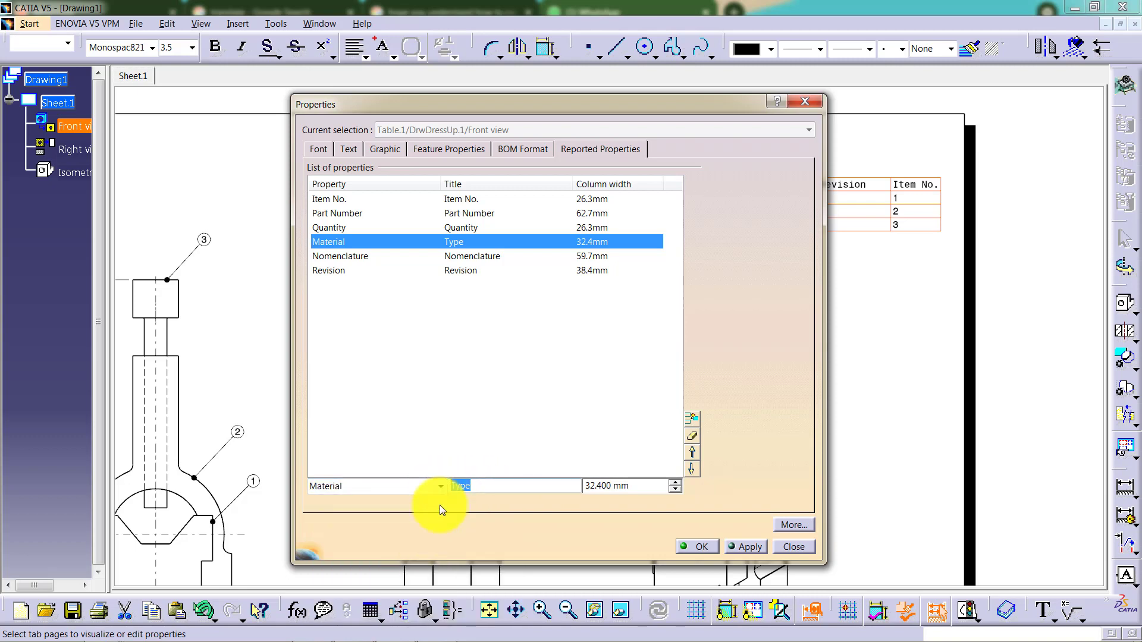
type("Material")
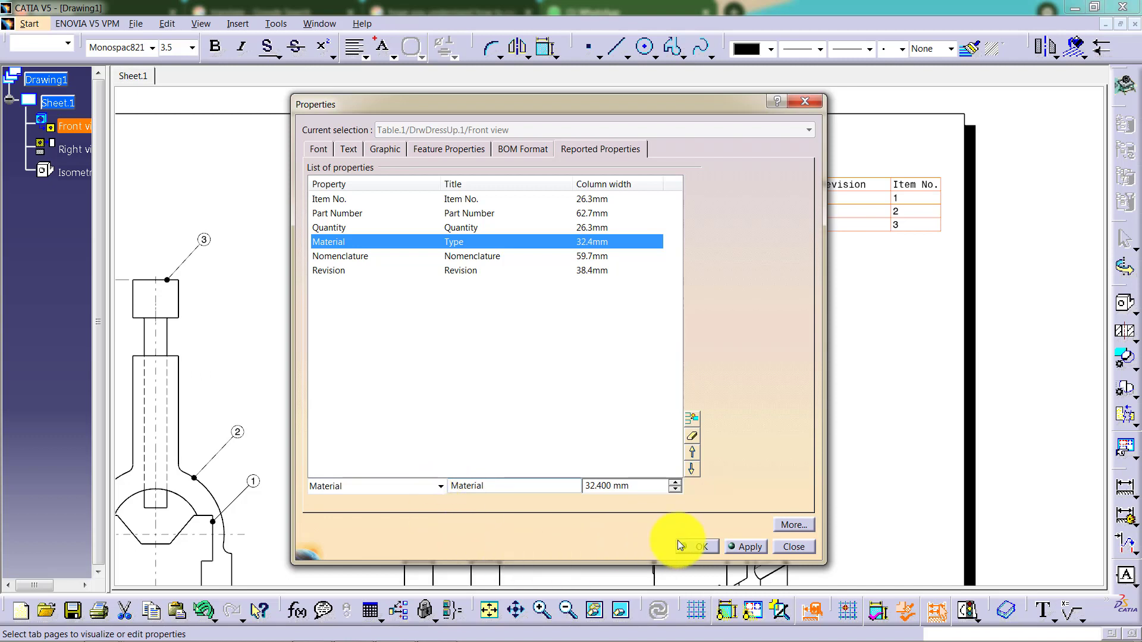
left_click(751, 544)
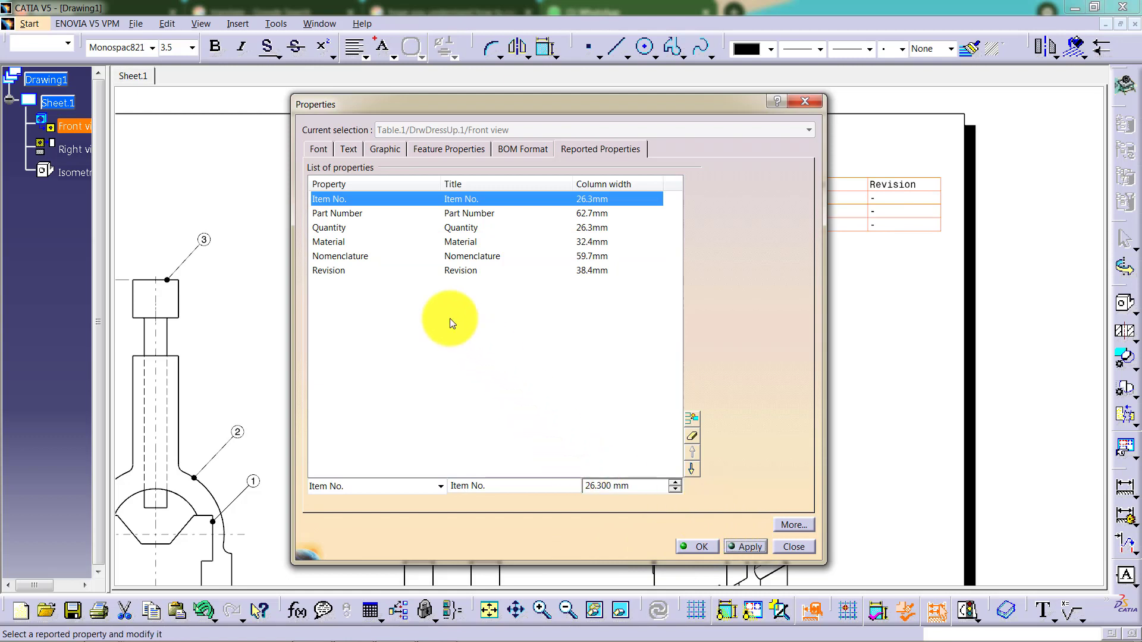
Replace the Nomenclature column of the bill of material with the Weight property, titled "Weight".
left_click(366, 256)
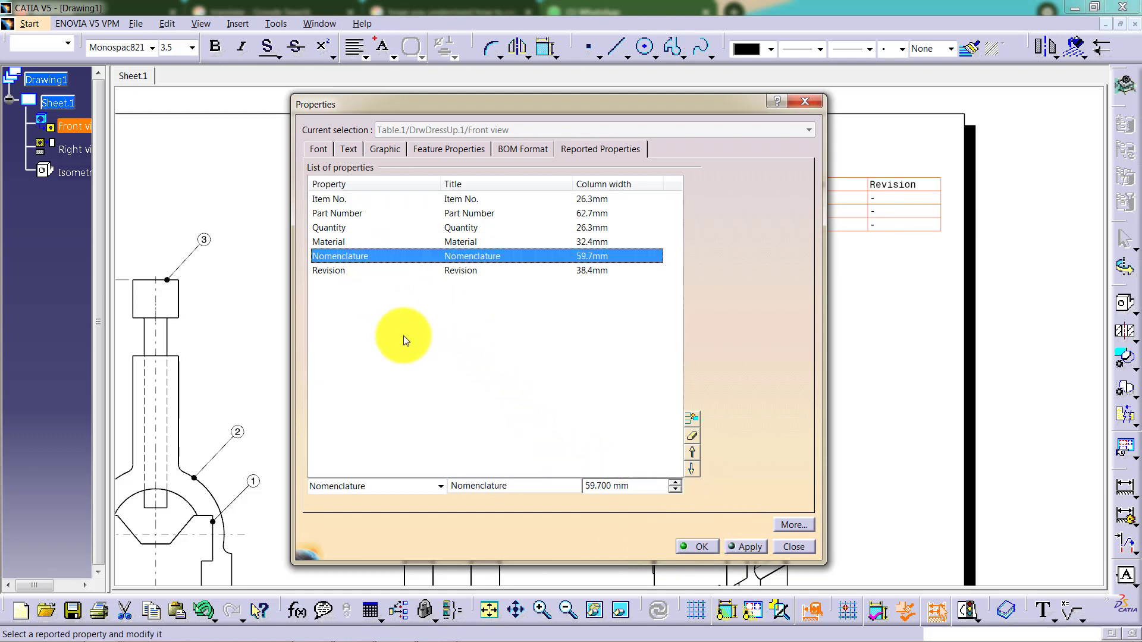
left_click(441, 486)
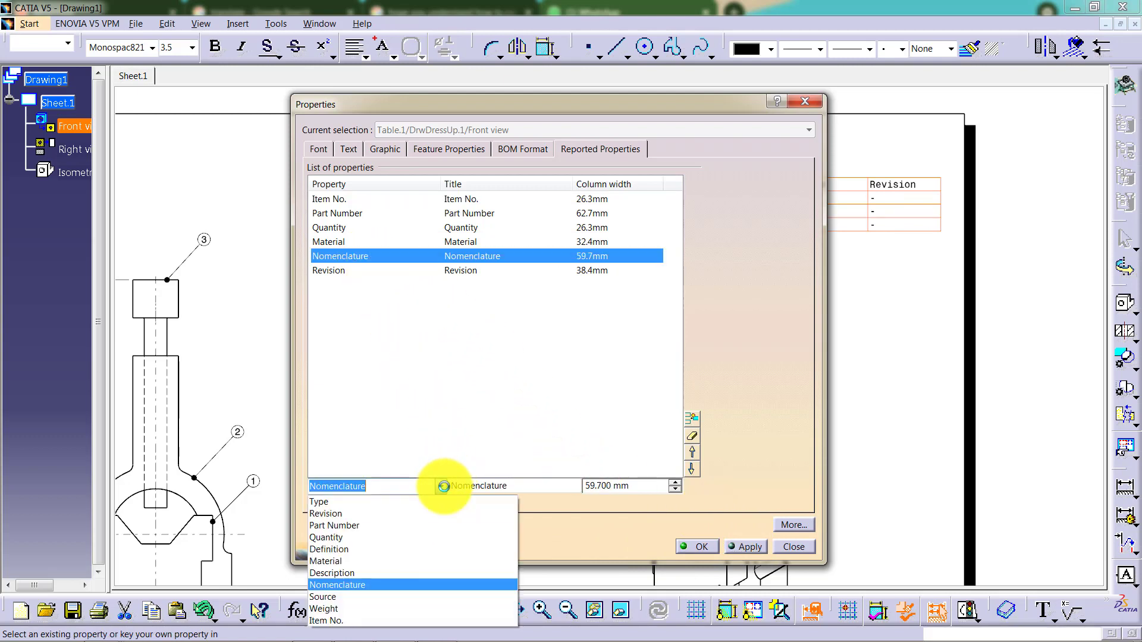
left_click(440, 608)
left_click_drag(521, 485, 424, 475)
type("Weight")
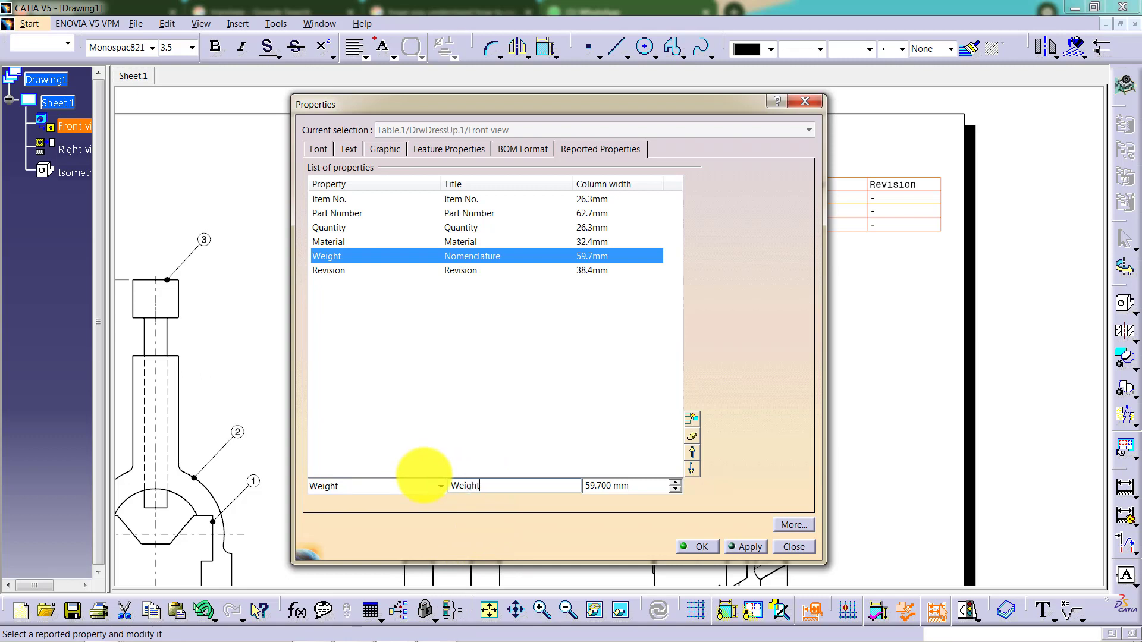
left_click(752, 547)
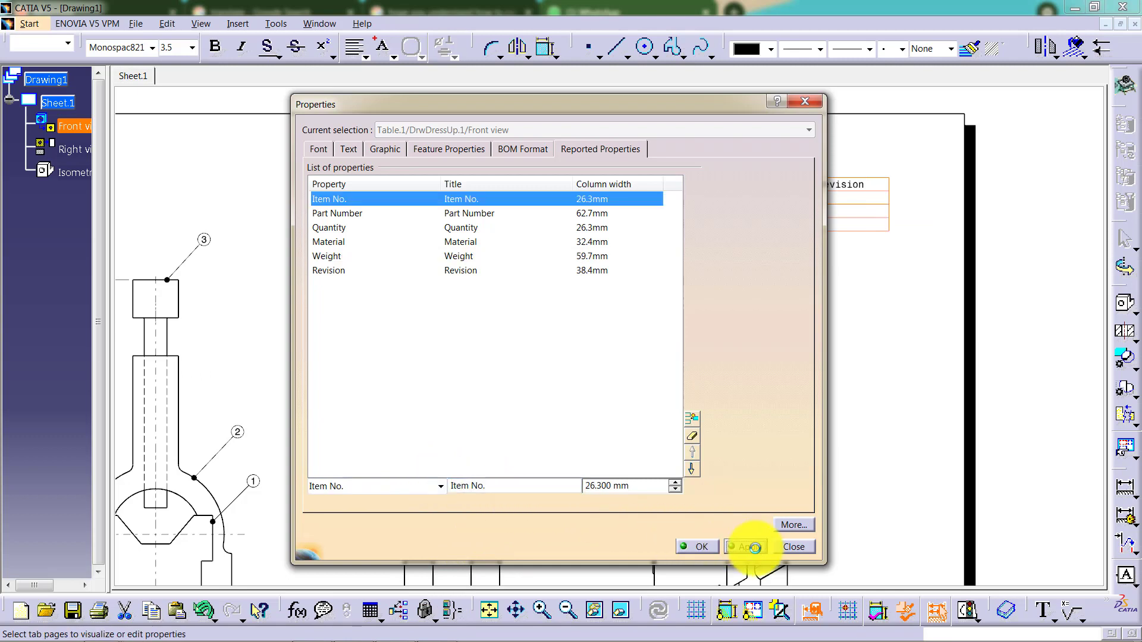
Remove the Revision column from the bill of material and accept the table properties.
left_click(353, 269)
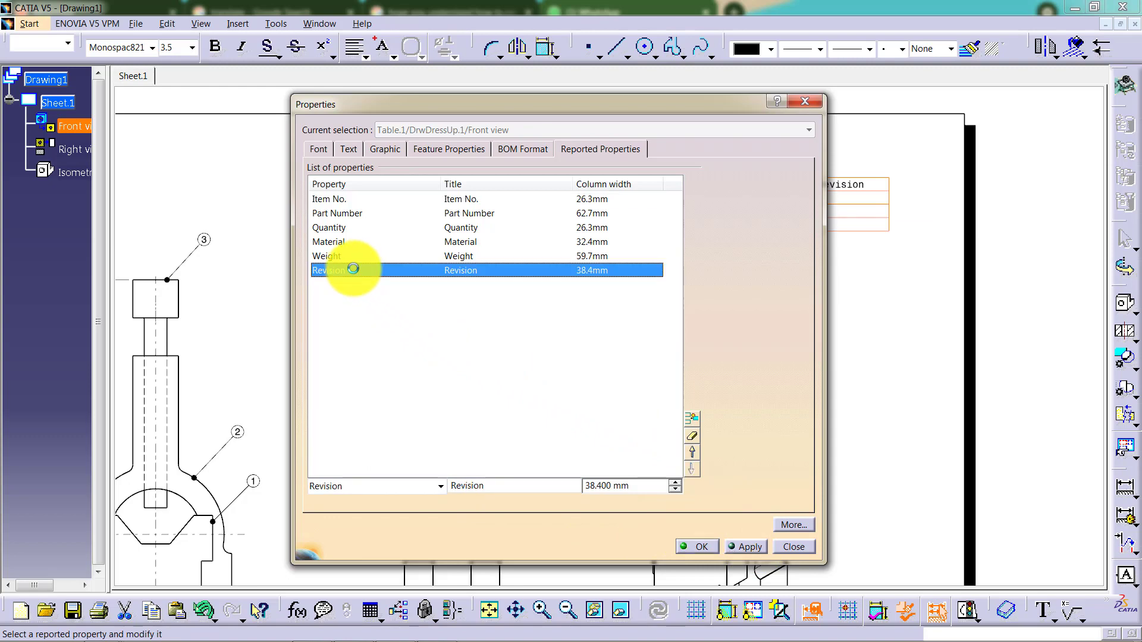
left_click(693, 438)
left_click(743, 546)
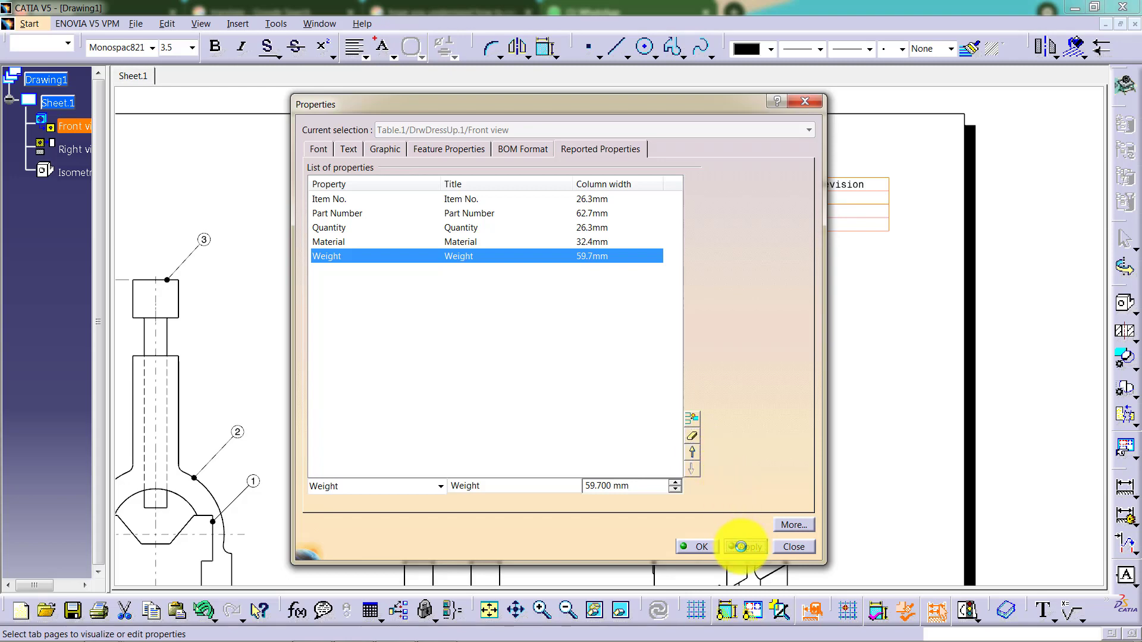
left_click(704, 546)
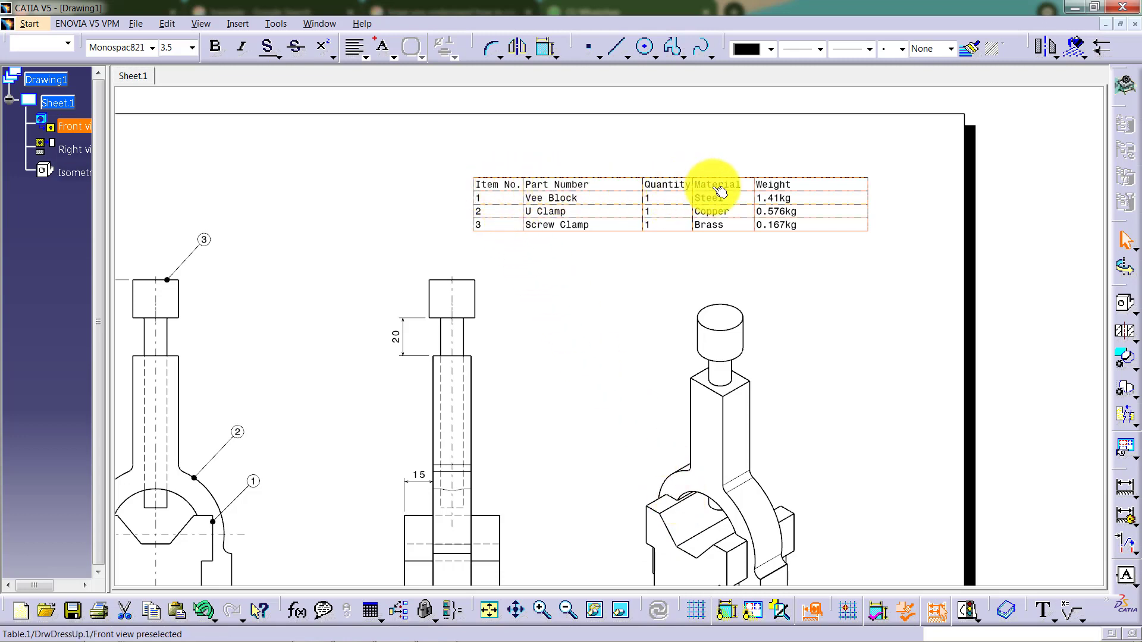
Set the text justification of all bill of material table cells to Center.
double_click(636, 205)
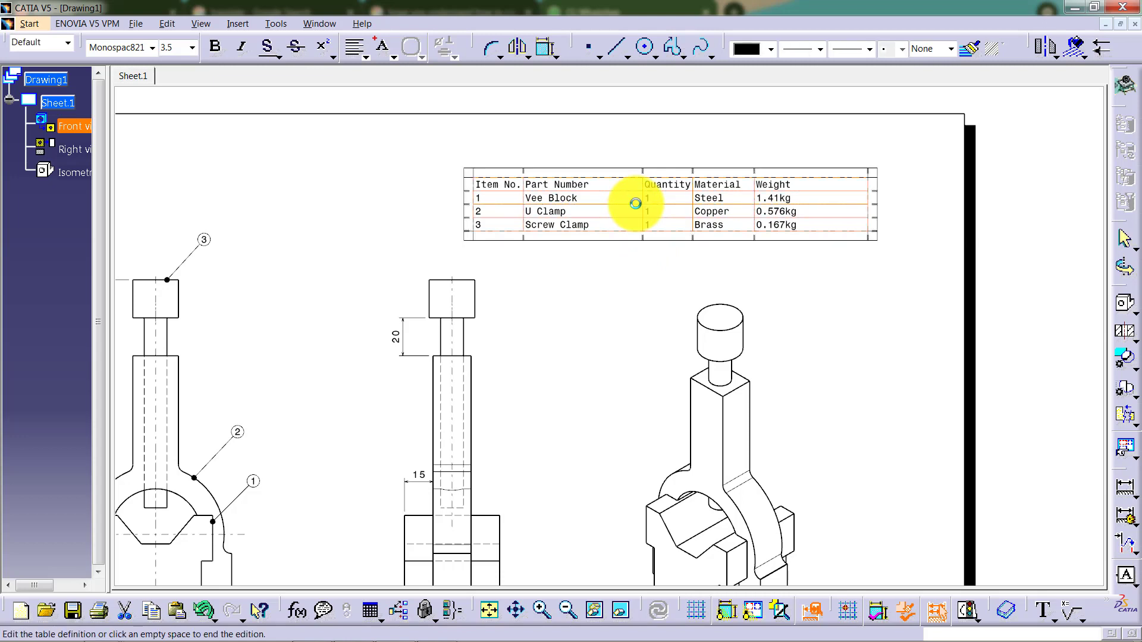
left_click(483, 181)
left_click_drag(483, 181, 797, 230)
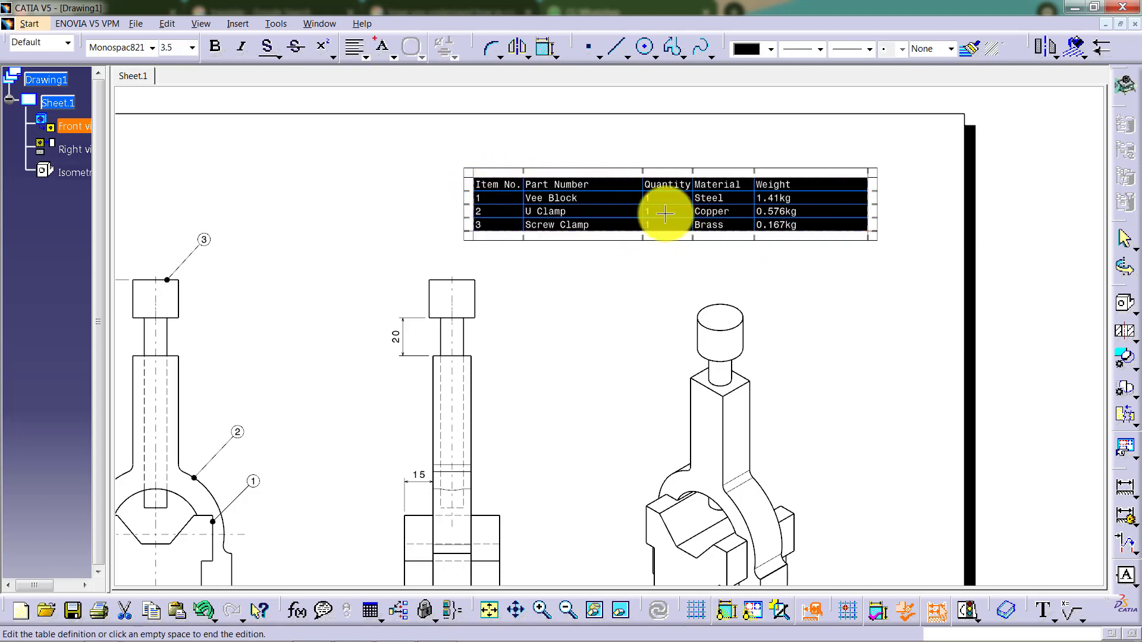
right_click(567, 212)
left_click(626, 287)
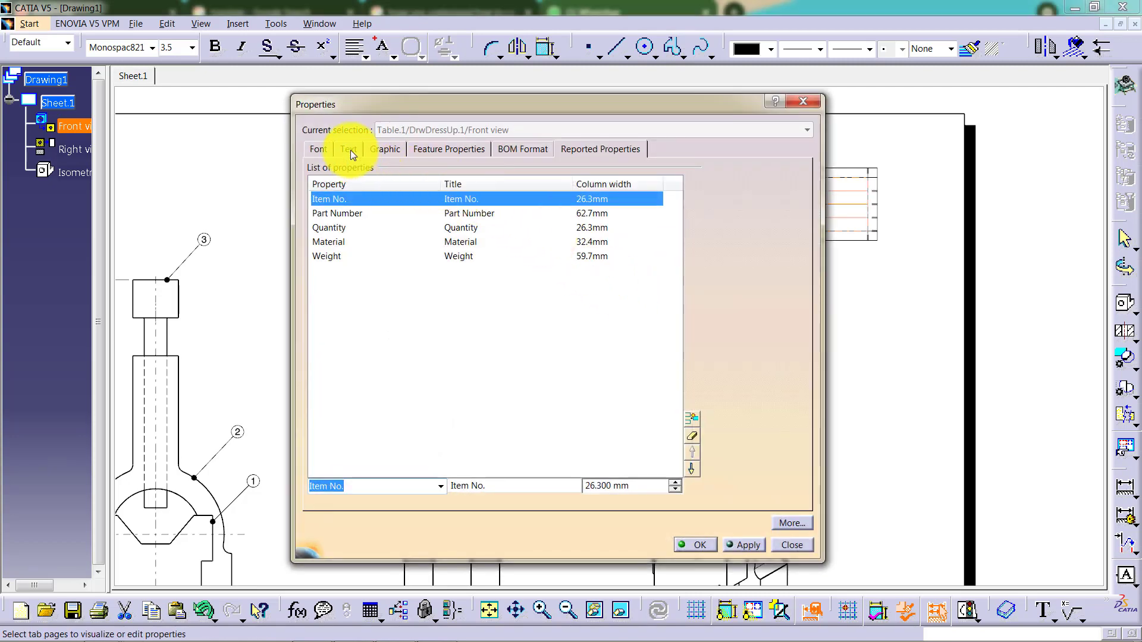
left_click(351, 154)
left_click(471, 229)
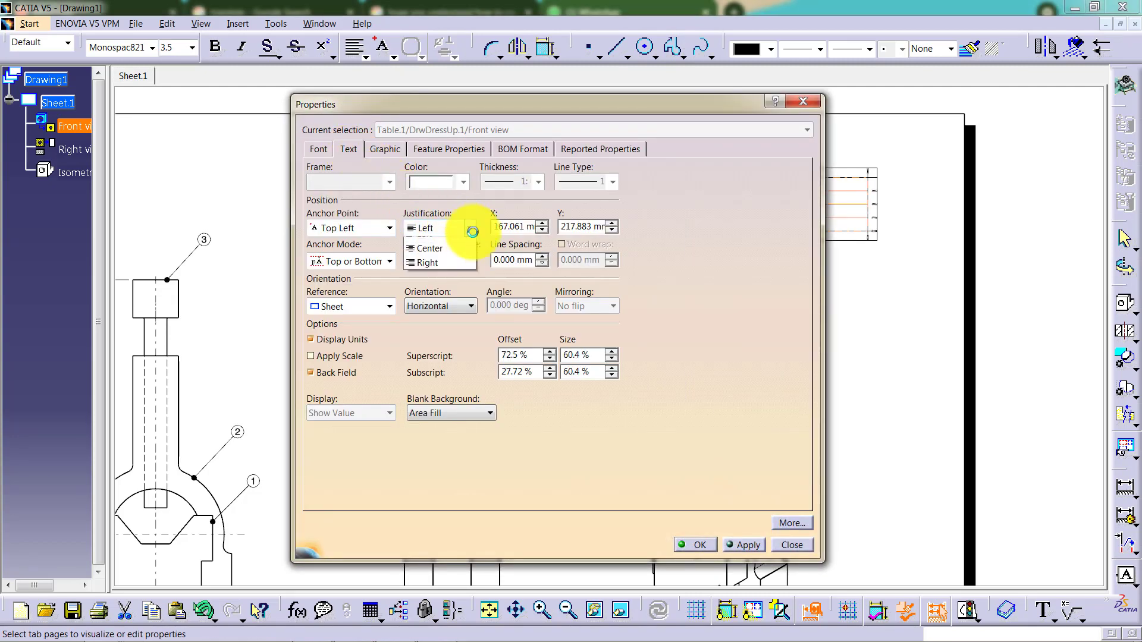
left_click(455, 259)
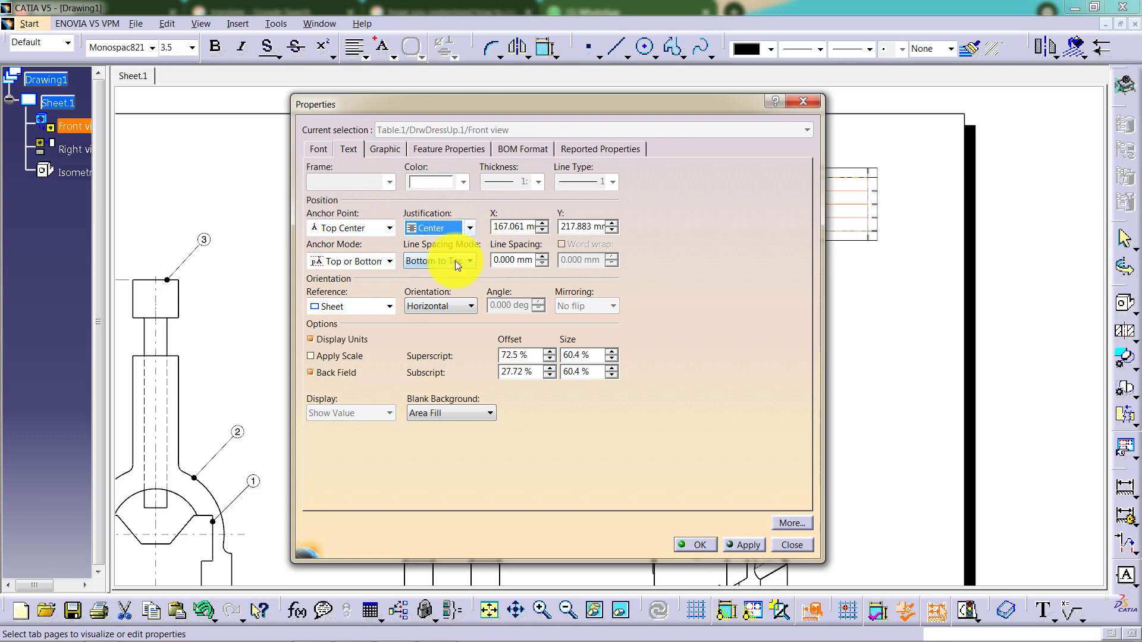
left_click(741, 544)
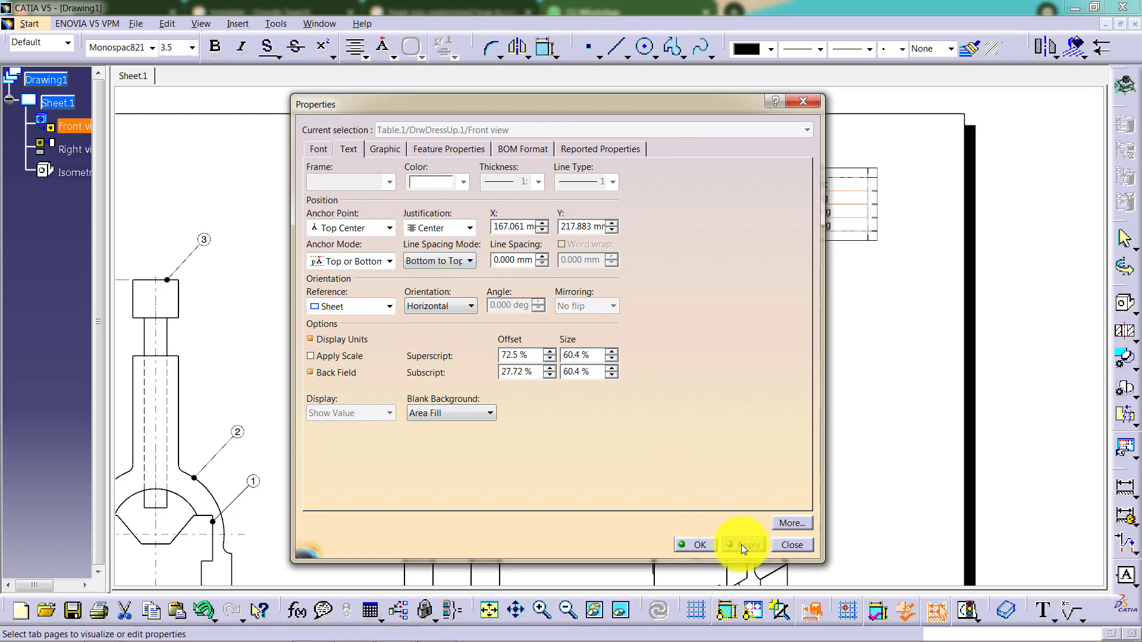
Accept the centred text properties and finish editing the bill of material table.
left_click(704, 544)
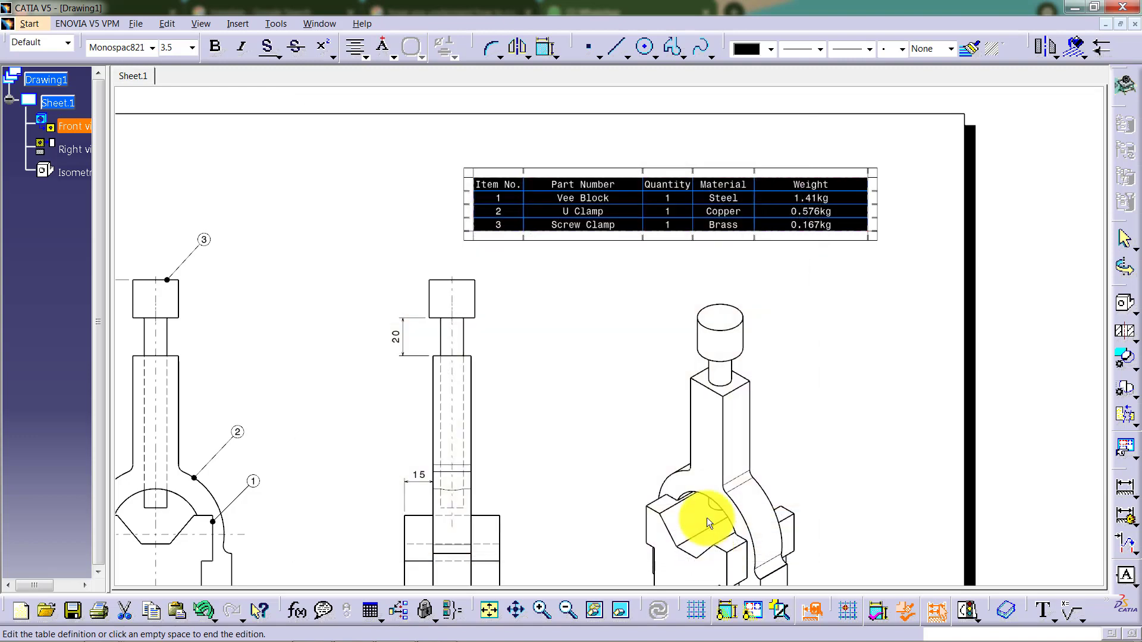
left_click(806, 341)
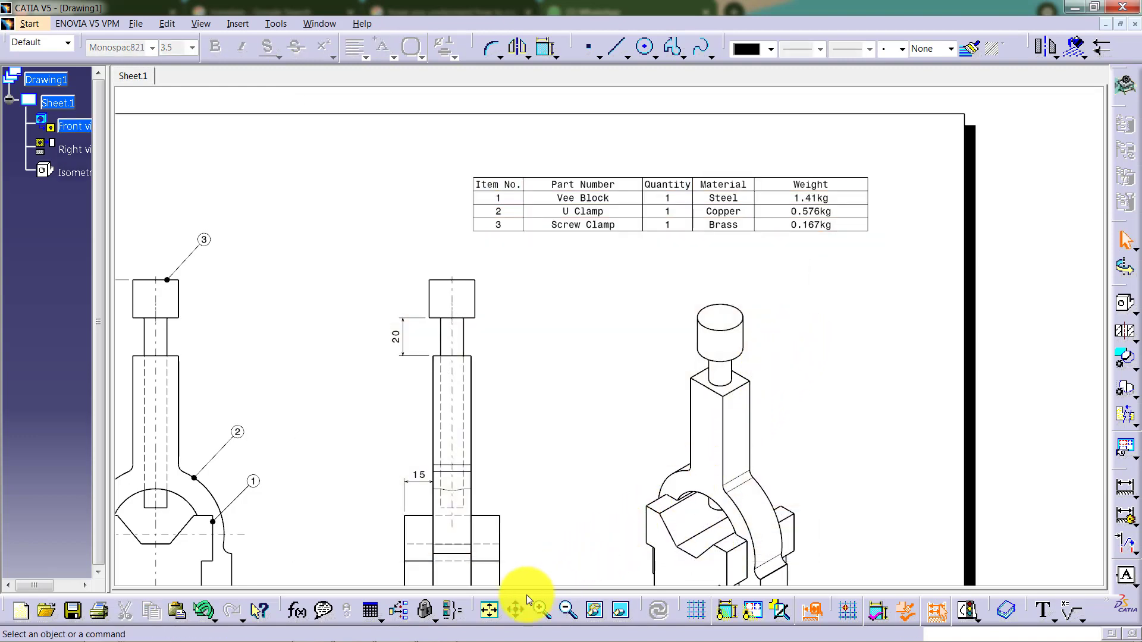
Switch to the sheet background and create a frame and title block in the Drawing Titleblock Sample 1 style.
left_click(492, 610)
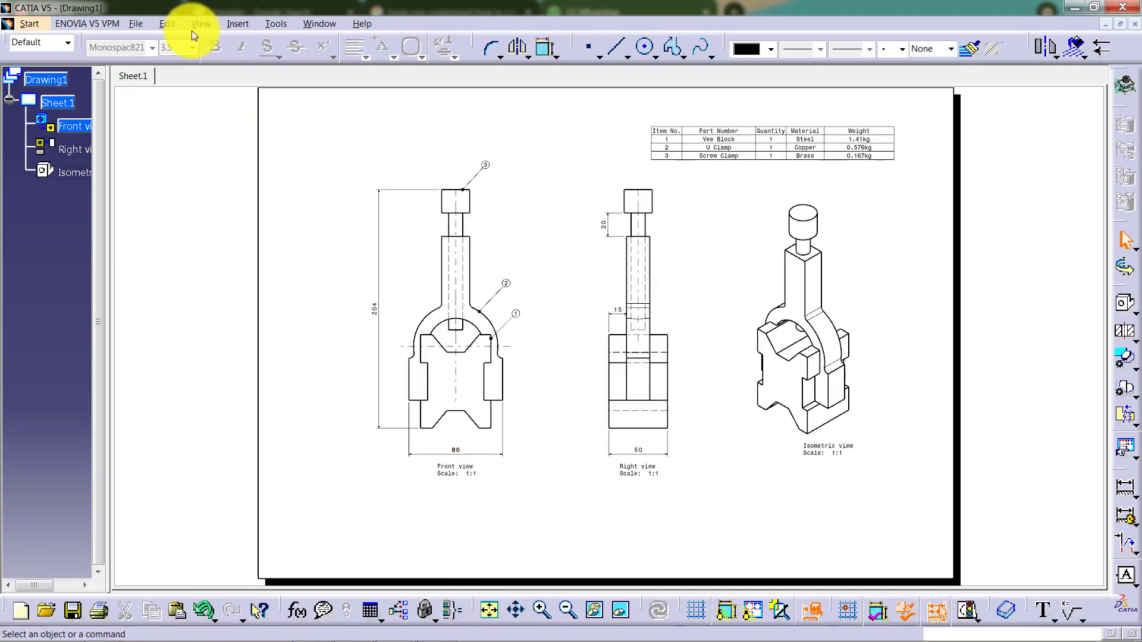
left_click(168, 24)
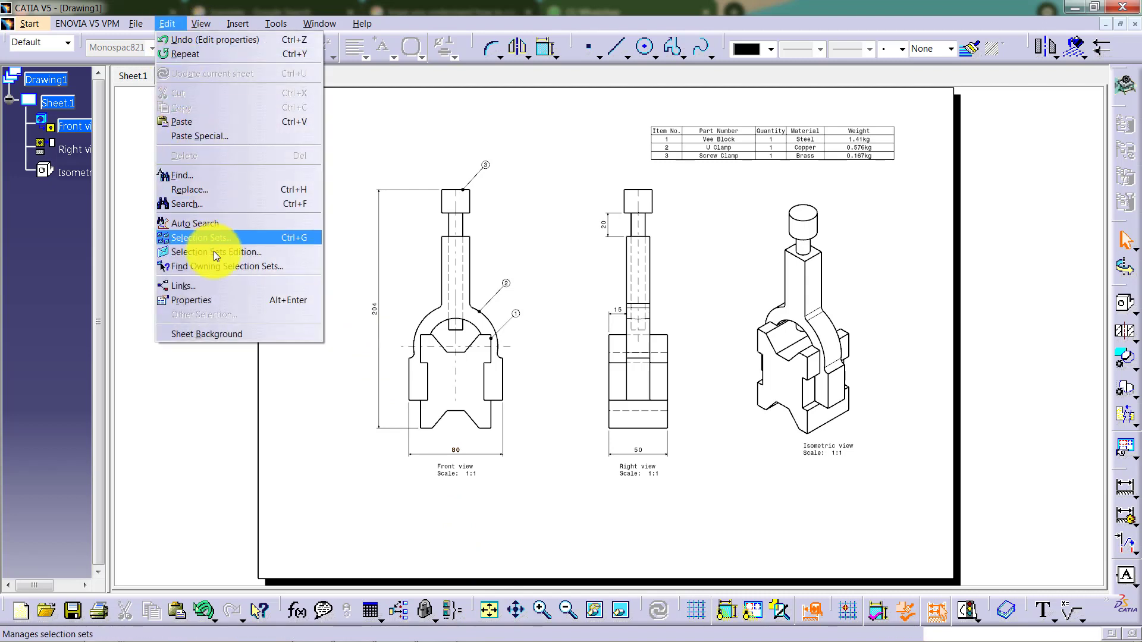
left_click(262, 333)
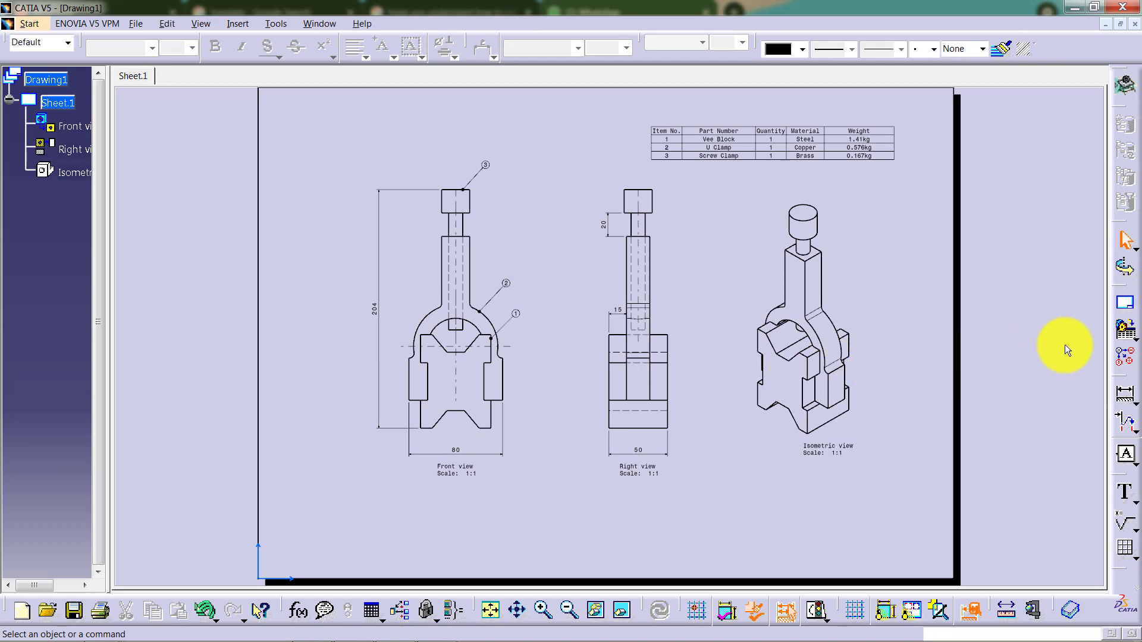
left_click(1131, 309)
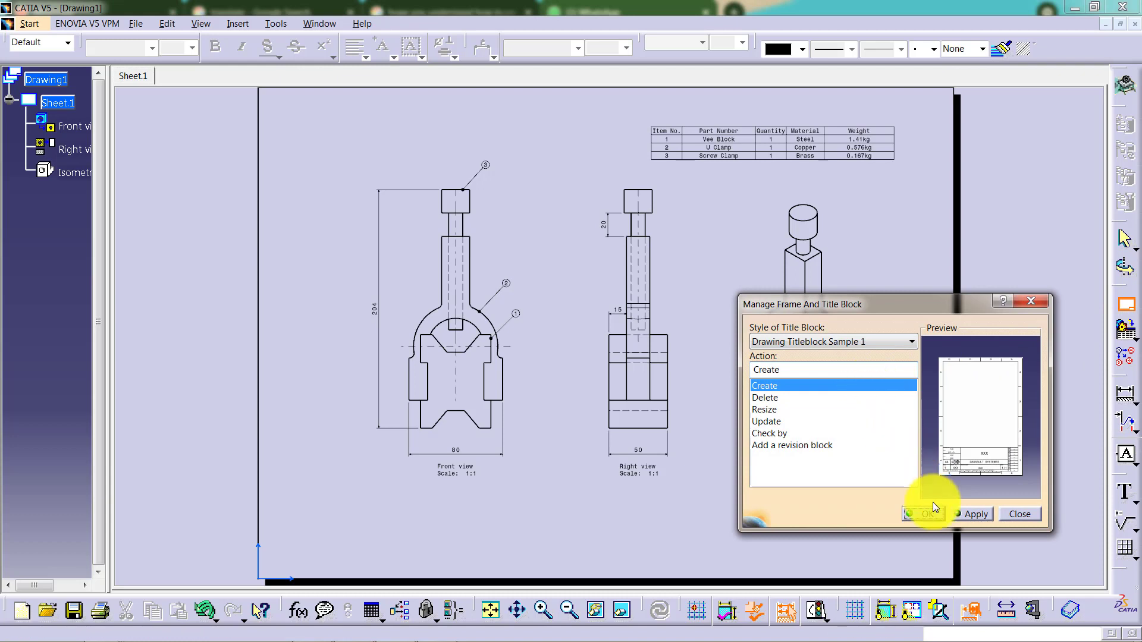
left_click(976, 513)
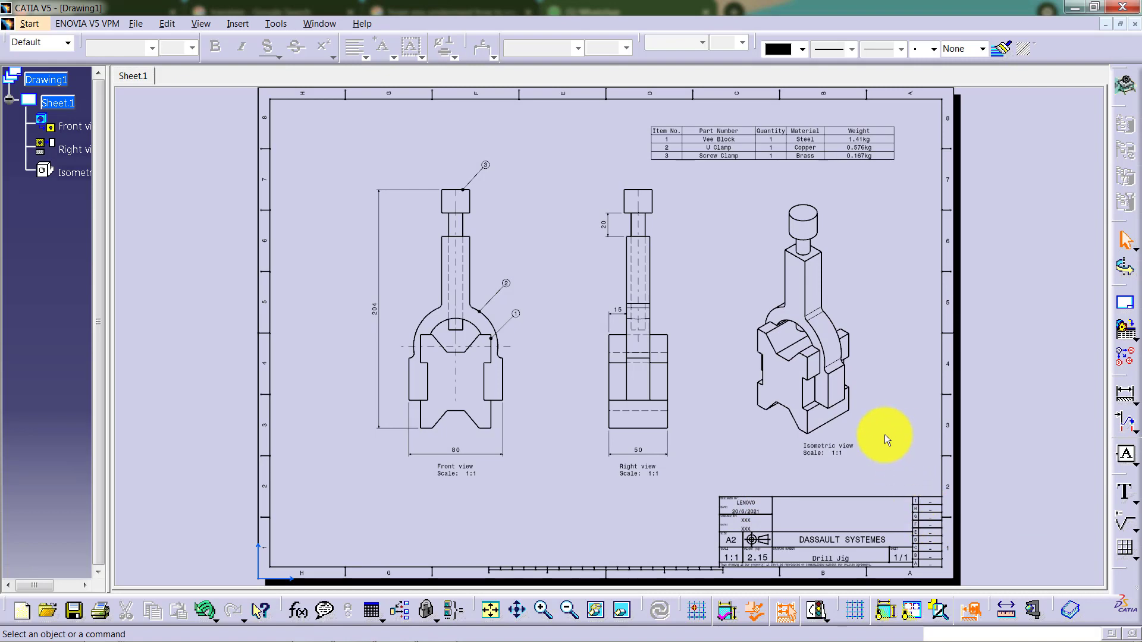
Replace the "Designed by" text in the title block with "EzCAD2u".
middle_click_drag(778, 534, 824, 405, "ctrl")
middle_click_drag(908, 456, 602, 121)
middle_click_drag(820, 494, 478, 114)
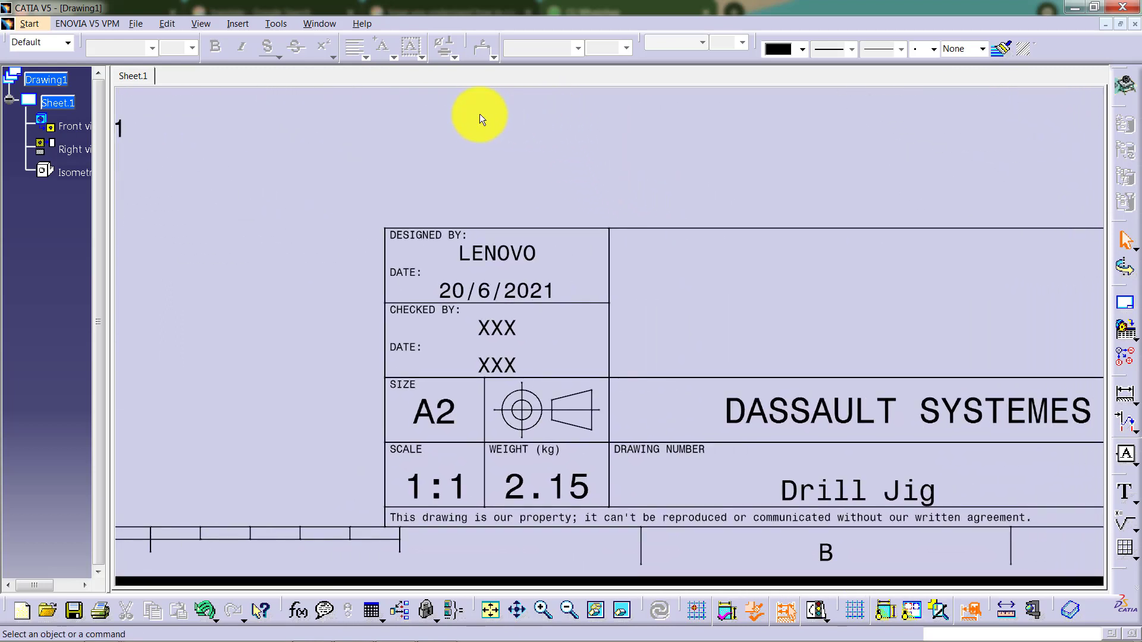
double_click(525, 256)
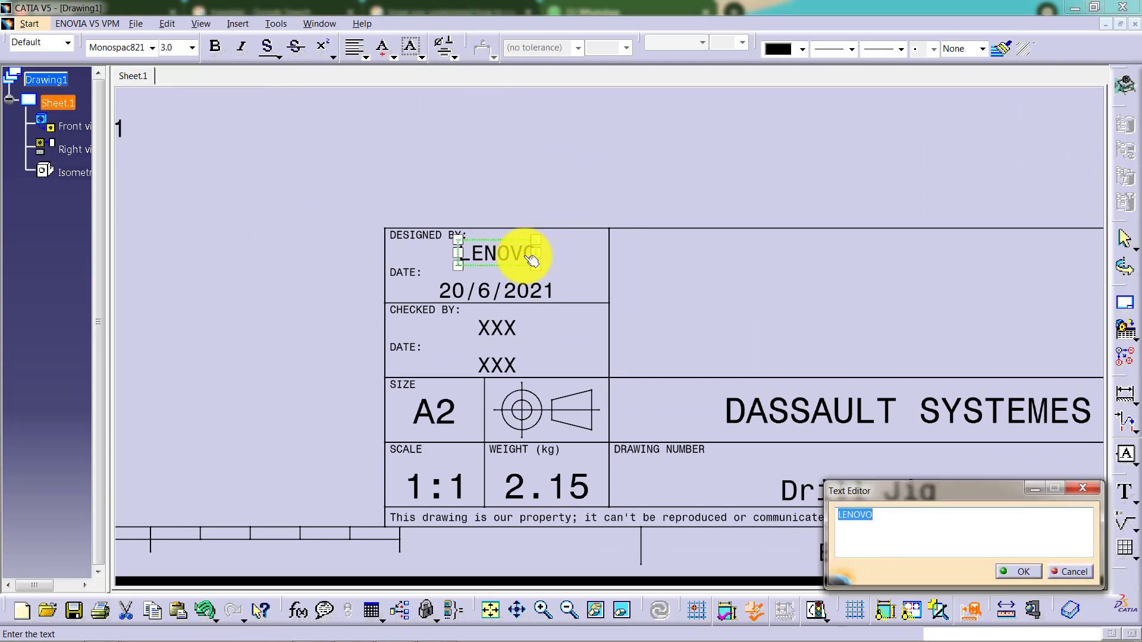
type("Ez")
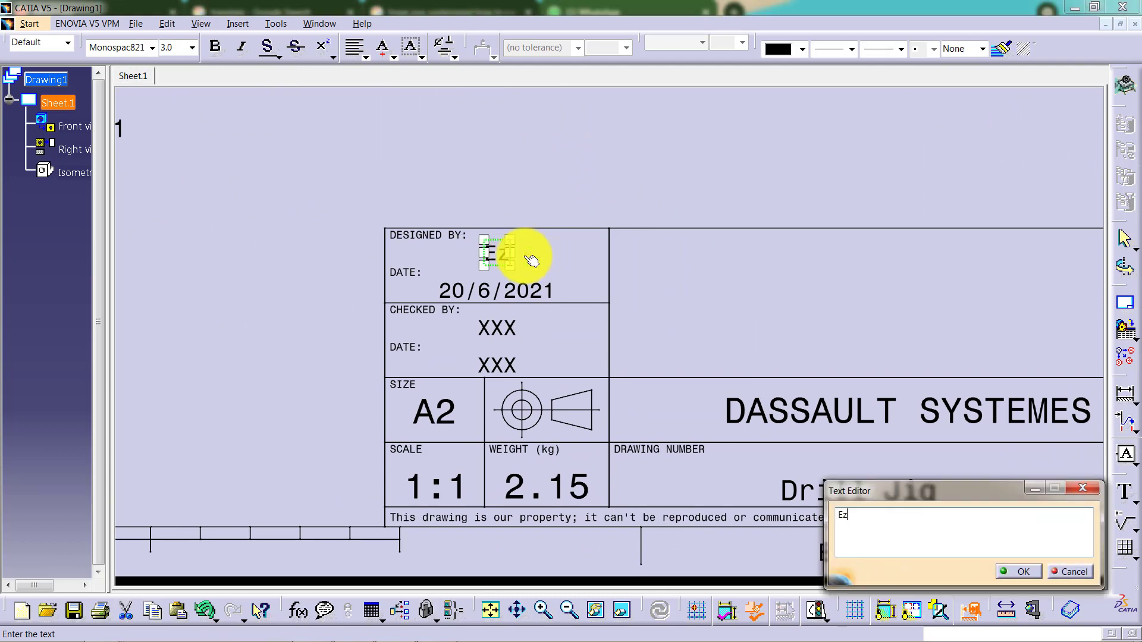
type("CAD1u")
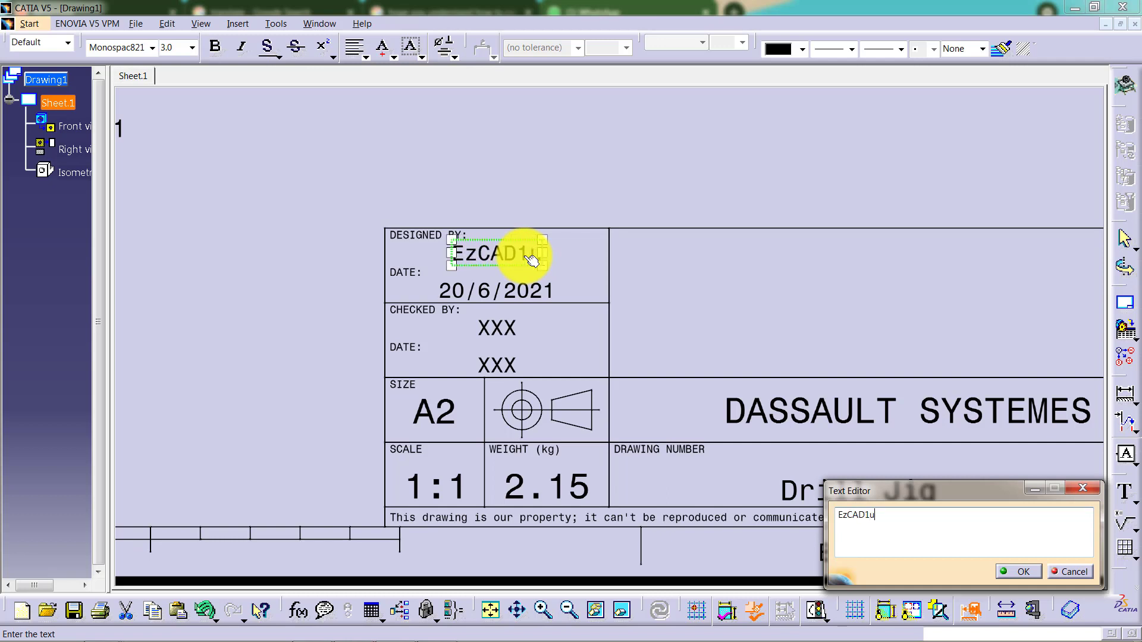
key("BackSpace")
key("BackSpace")
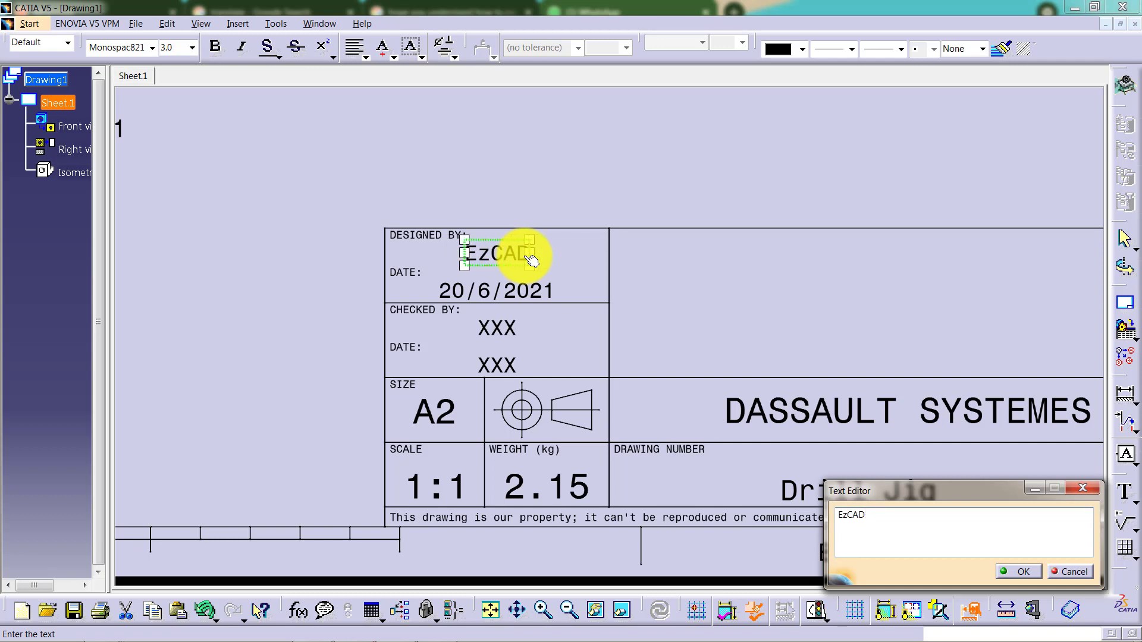
type("2u")
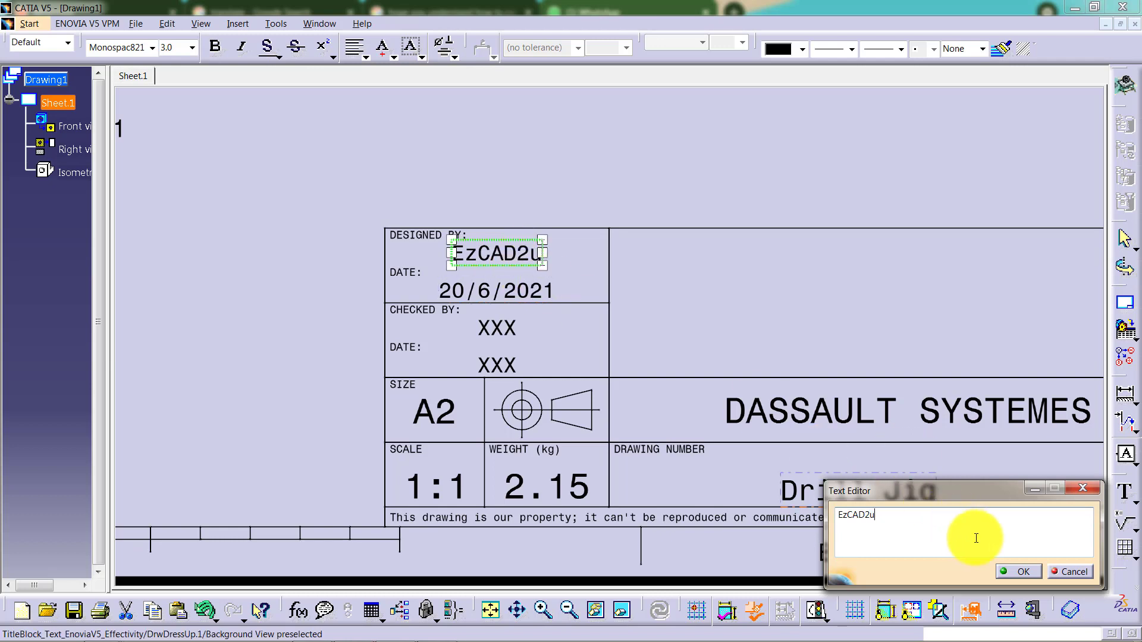
left_click(1019, 571)
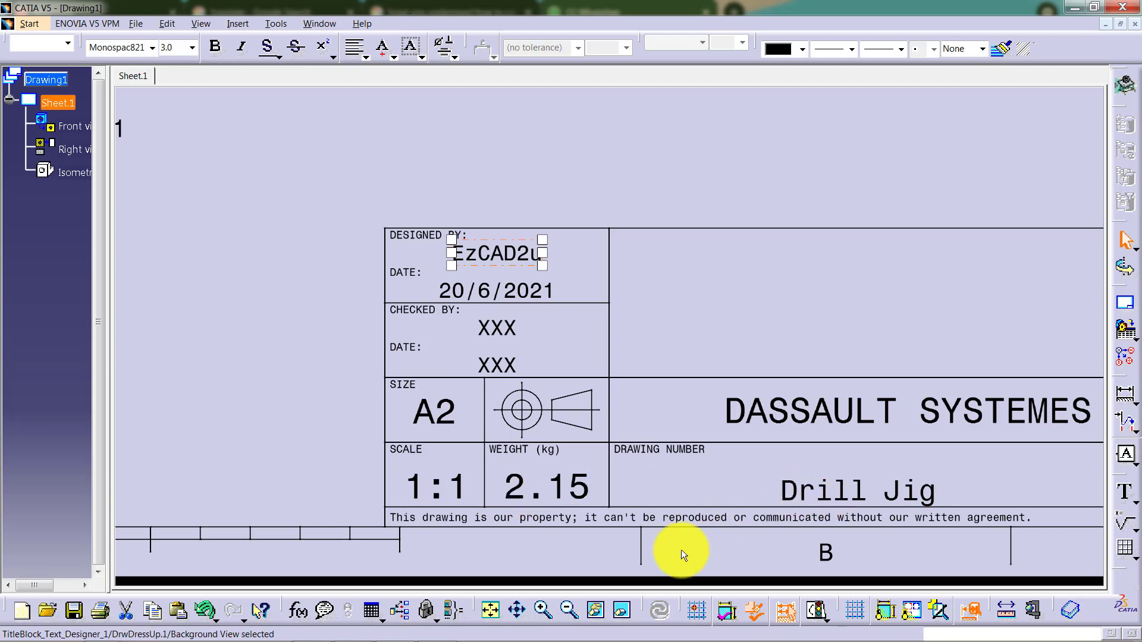
Add the text note "All dimension use in millimeter (mm)" below and between the front and right views.
mouse_move(217, 383)
middle_mouse_down()
mouse_move(308, 400)
mouse_move(621, 415)
mouse_move(1122, 412)
middle_mouse_up()
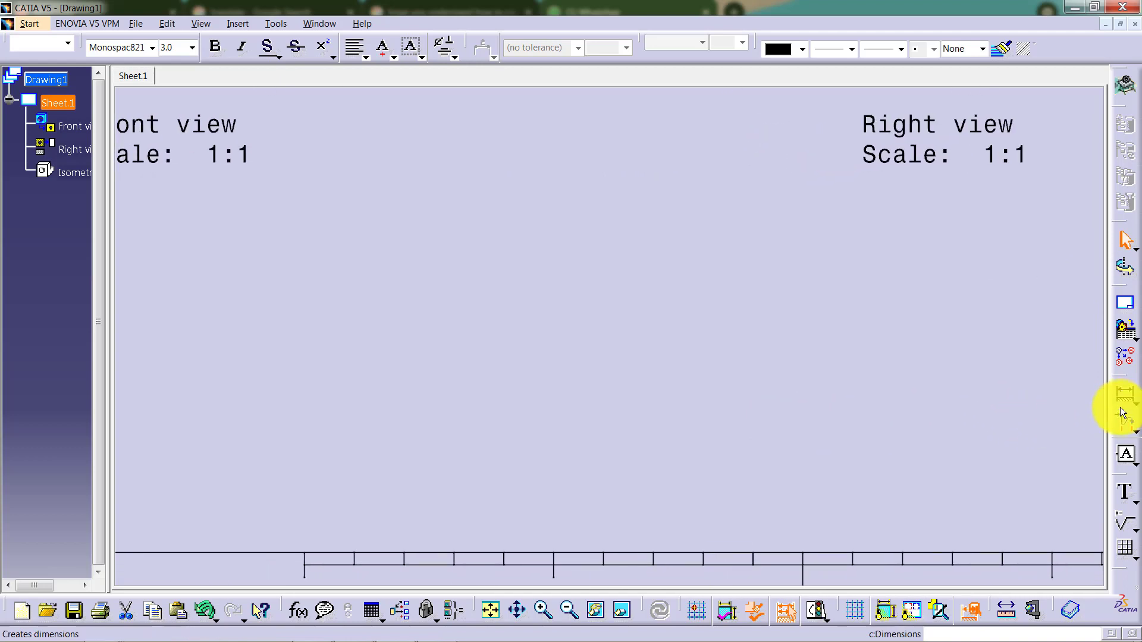
left_click(1124, 493)
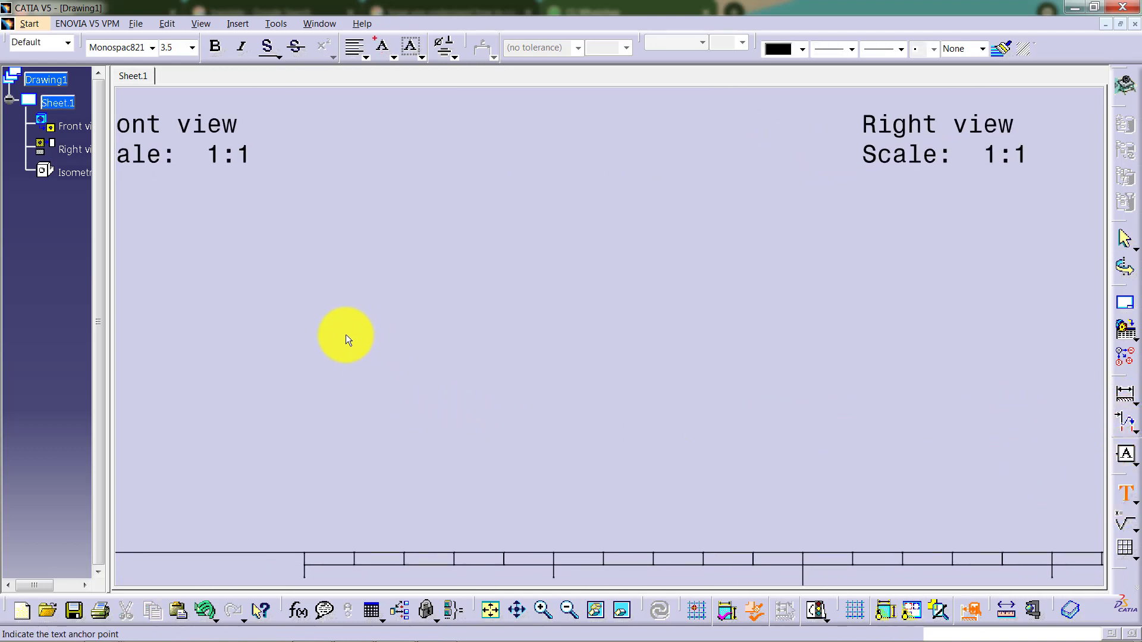
left_click(344, 335)
type("A")
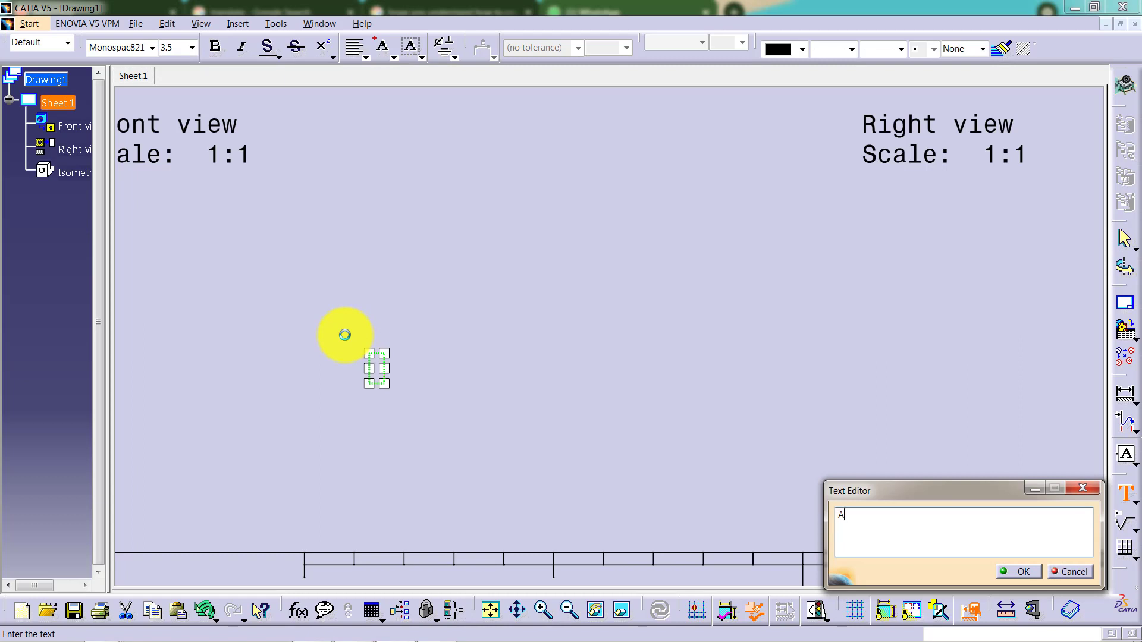
type("ll d")
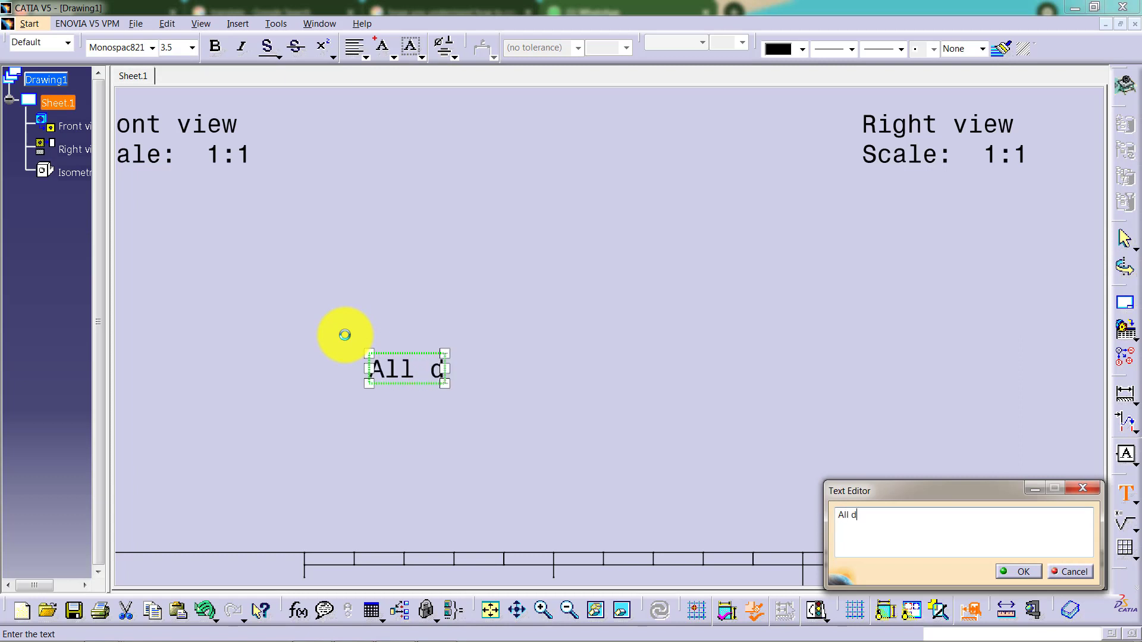
type("imension")
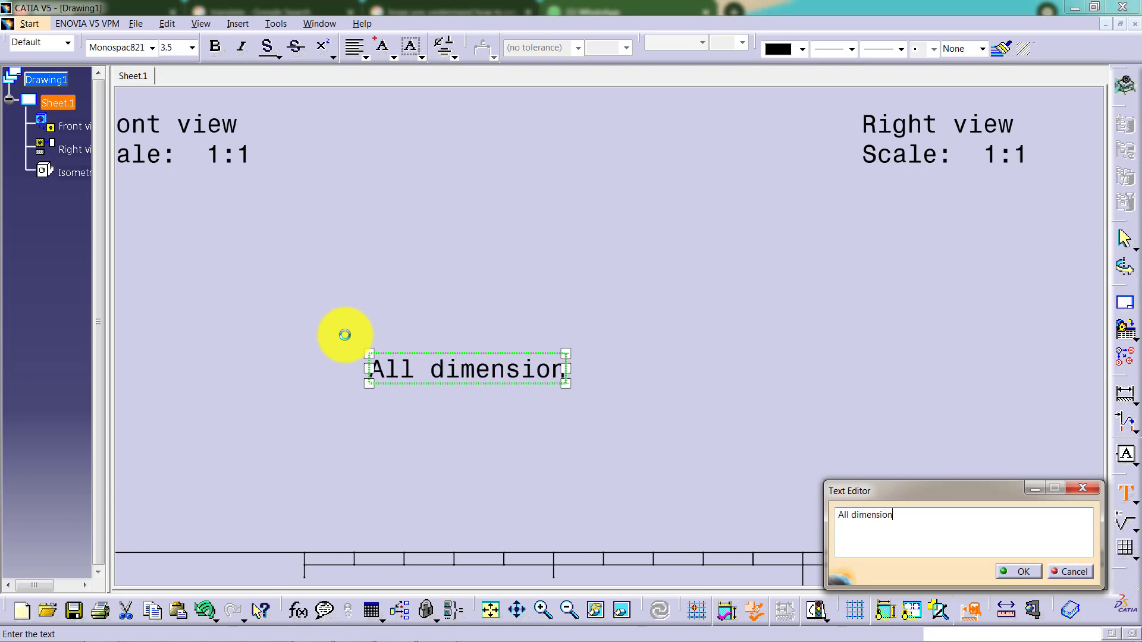
type(" use in m")
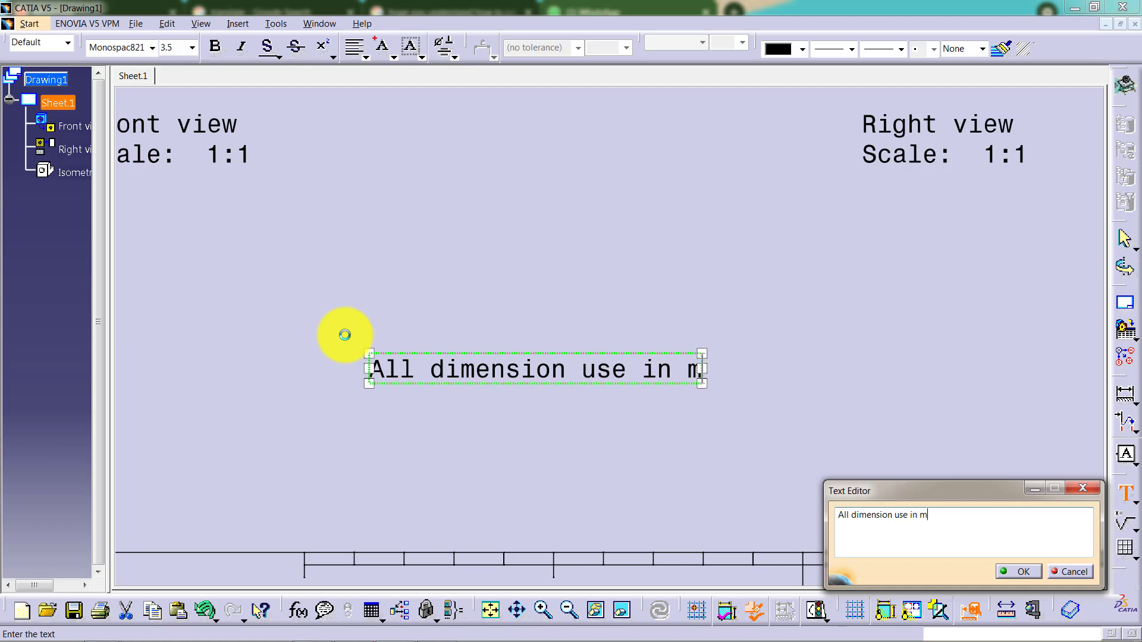
type("illimeter ")
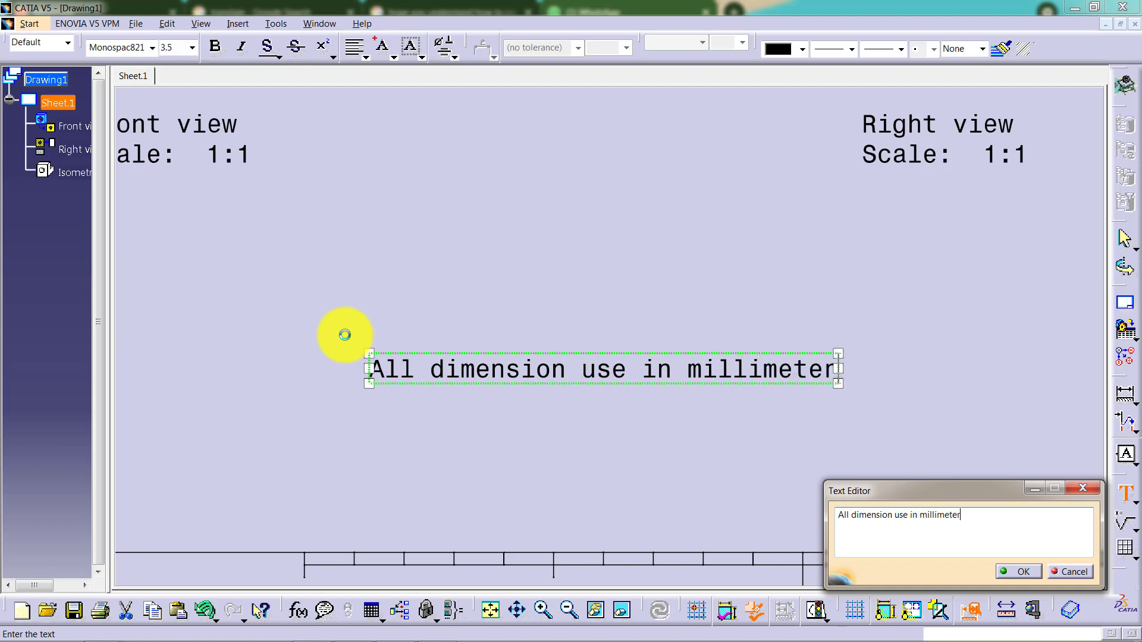
type("(mm")
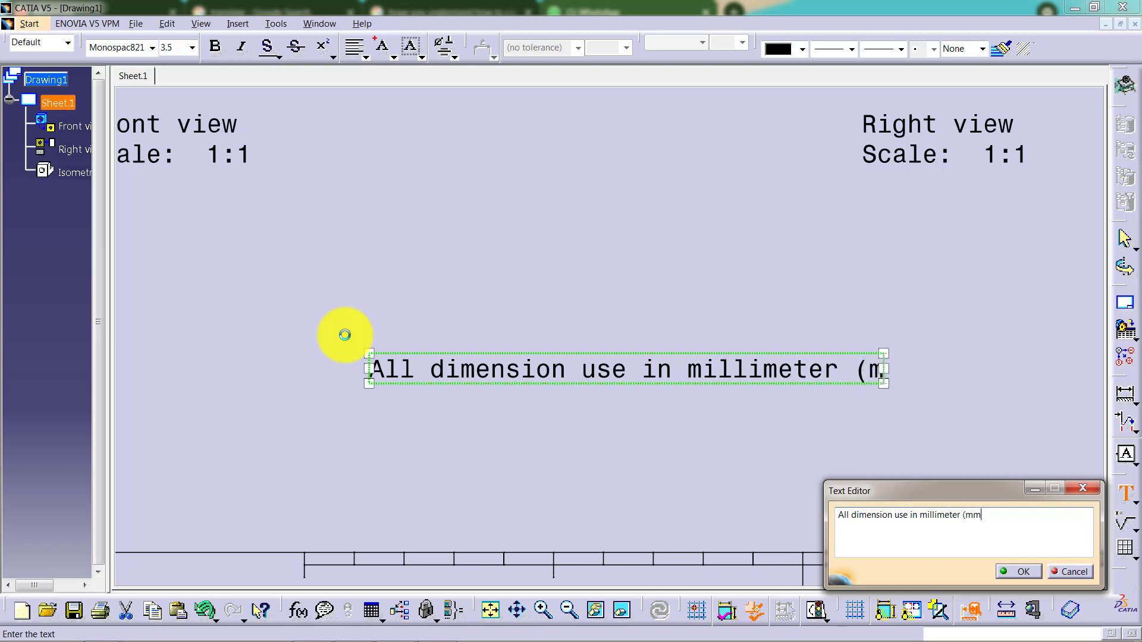
type(")")
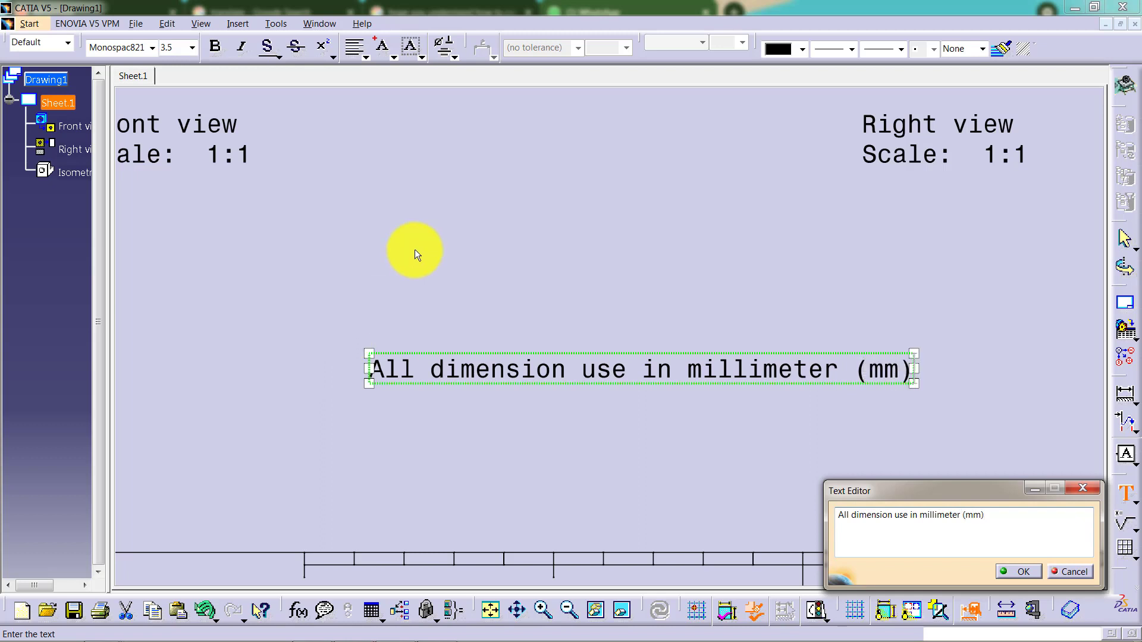
left_click(1019, 569)
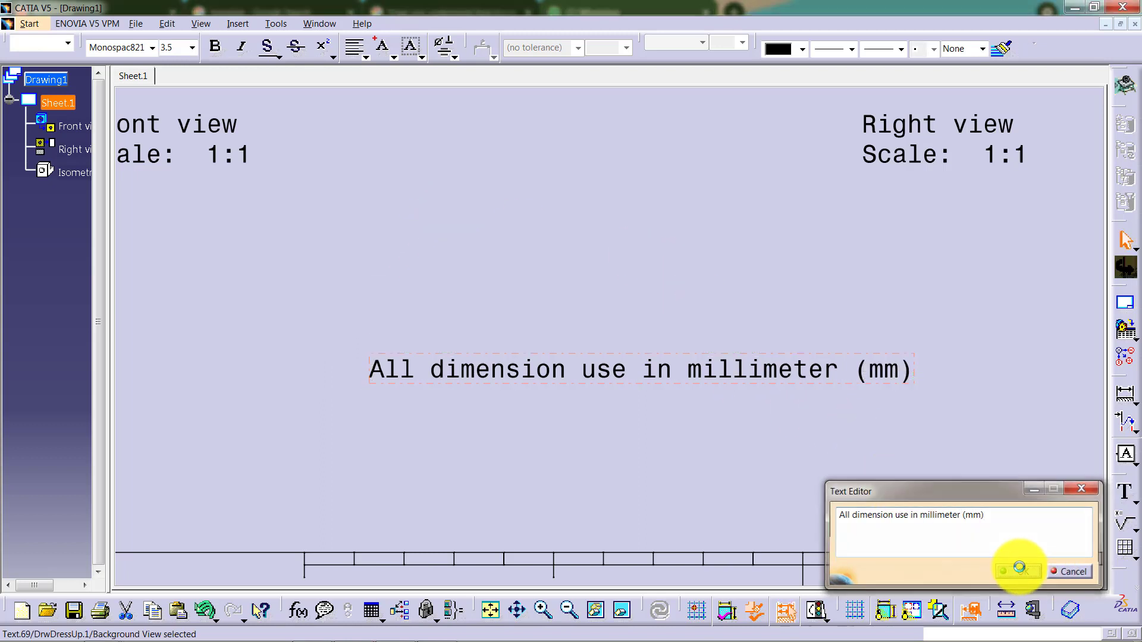
Return to the working views and move the bill of material into the upper-right corner of the drawing frame.
left_click(491, 611)
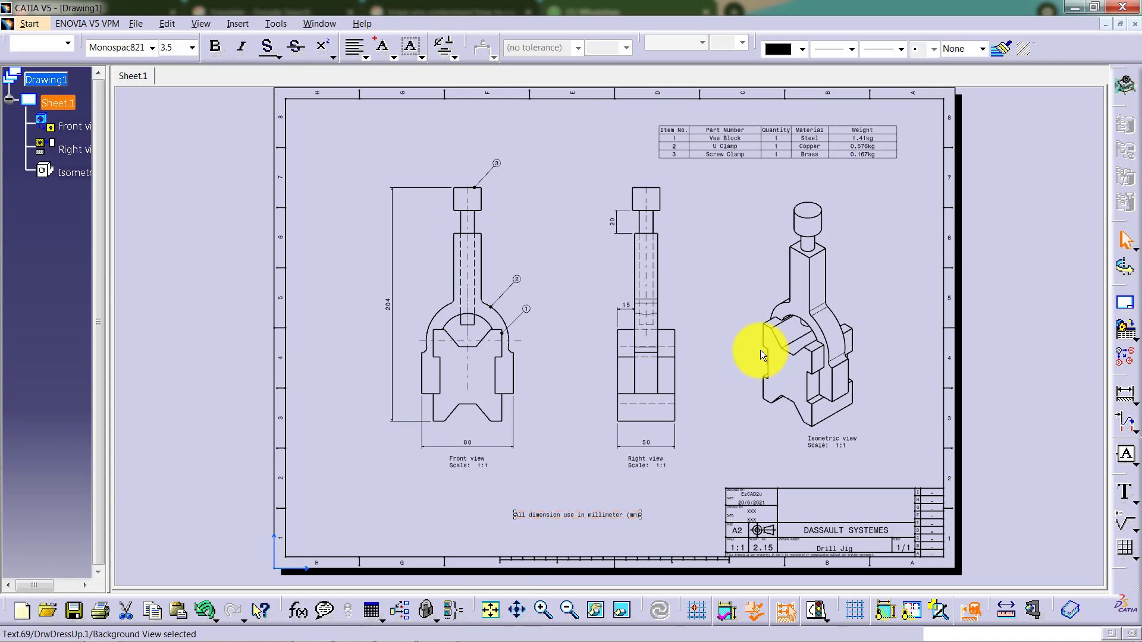
left_click(163, 24)
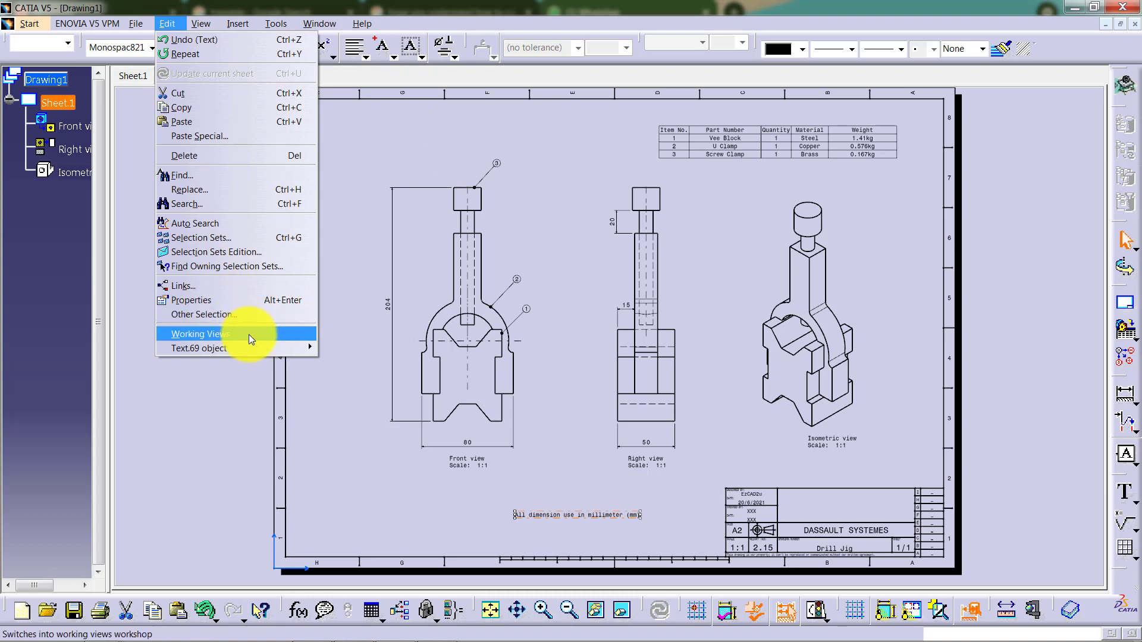
left_click(266, 334)
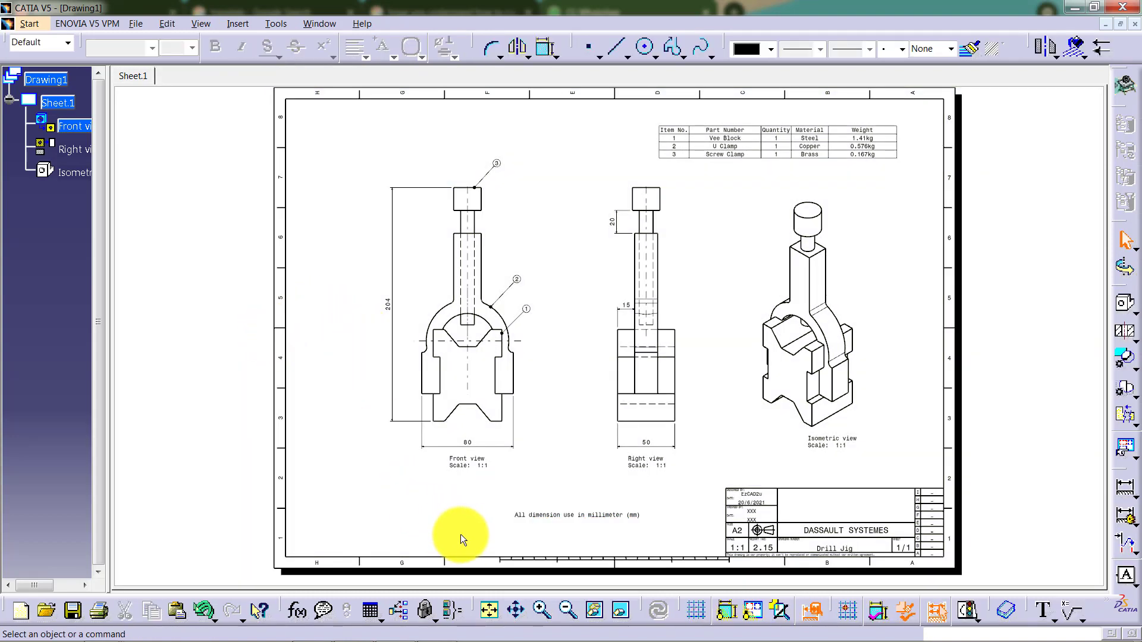
left_click(778, 145)
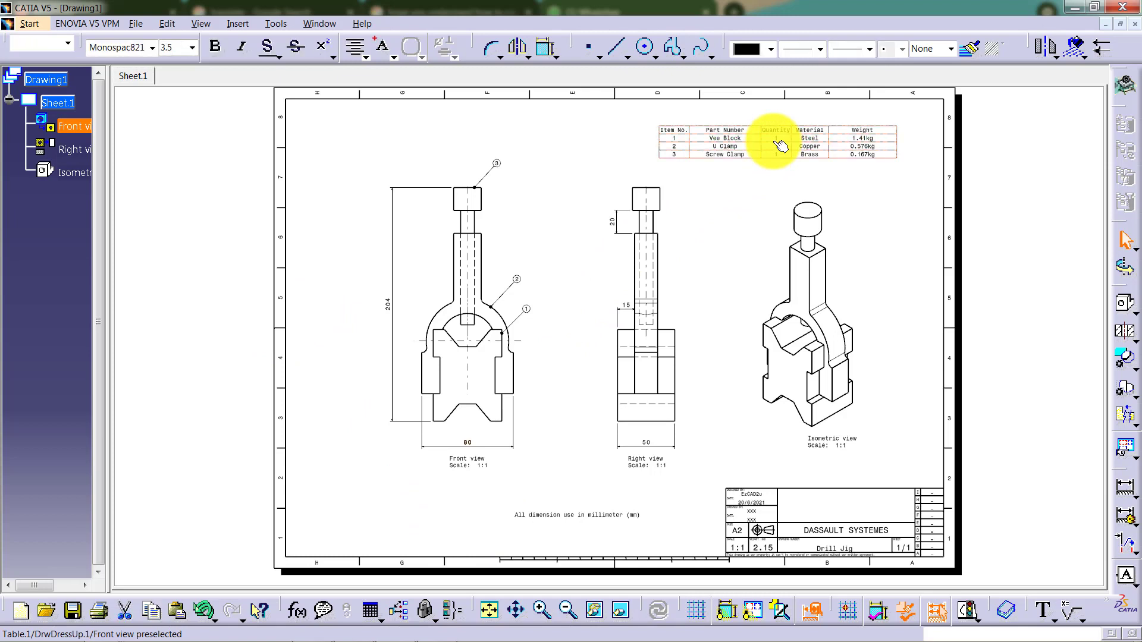
left_click_drag(779, 145, 811, 126)
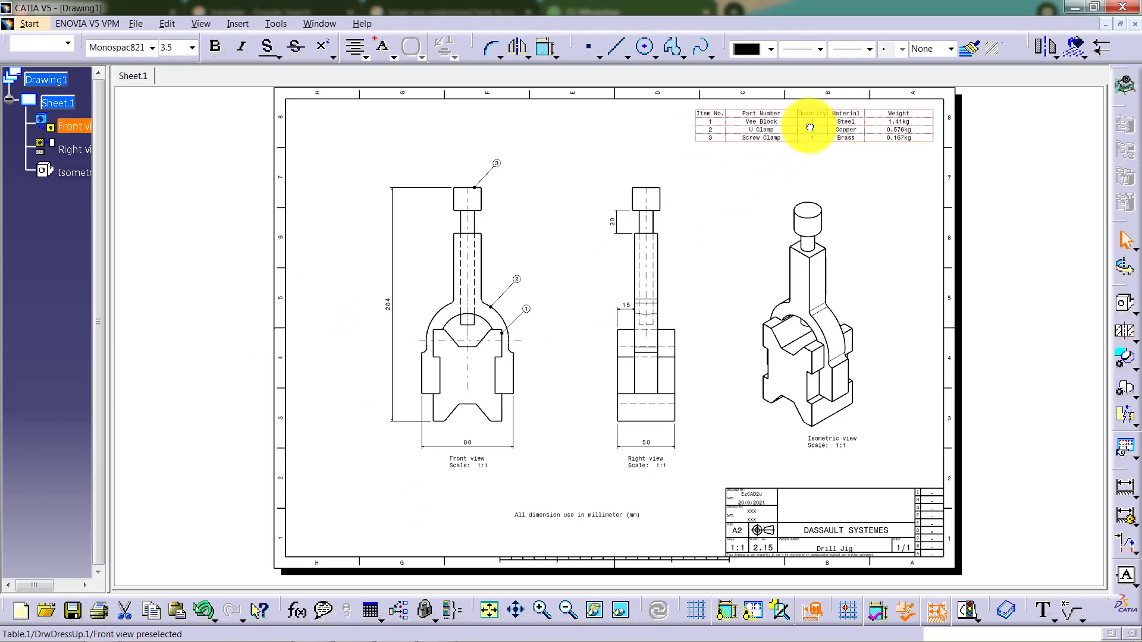
left_click(743, 179)
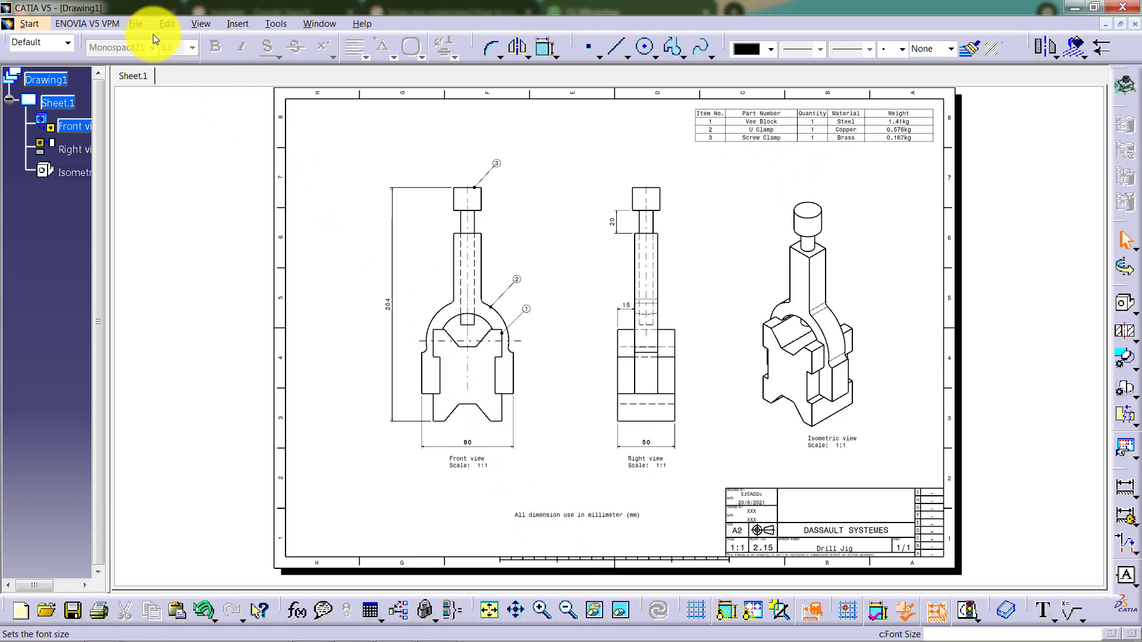
Save the drawing as "Drill Jig" in CATDrawing format in the Practical Task 3 folder.
left_click(140, 23)
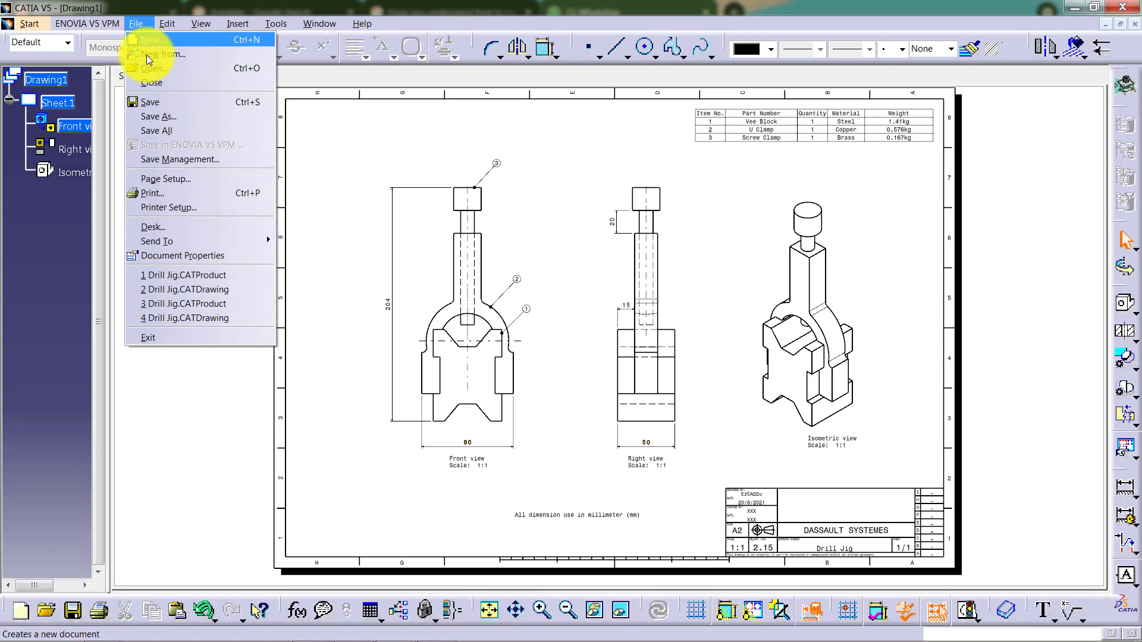
left_click(195, 121)
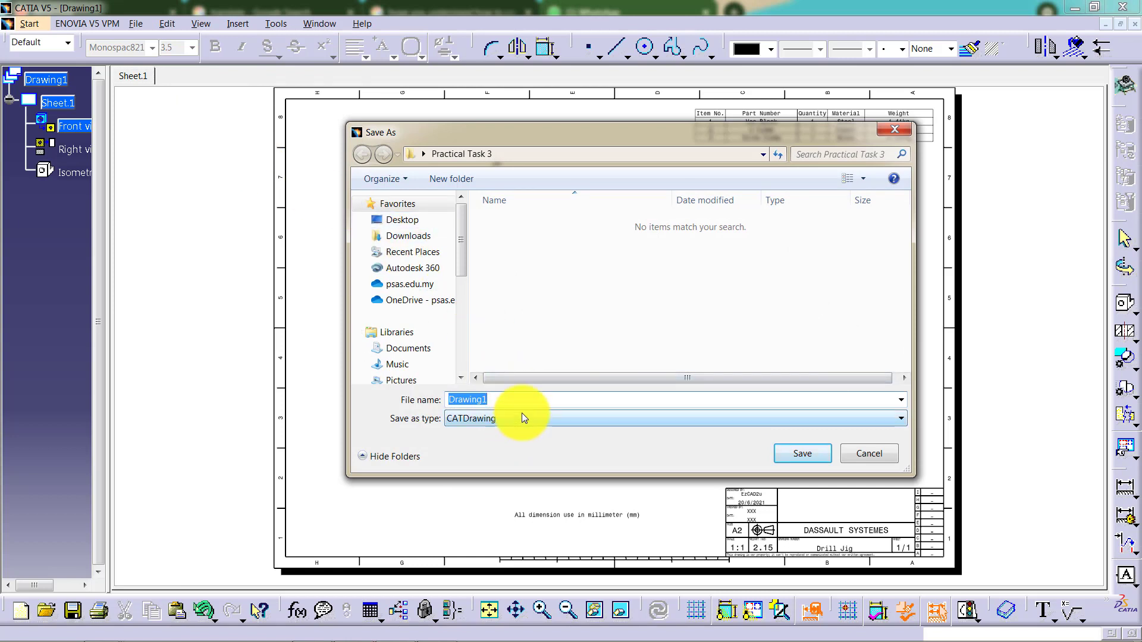
type("D")
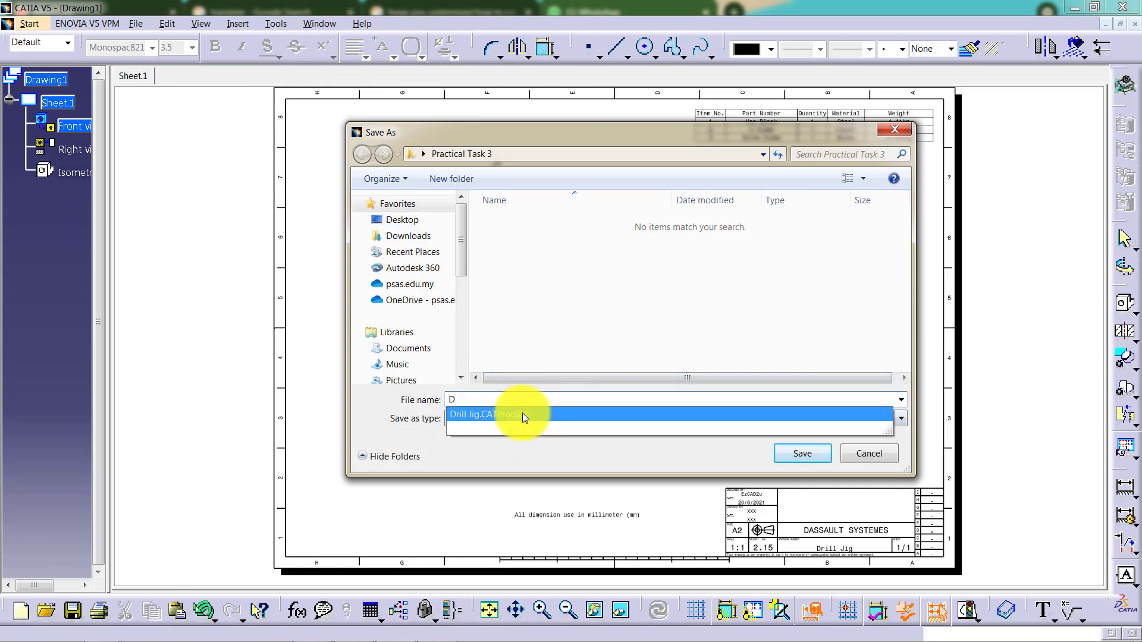
type("ril")
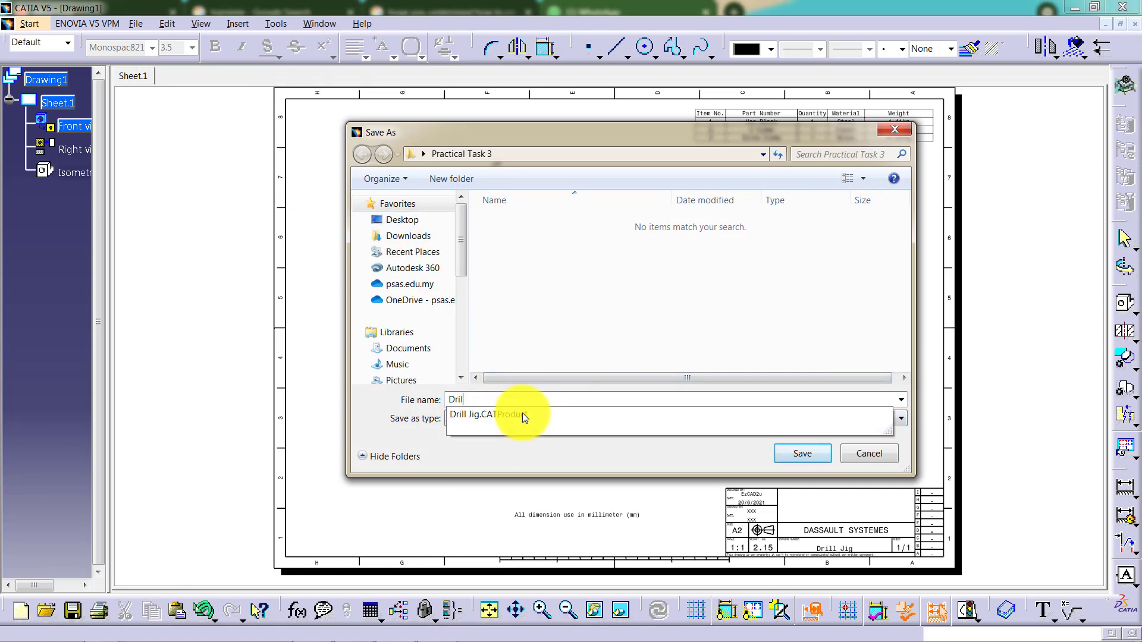
type("l Jig")
left_click(658, 319)
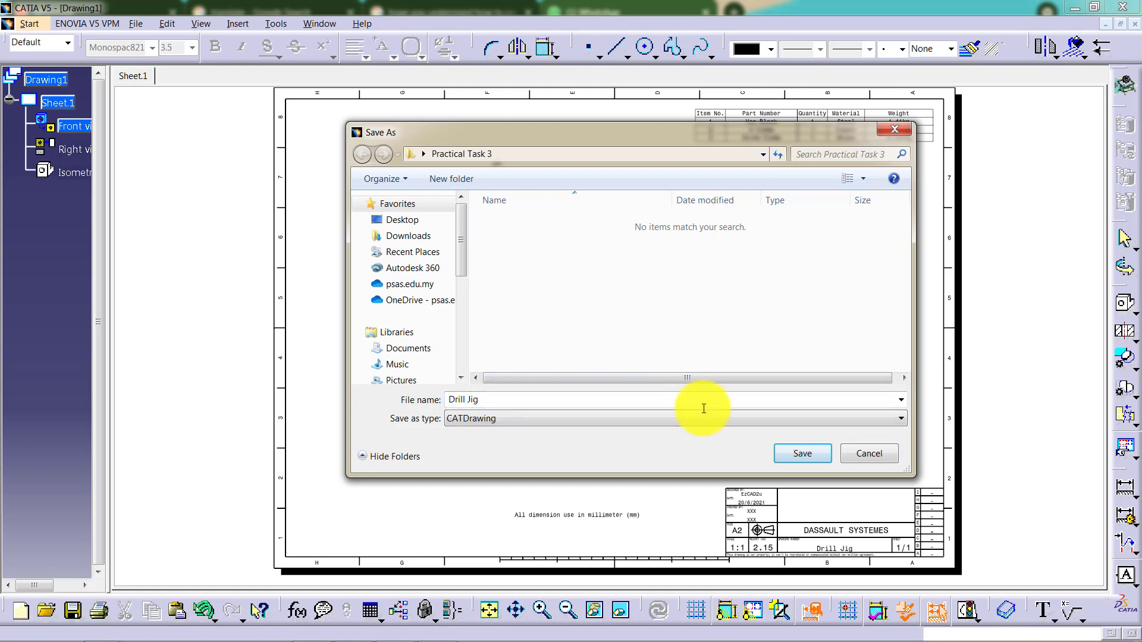
left_click(815, 459)
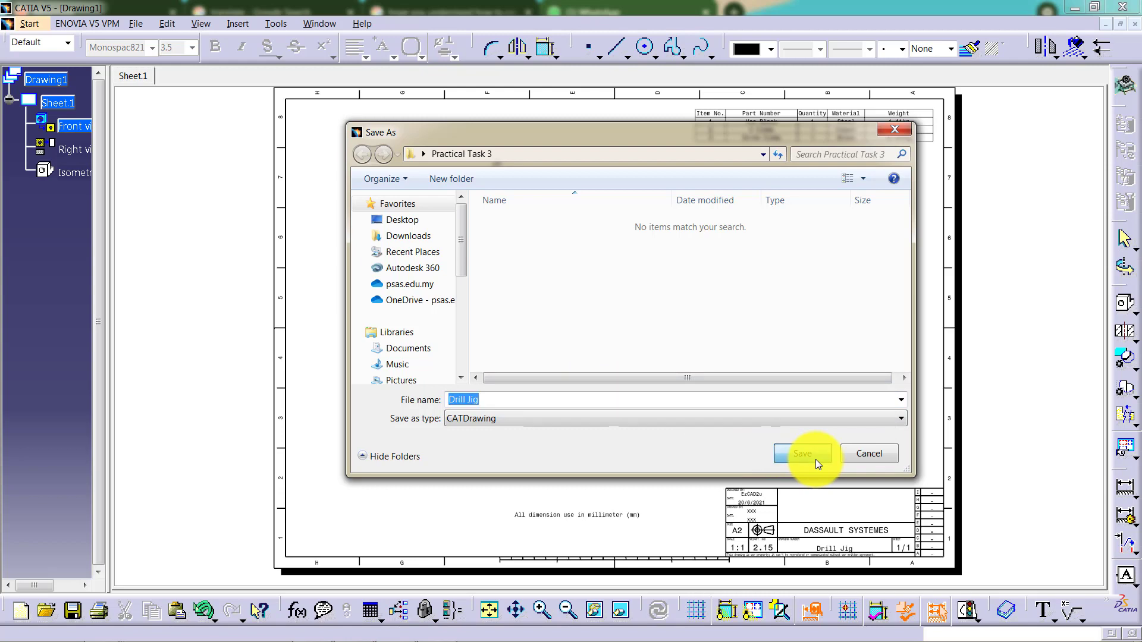
left_click(623, 368)
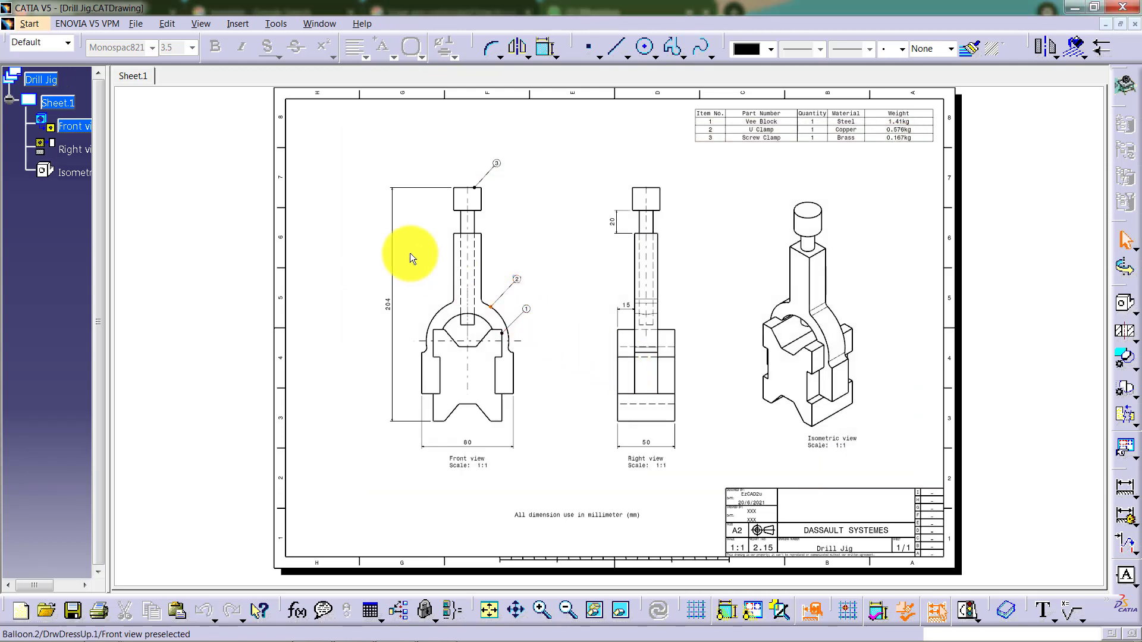
Save a PDF copy of the drawing as "Drill Jig" in the Practical Task 3 folder.
left_click(137, 27)
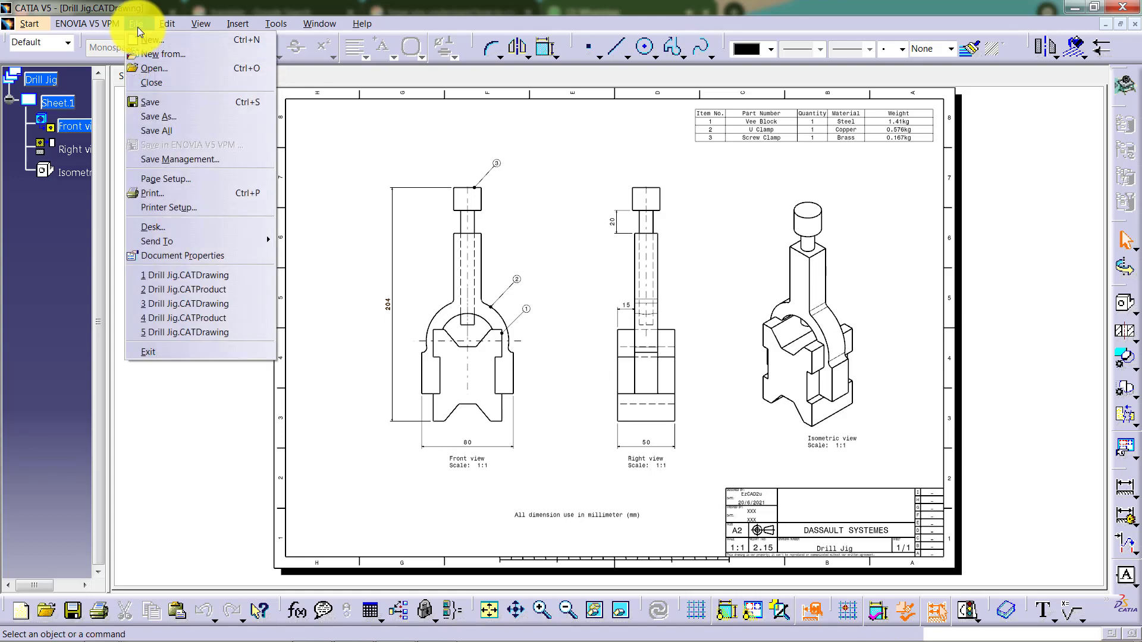
left_click(160, 116)
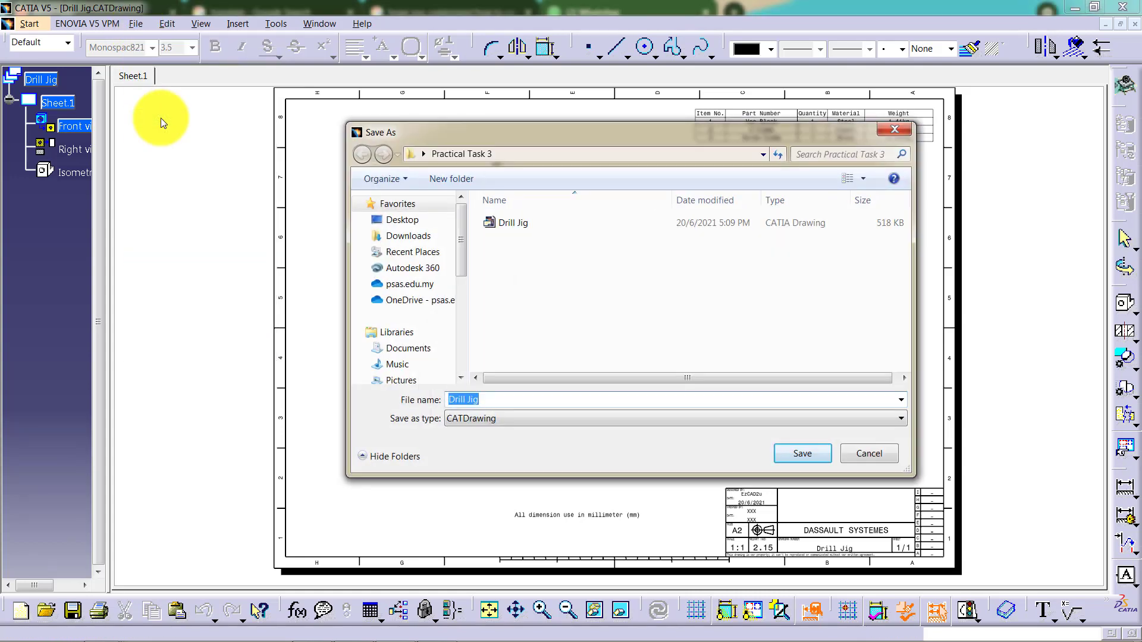
left_click(505, 419)
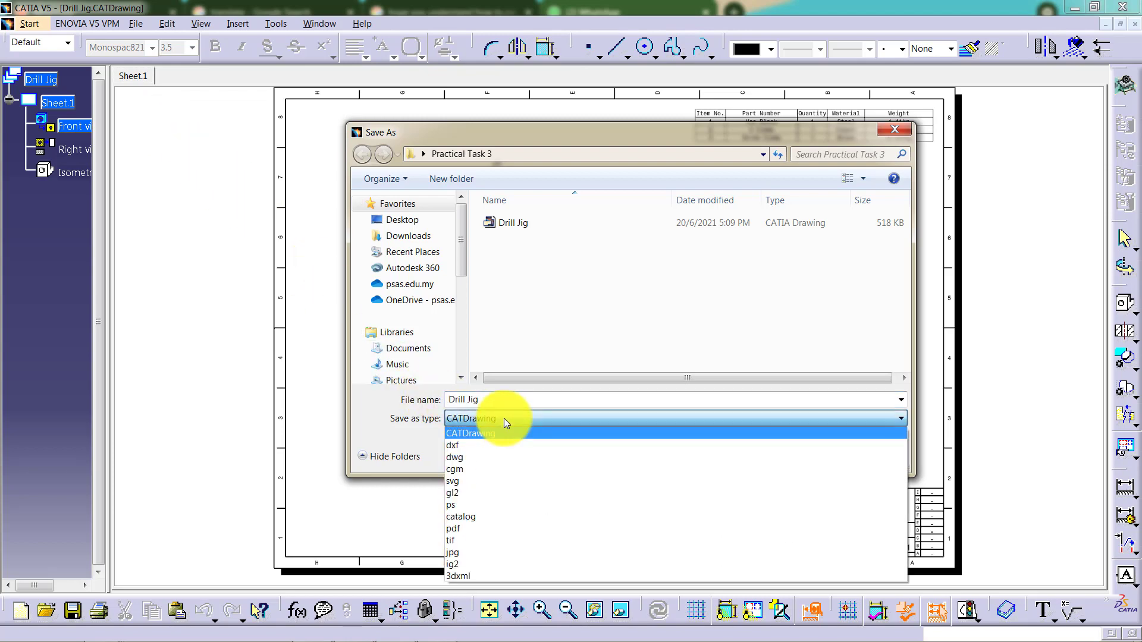
left_click(500, 527)
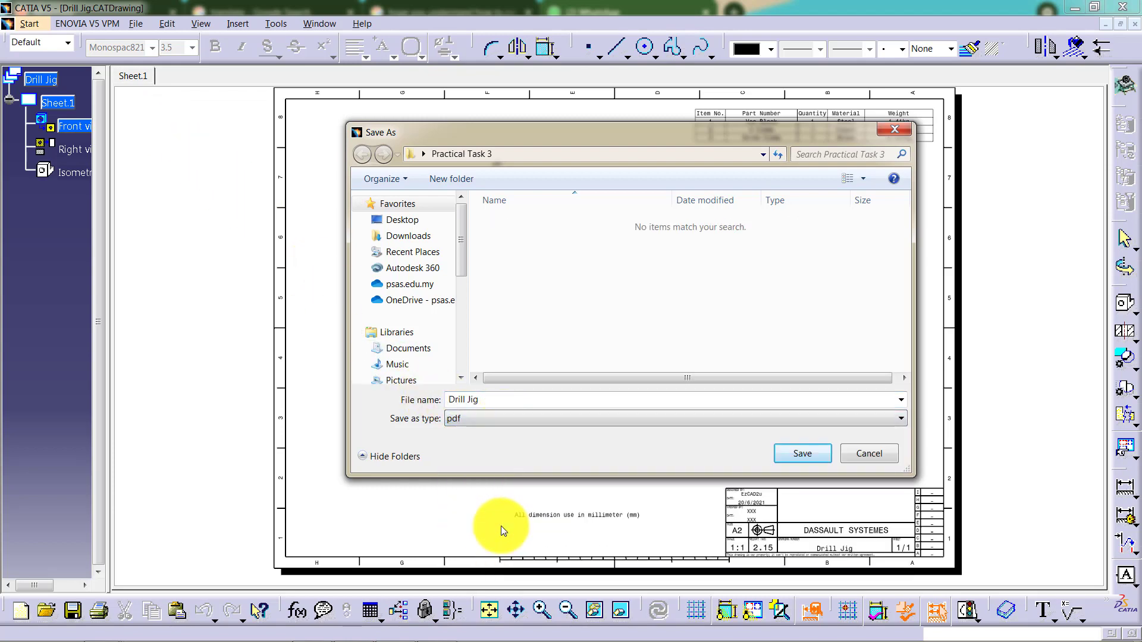
left_click(811, 454)
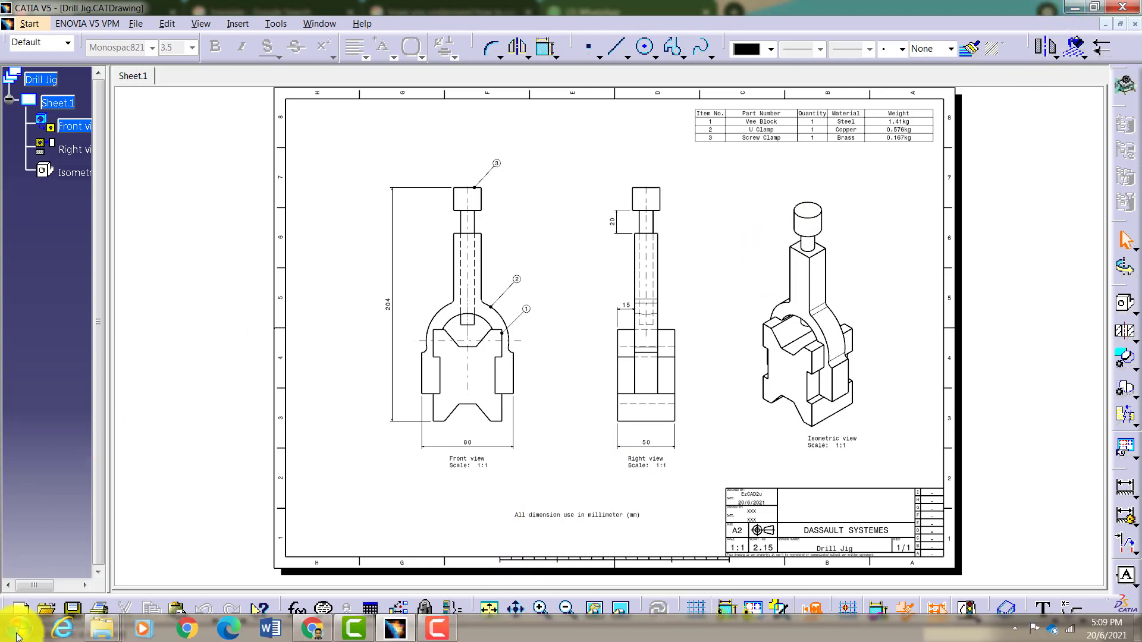
Open the Drill Jig PDF from the desktop's Practical Task 3 folder in Adobe Acrobat Reader and view it in Full Screen Mode.
left_click(19, 628)
left_click(237, 334)
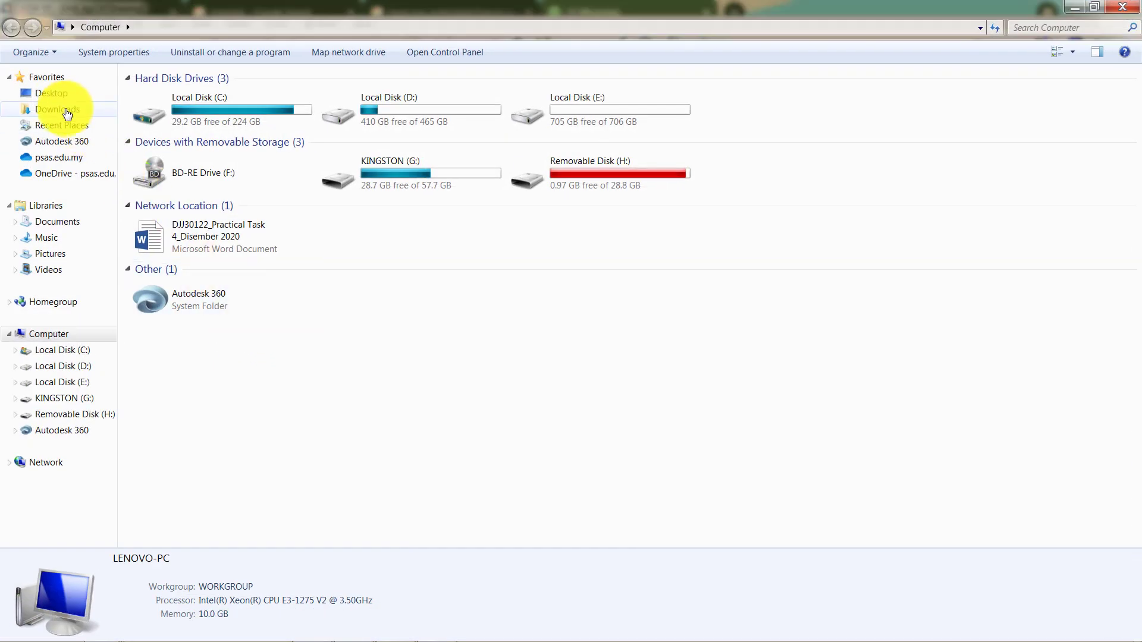
left_click(28, 93)
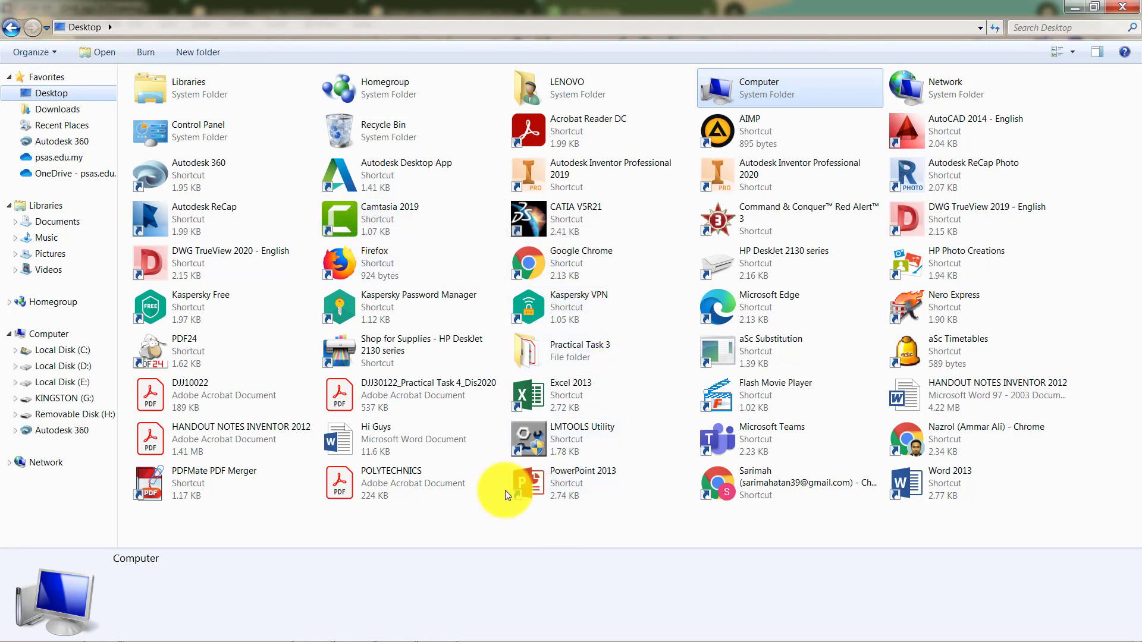
double_click(552, 341)
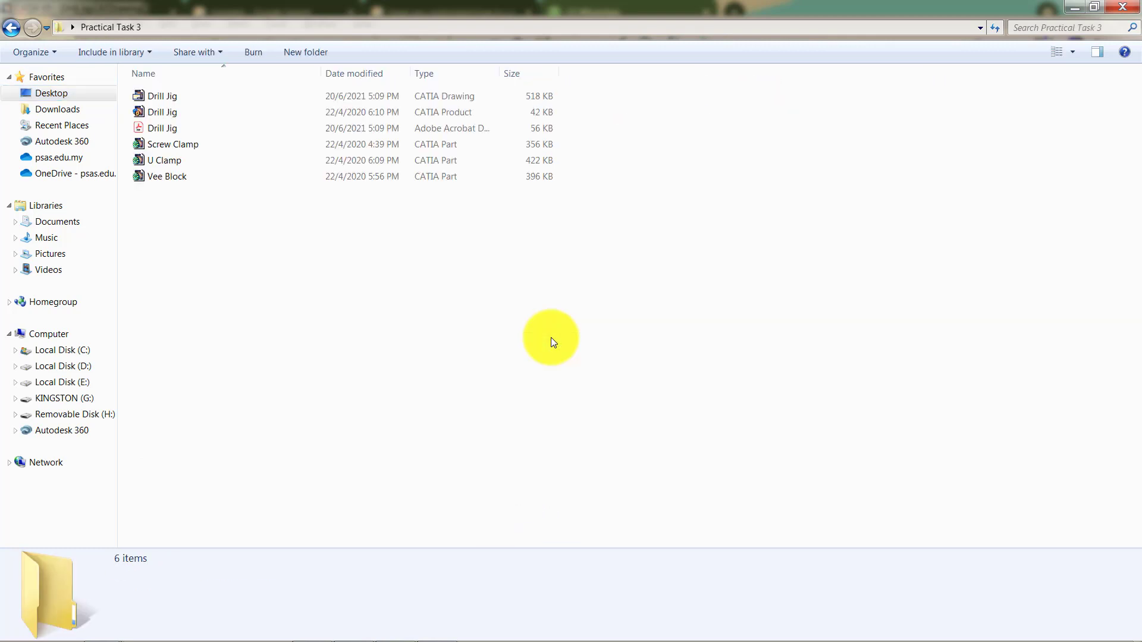
double_click(170, 129)
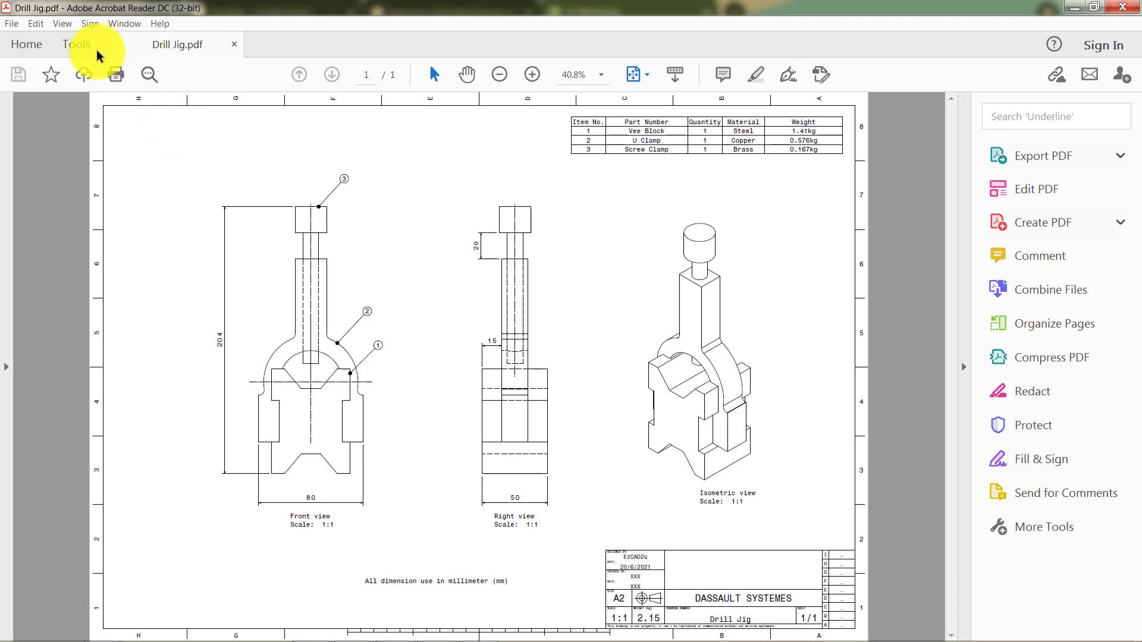
left_click(64, 25)
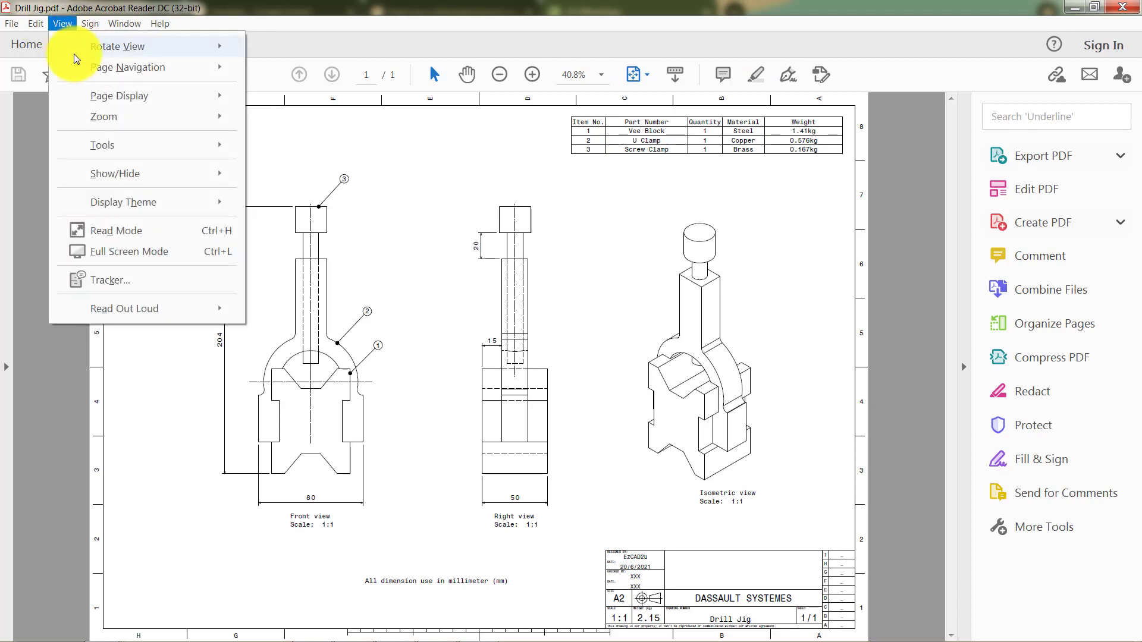
left_click(128, 249)
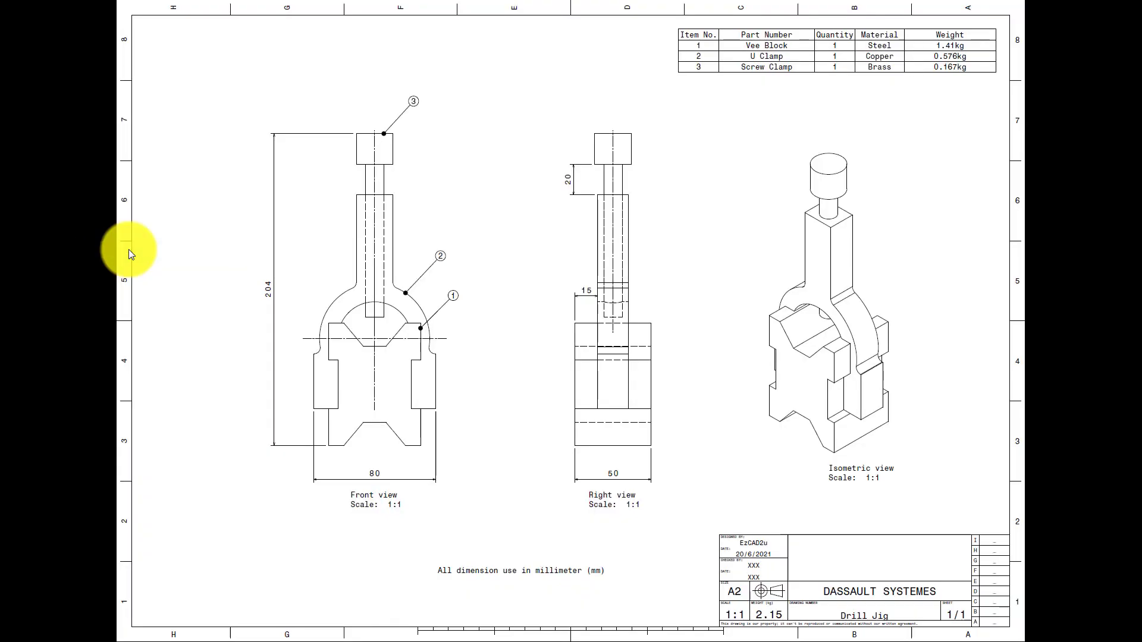